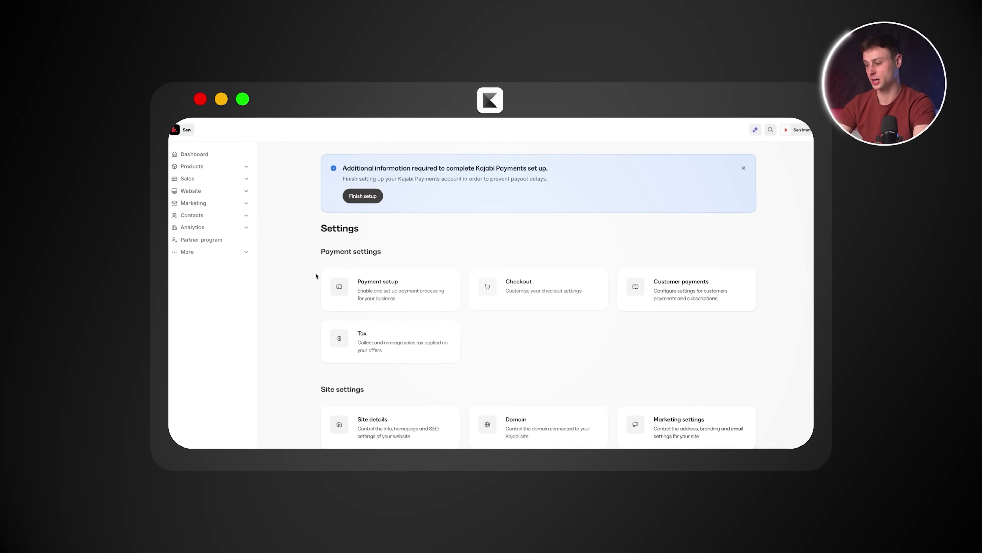
# Review the Payment setup page and return to the settings overview
pyautogui.click(364, 289)
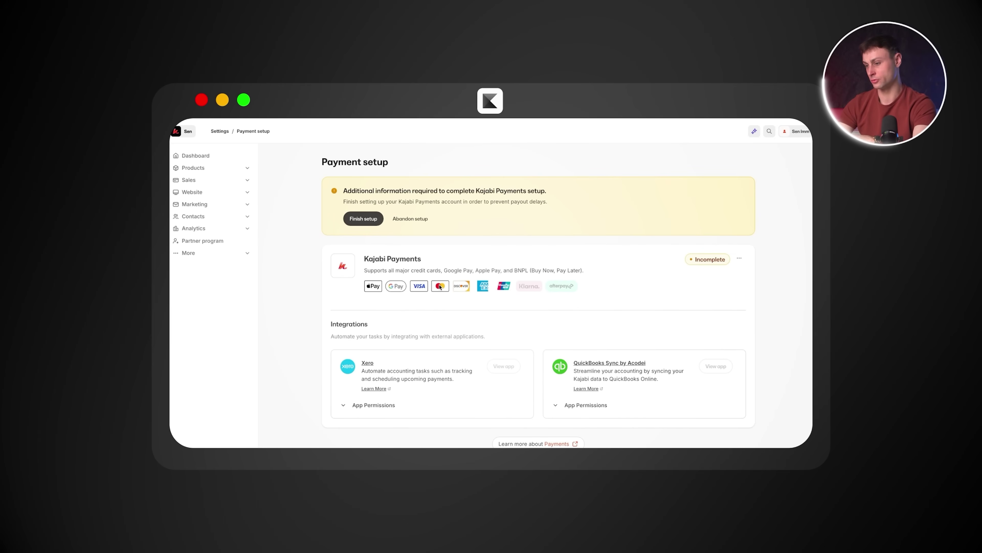
pyautogui.click(220, 131)
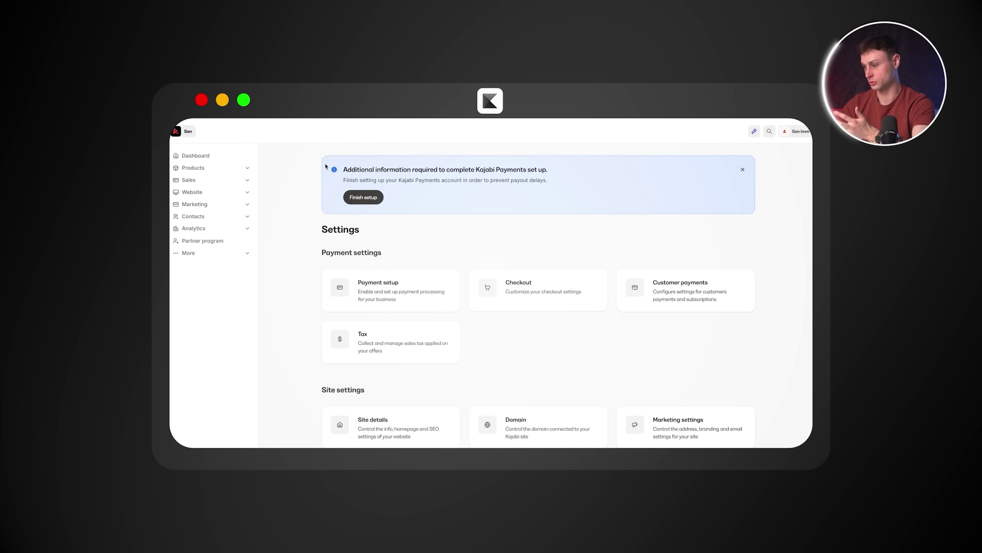
# Review the Site Details page and its linked Domain Settings, and return to the settings overview
pyautogui.scroll(-3, 433, 263)
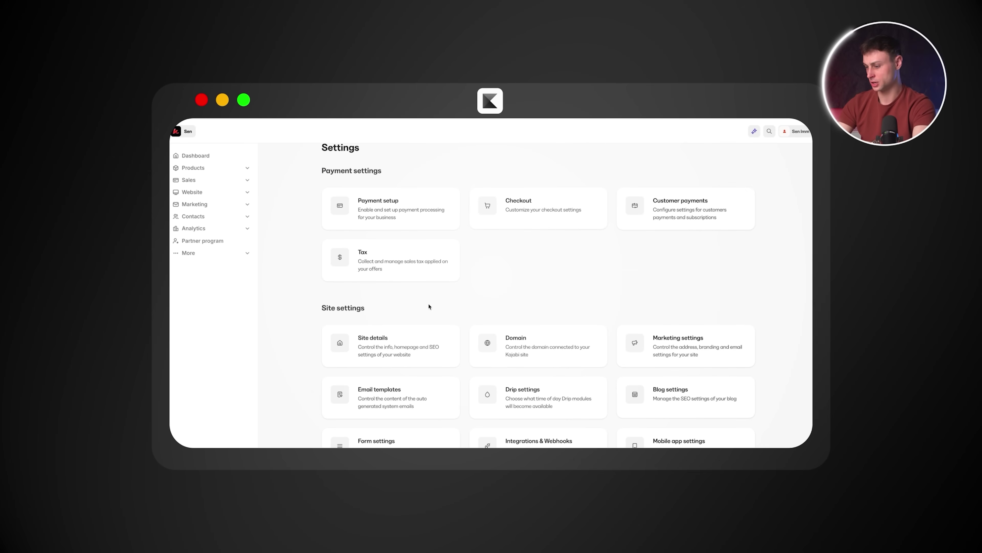
pyautogui.scroll(1, 359, 319)
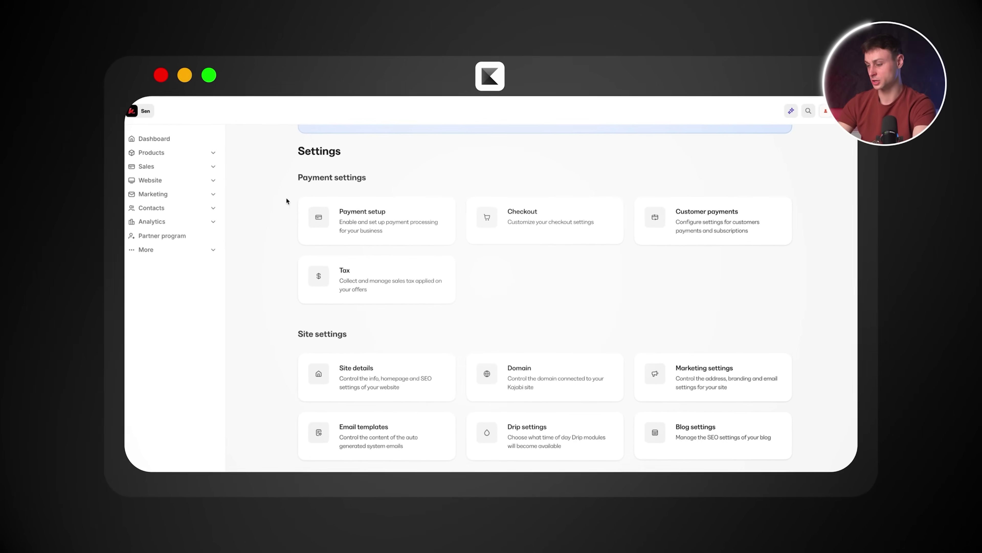
pyautogui.click(348, 373)
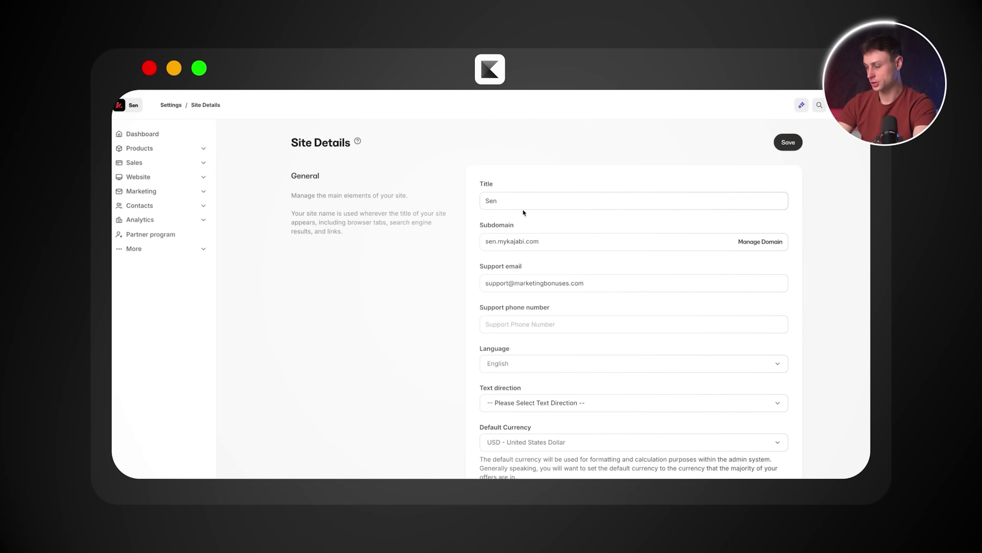
pyautogui.click(512, 200)
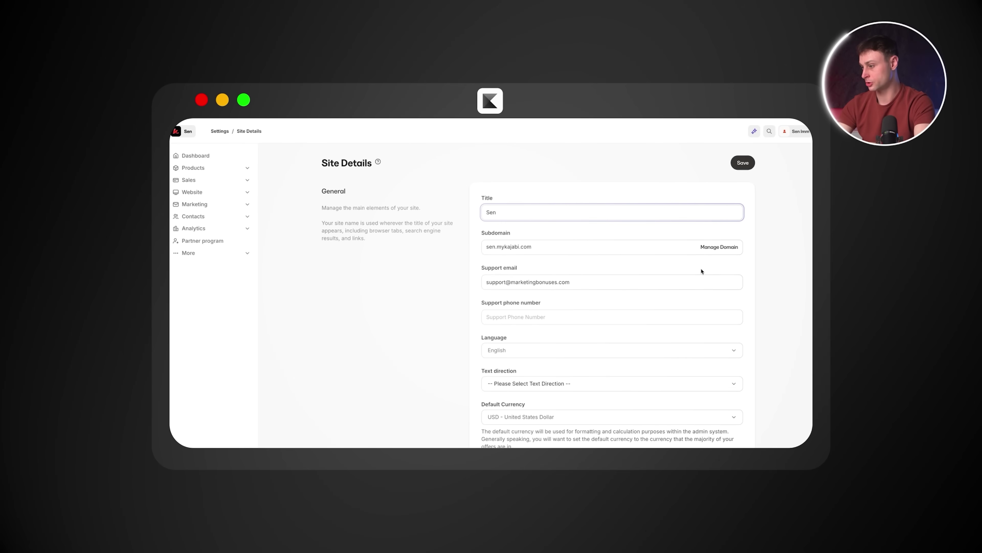
pyautogui.click(712, 248)
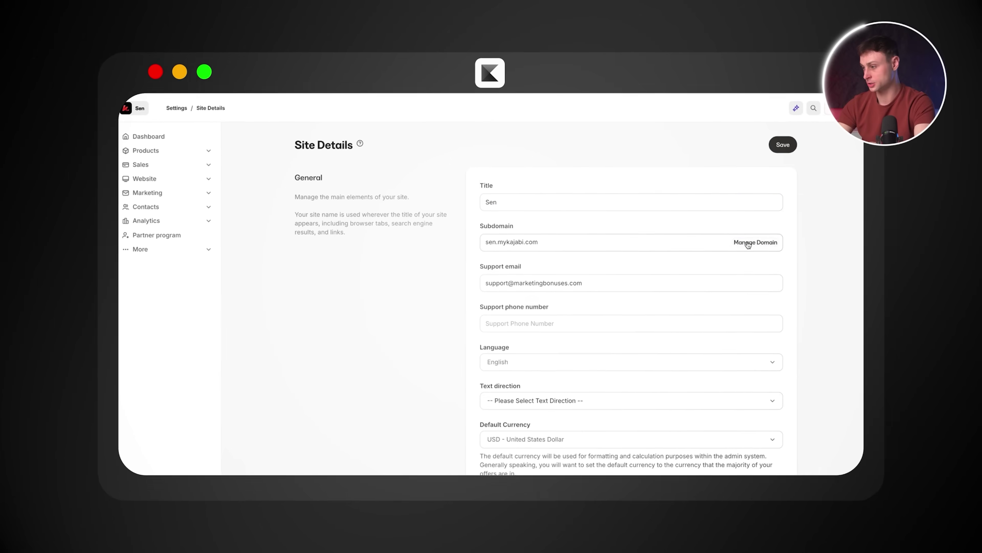
pyautogui.click(748, 243)
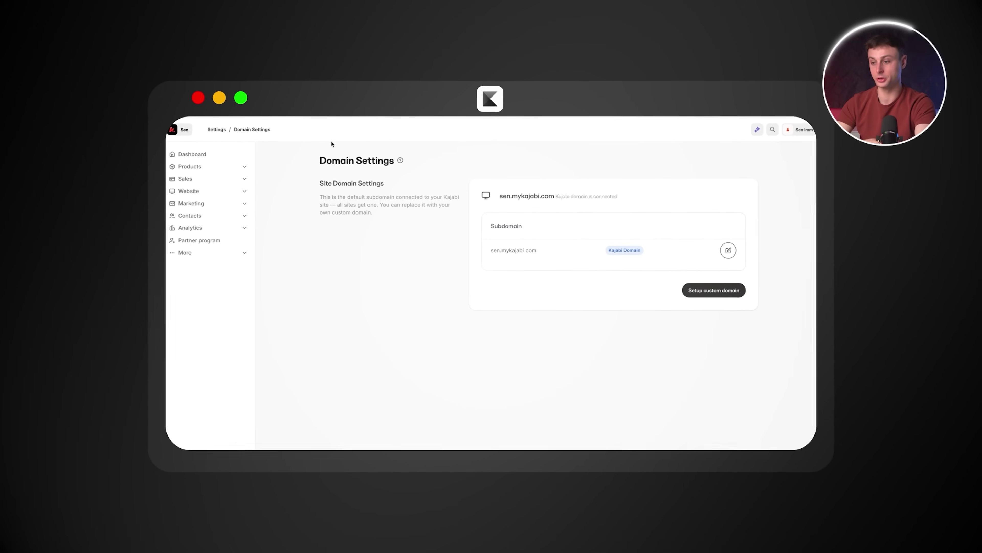
pyautogui.hotkey('alt', 'Left')
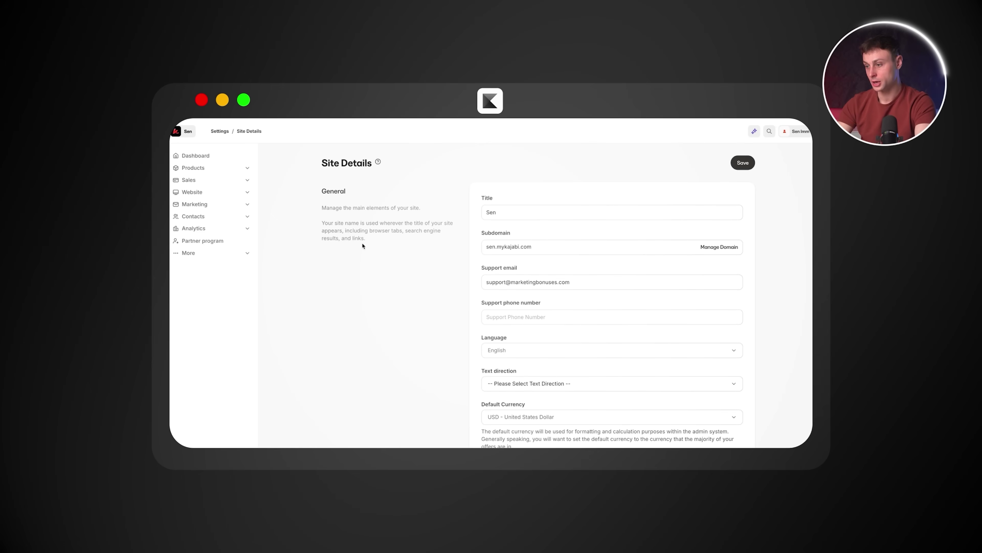
pyautogui.hotkey('alt', 'Left')
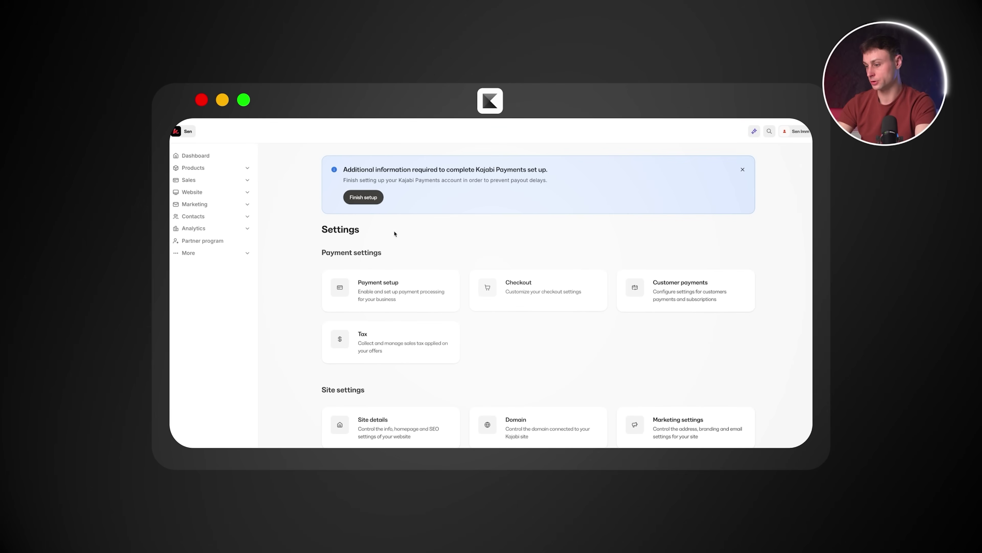
# Examine the marketing contact address fields in the Marketing Settings
pyautogui.scroll(-1, 332, 272)
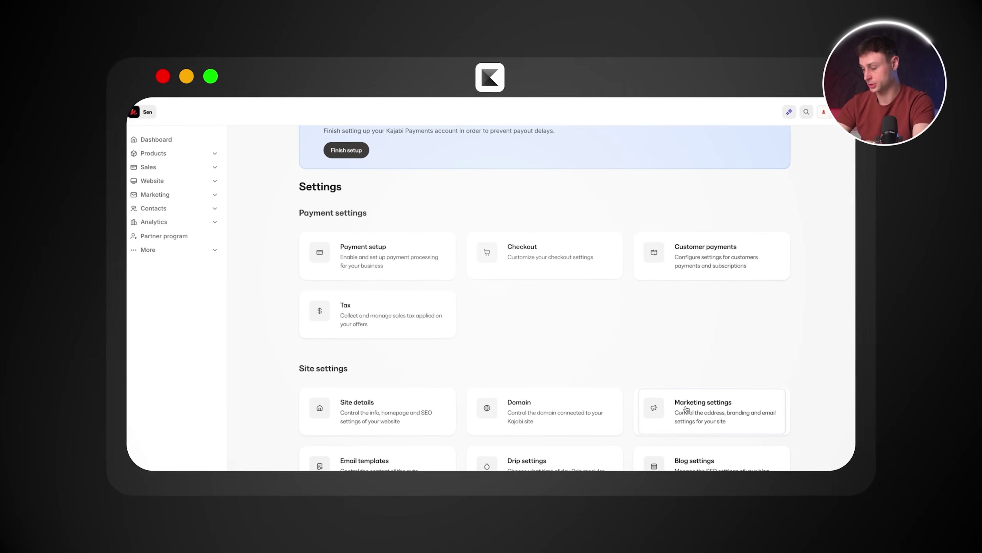
pyautogui.click(686, 409)
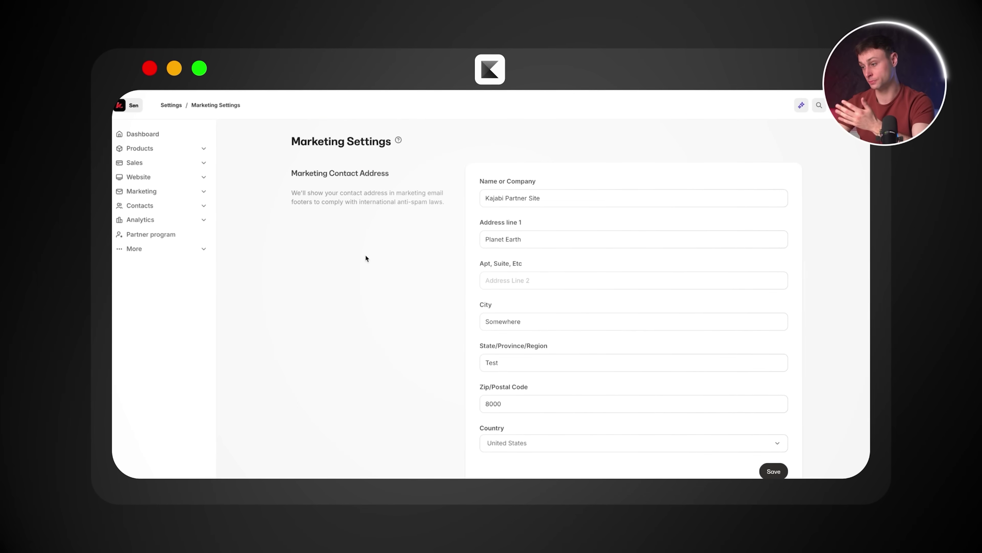
pyautogui.scroll(-1, 376, 257)
pyautogui.scroll(1, 375, 257)
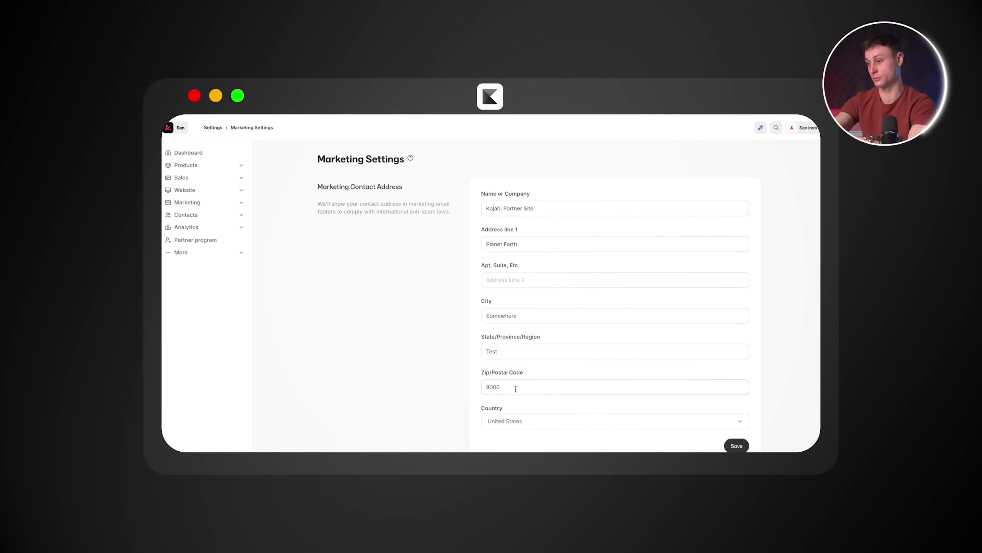
# Return to the dashboard and look through the list of all existing products
pyautogui.click(189, 152)
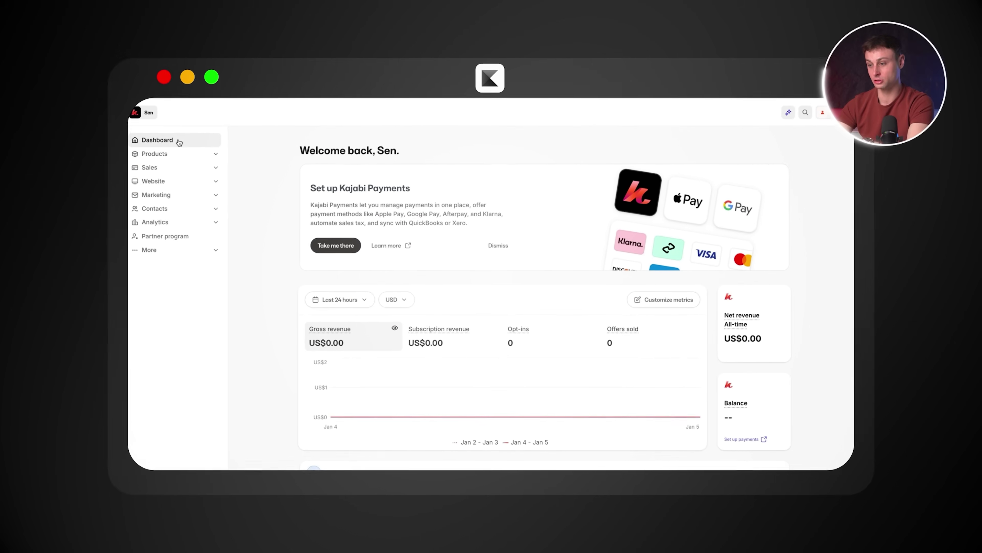
pyautogui.click(155, 154)
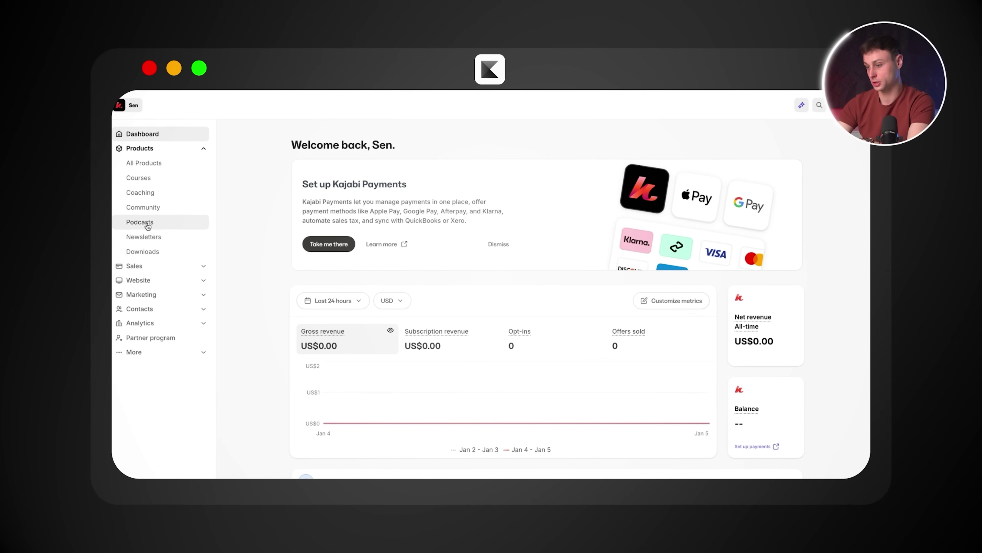
pyautogui.click(158, 169)
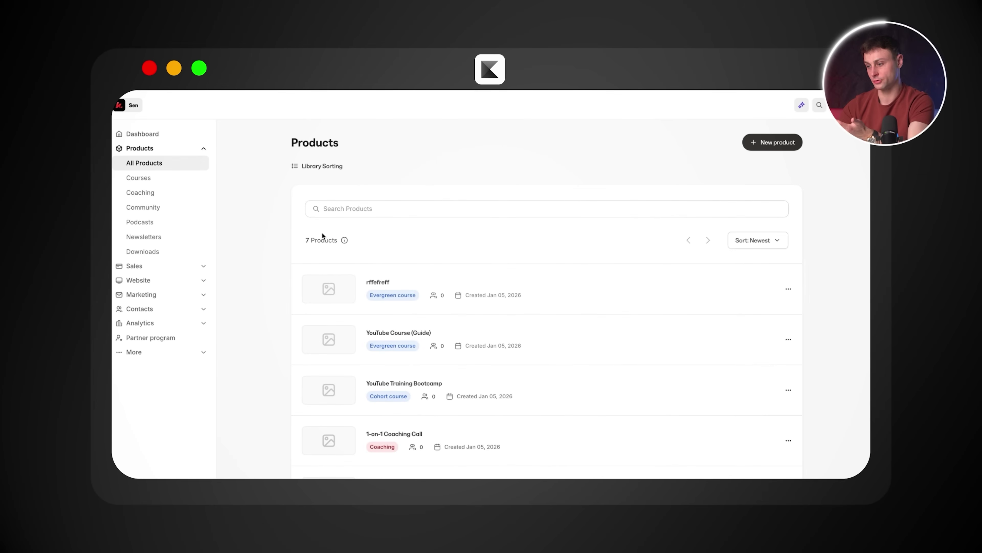
pyautogui.scroll(-5, 298, 237)
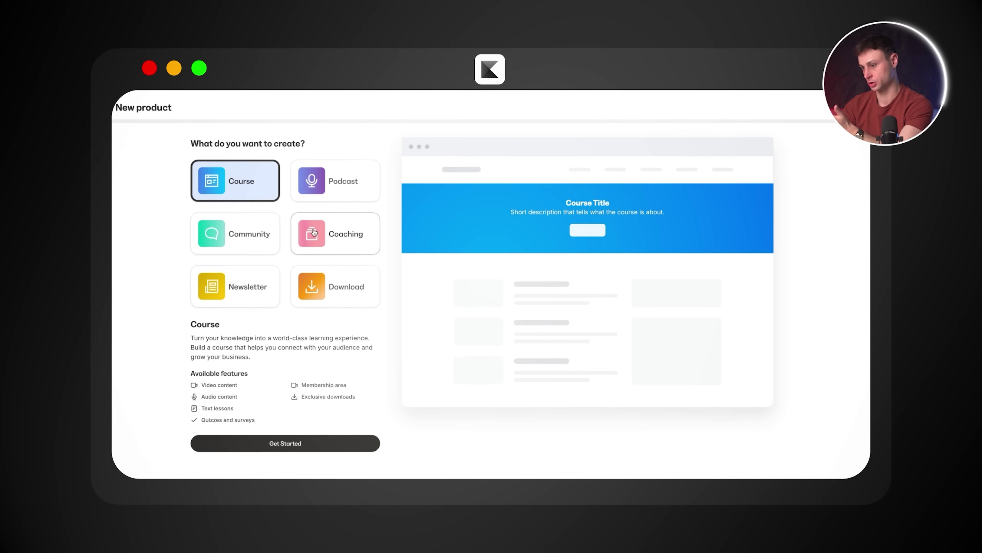
# Create a new product as a course, compare the Cohorts type, and choose Evergreen as the course type
pyautogui.click(296, 444)
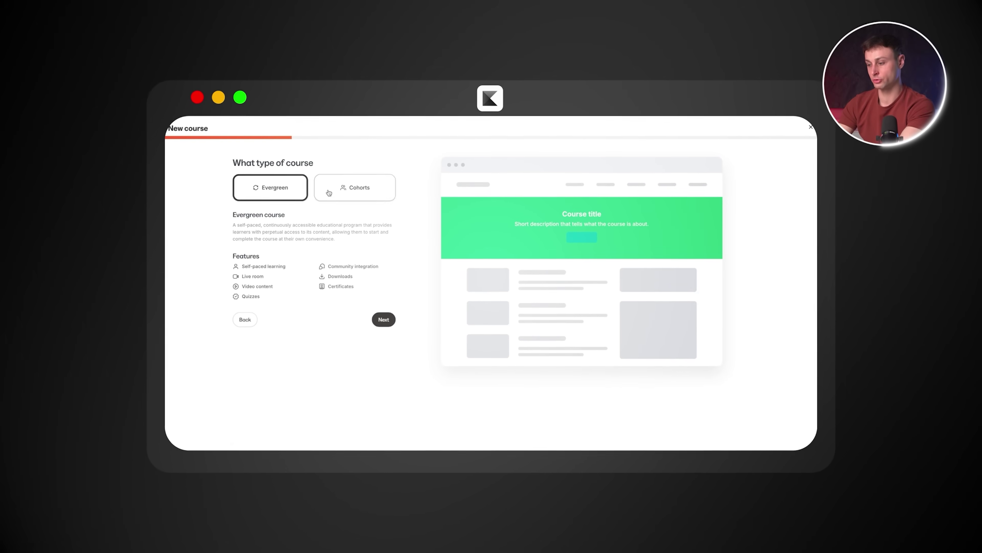
pyautogui.click(356, 191)
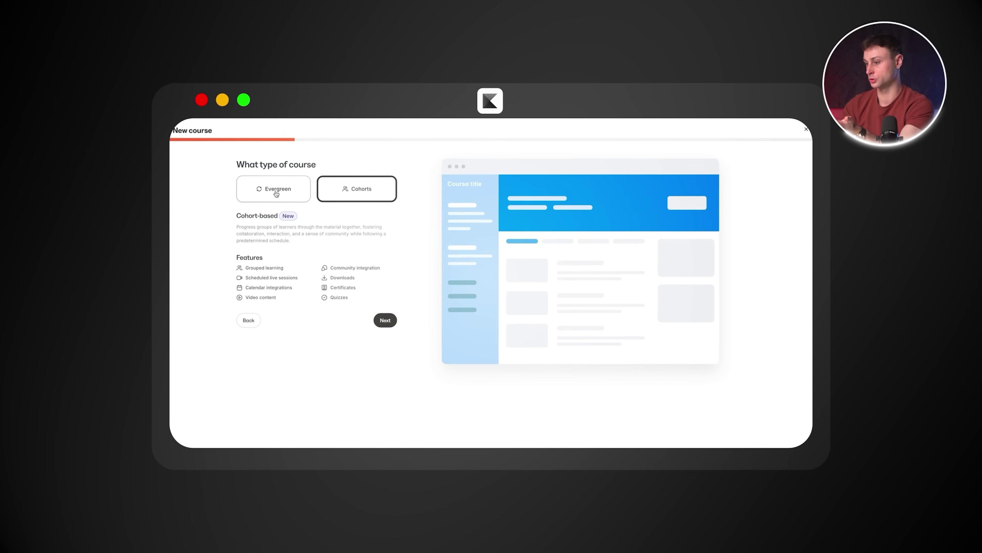
pyautogui.click(276, 193)
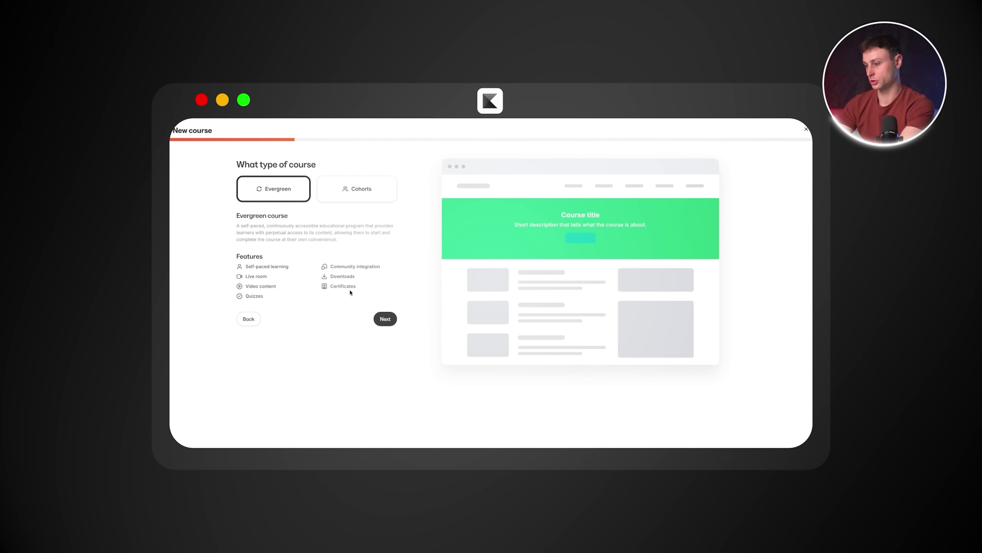
pyautogui.click(383, 319)
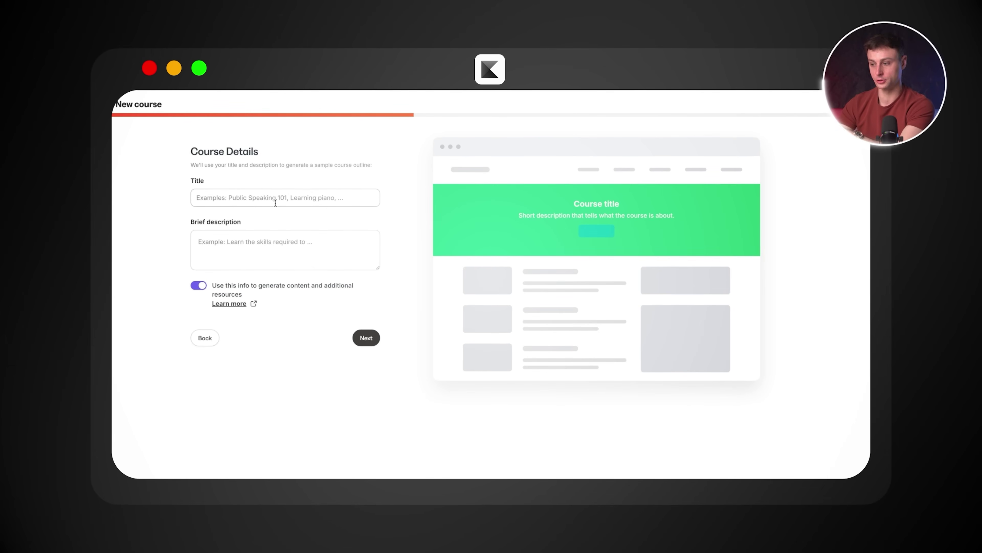
# Title the course "instagram course", paste a brief description about using Instagram effectively, and continue to the appearance settings
pyautogui.click(270, 198)
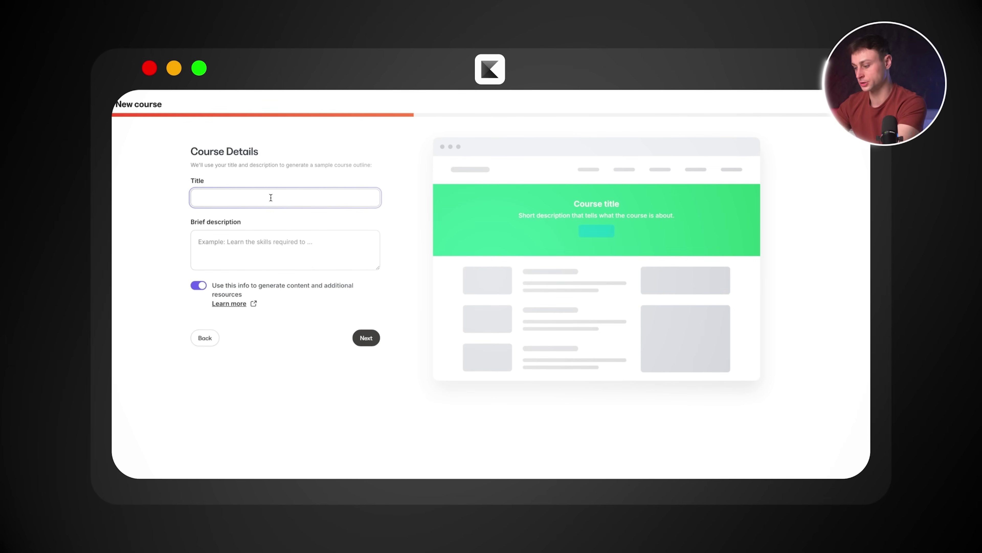
pyautogui.write('instagram course')
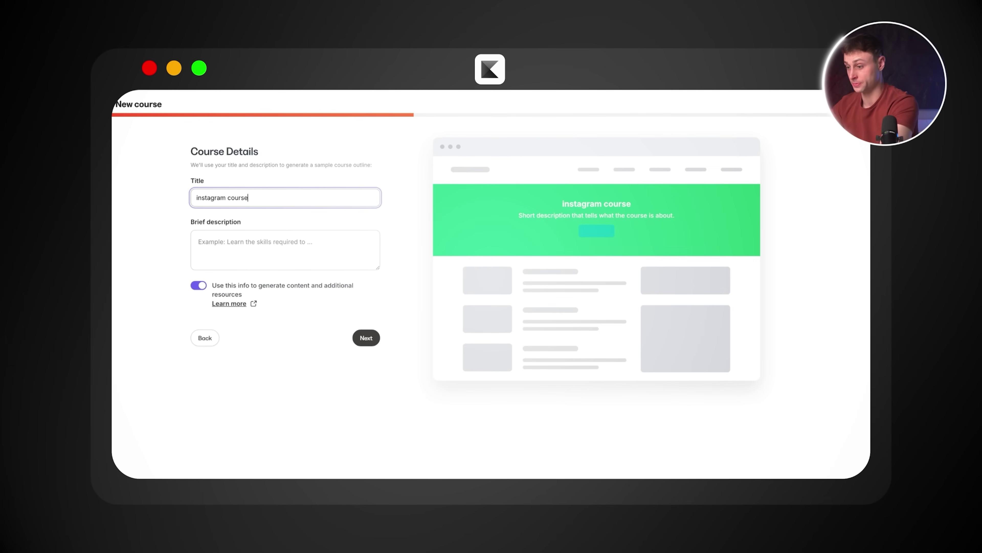
pyautogui.click(256, 242)
pyautogui.press('super+v')
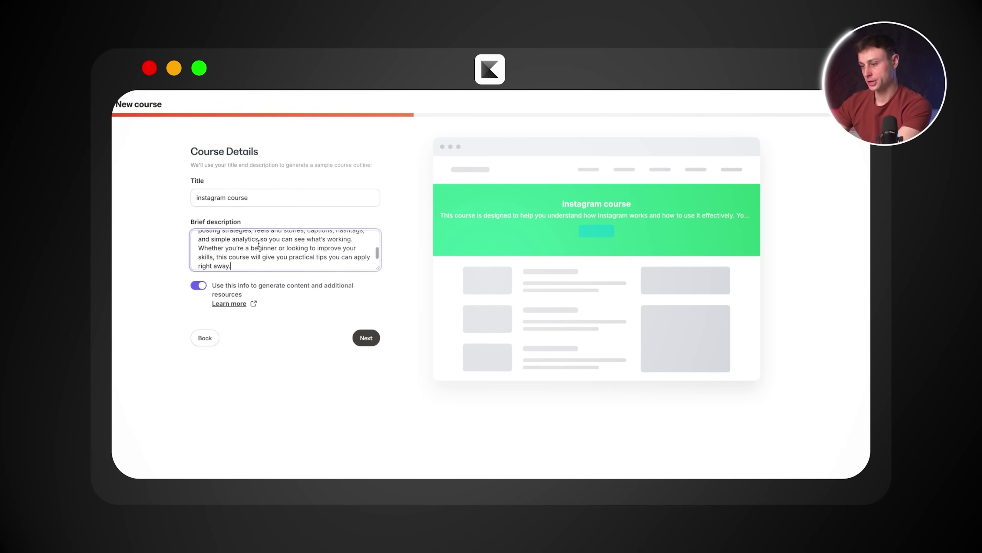
pyautogui.scroll(5, 260, 242)
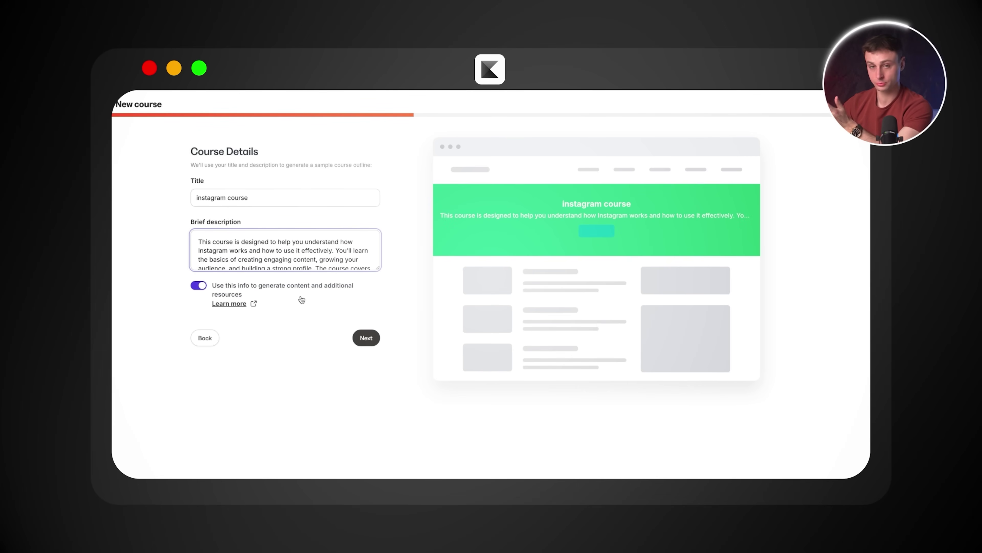
pyautogui.click(365, 338)
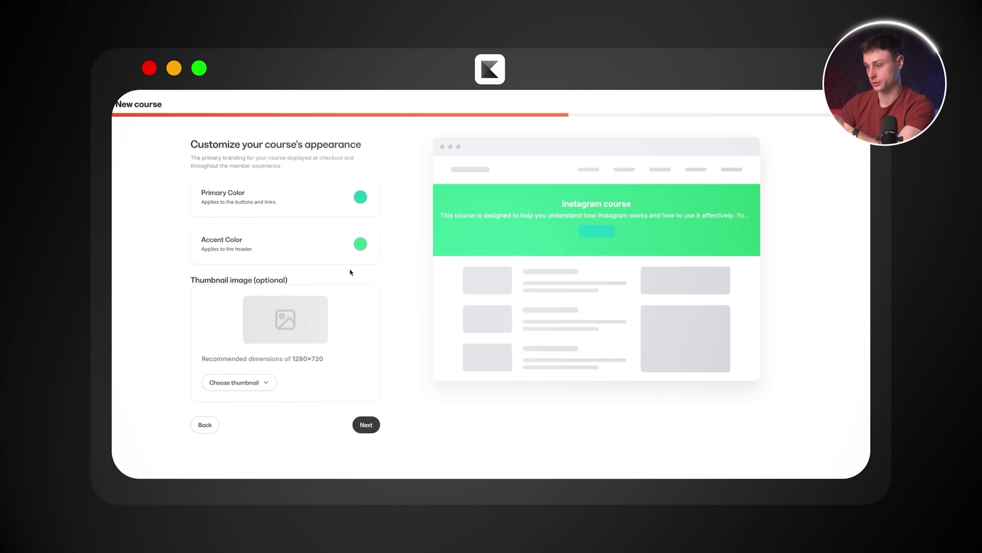
# Try a purple primary color with a red accent color for the course
pyautogui.click(360, 197)
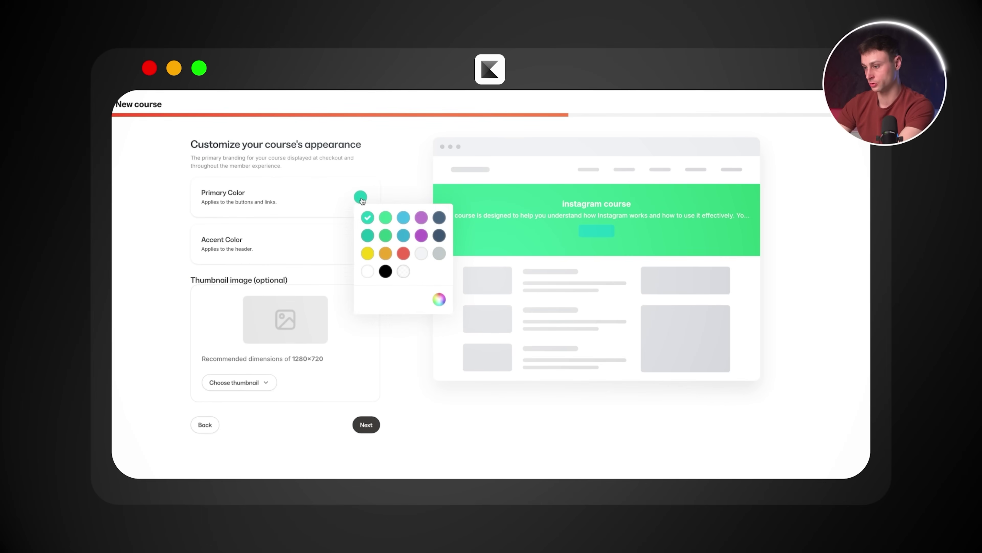
pyautogui.click(422, 218)
pyautogui.click(361, 244)
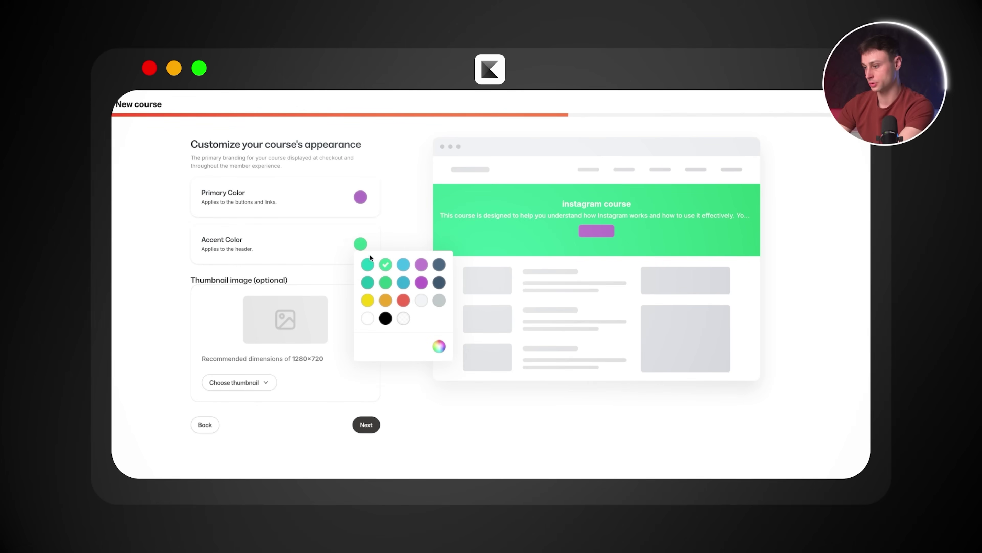
pyautogui.click(407, 301)
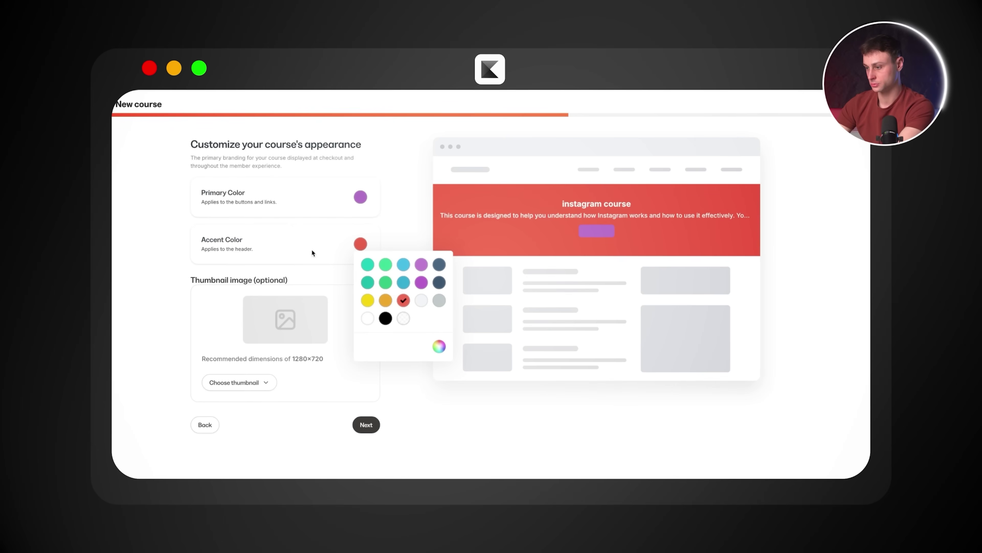
# Set the course's accent color to purple and its primary color to red, and continue to pricing without a thumbnail
pyautogui.click(418, 265)
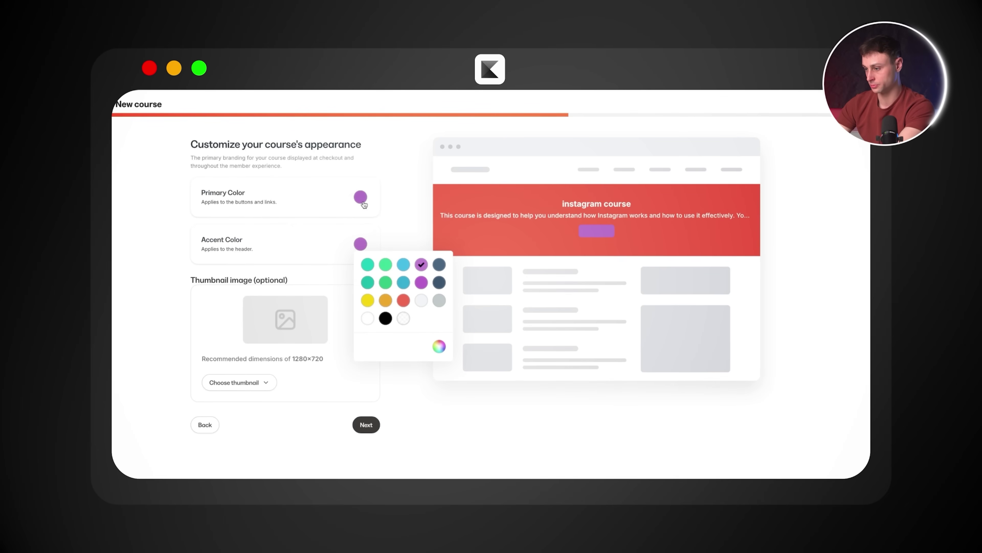
pyautogui.click(404, 254)
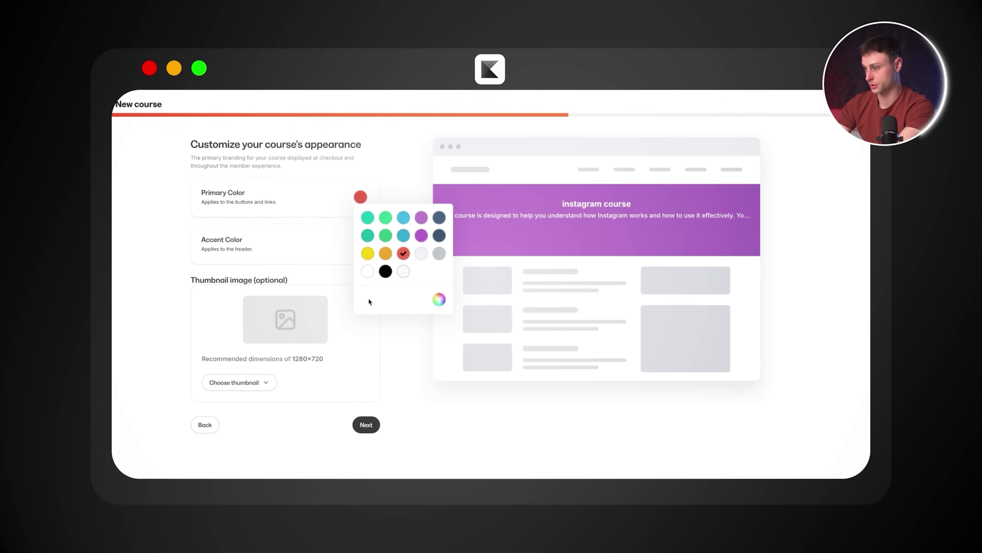
pyautogui.click(362, 348)
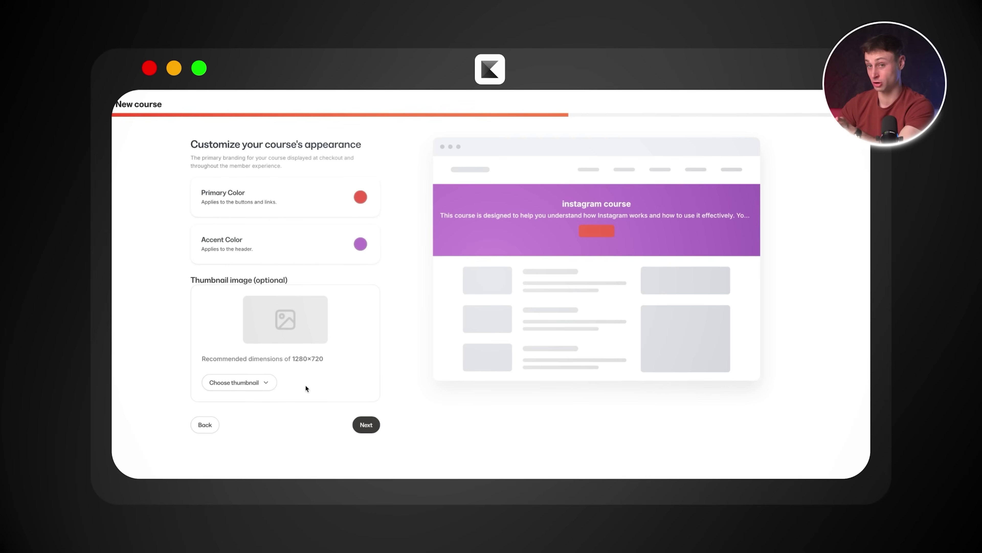
pyautogui.click(365, 426)
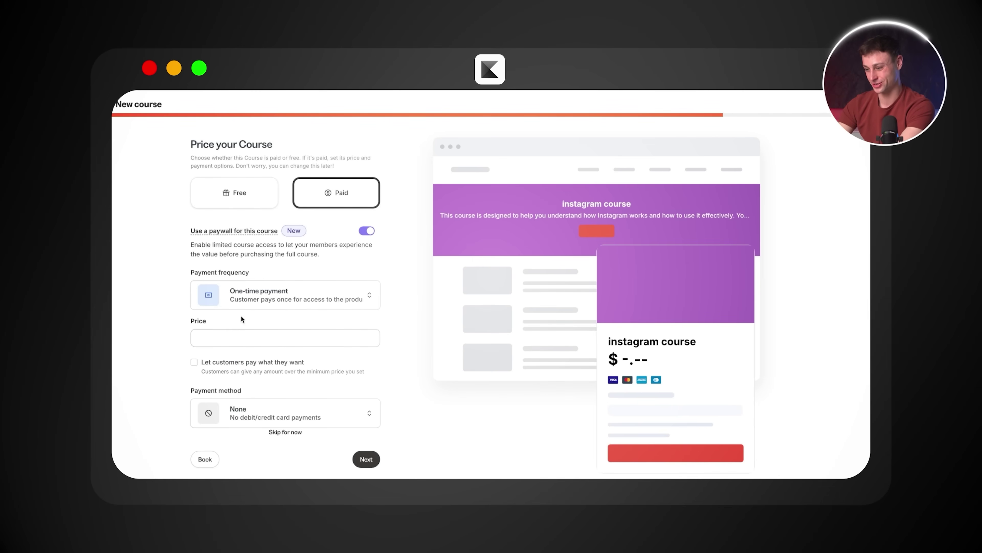
# Look over the payment frequency options for the paid course, leaving One-time payment selected
pyautogui.click(254, 294)
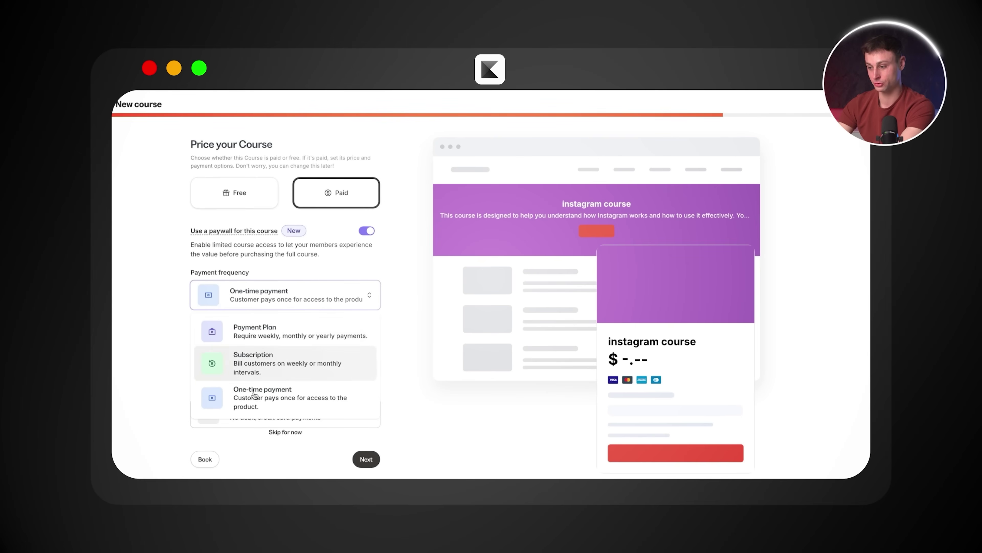
pyautogui.click(167, 310)
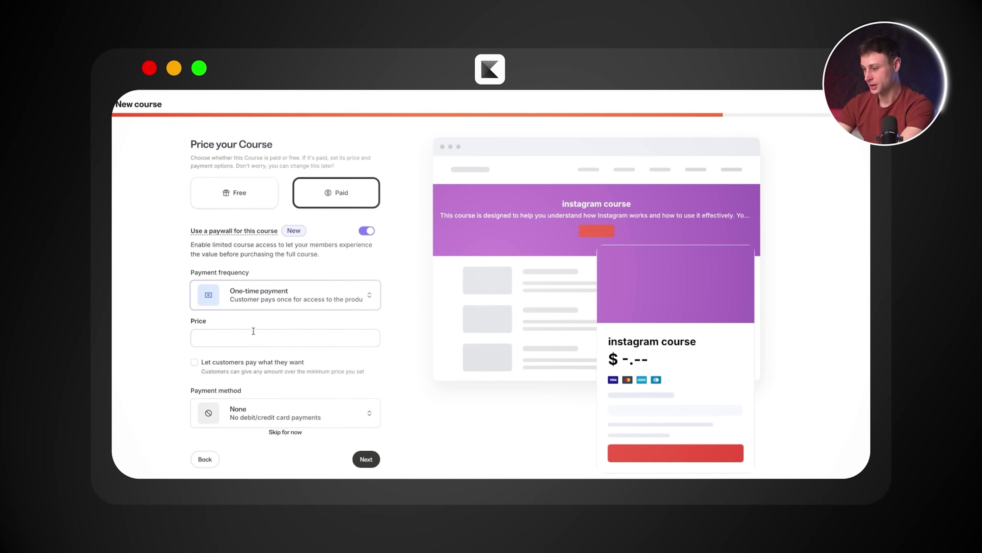
# Price the course at $997 as a one-time payment and continue to finish creating it
pyautogui.click(249, 336)
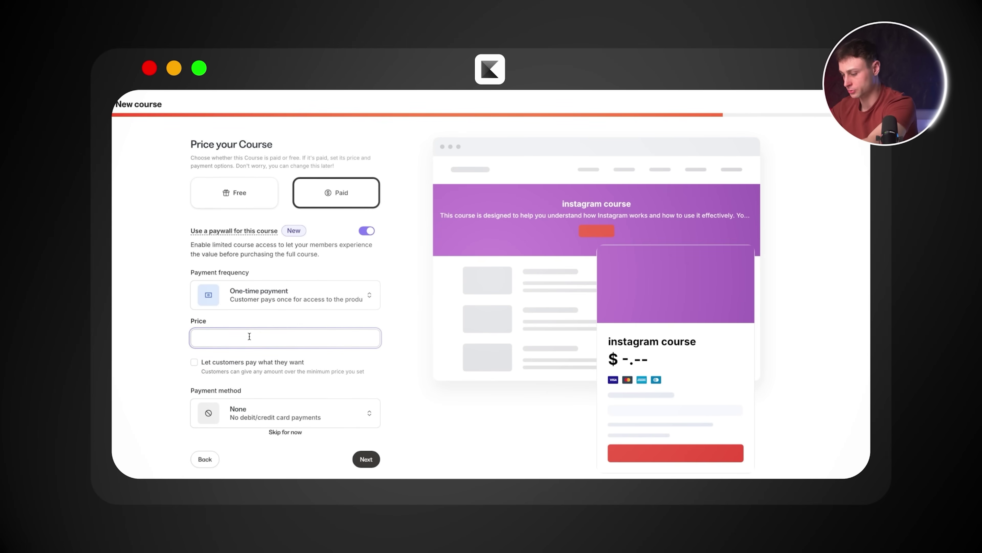
pyautogui.write('997')
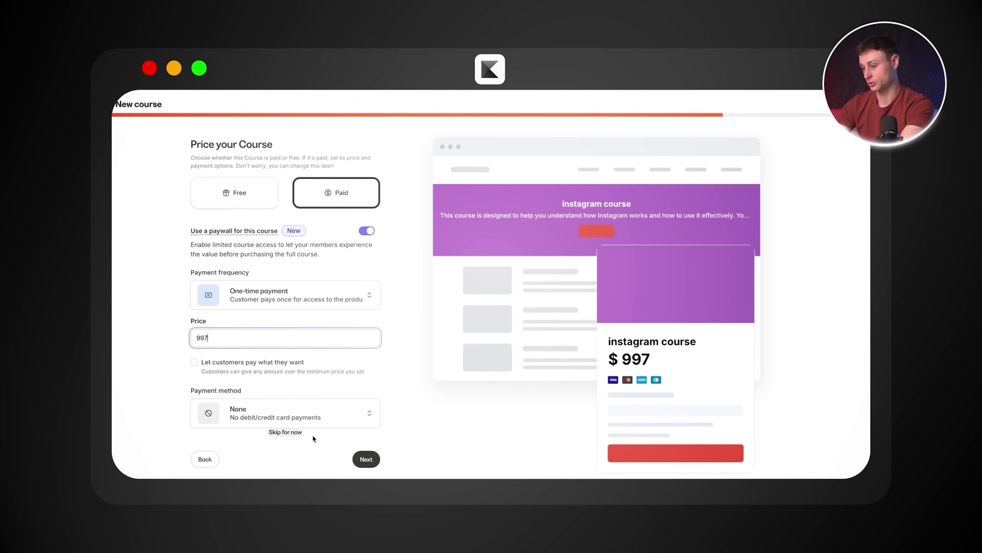
pyautogui.click(365, 461)
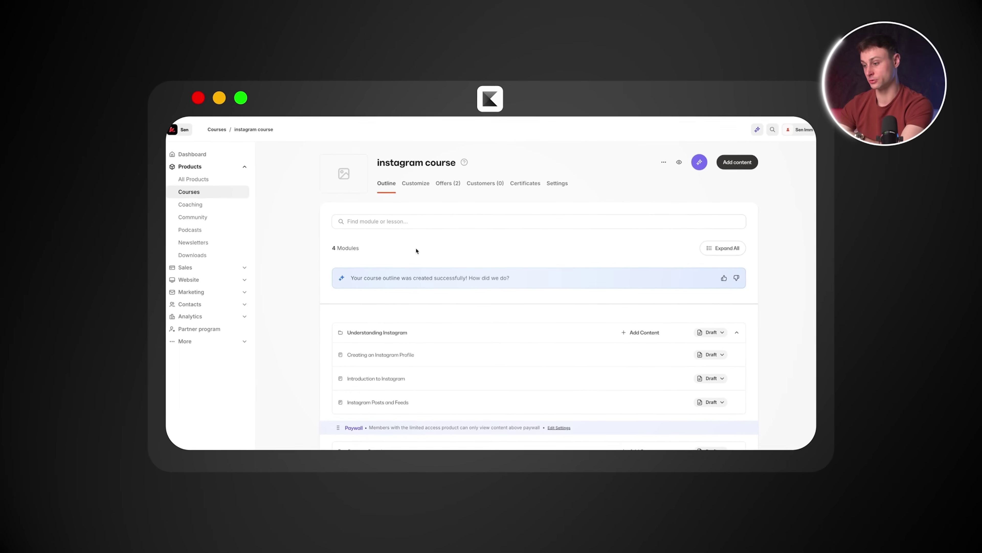
# Review the generated course outline and check the AI course generator, closing it without generating anything
pyautogui.scroll(-2, 416, 250)
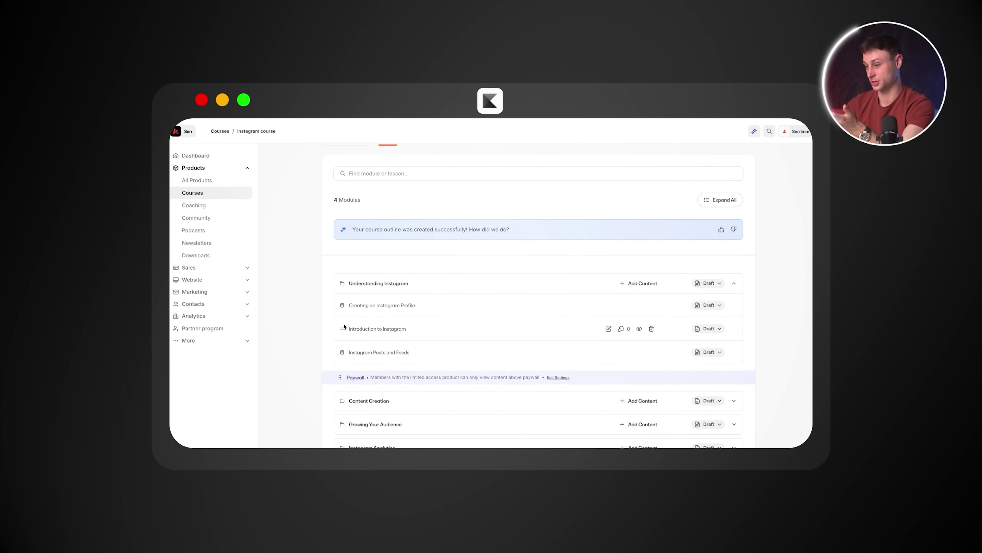
pyautogui.scroll(2, 340, 317)
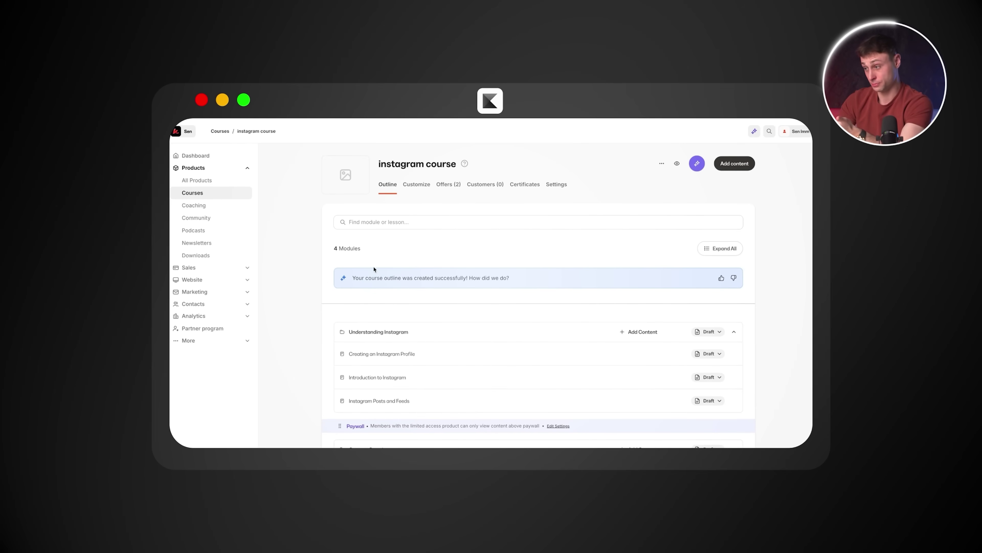
pyautogui.click(696, 165)
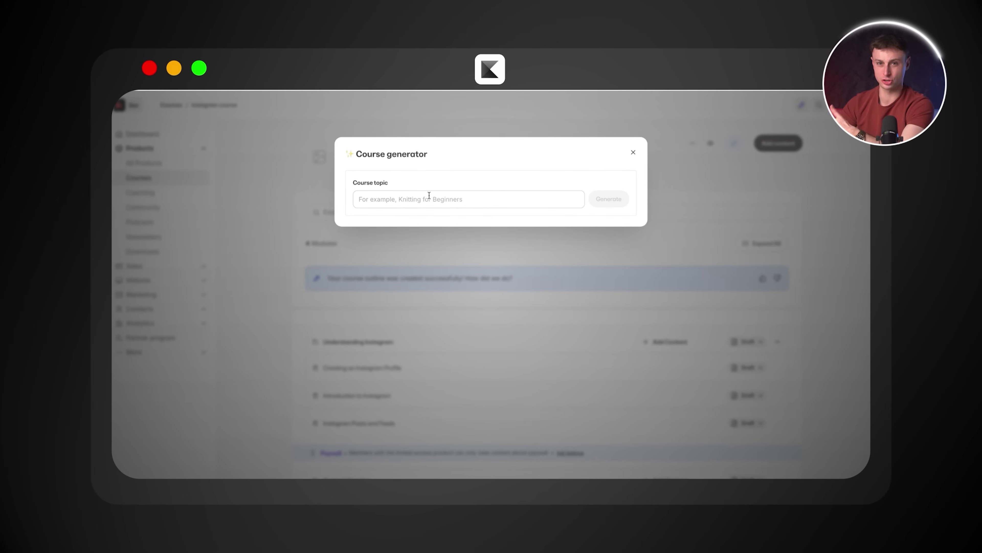
pyautogui.click(631, 152)
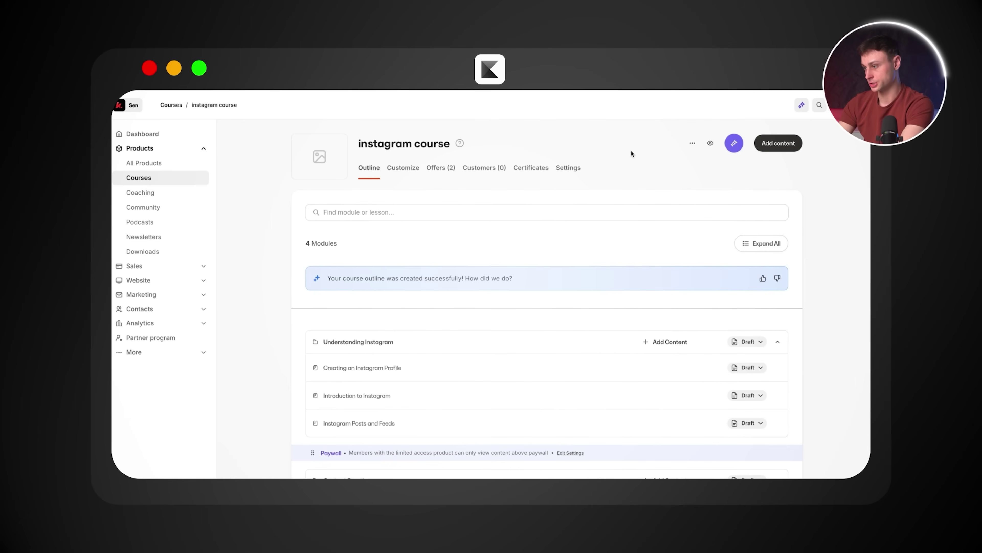
# Look over the instagram course's additional actions and the content types that can be added to it
pyautogui.click(692, 143)
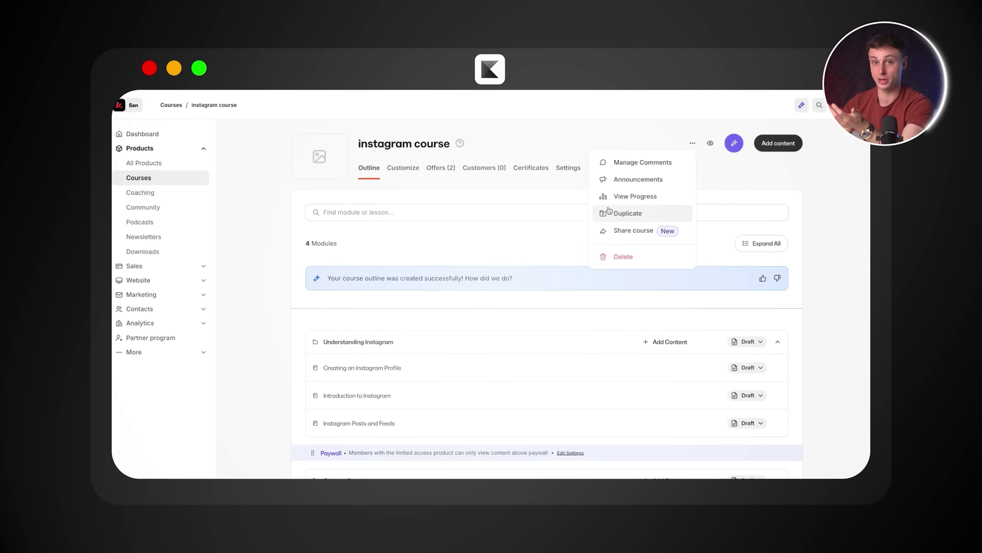
pyautogui.click(702, 185)
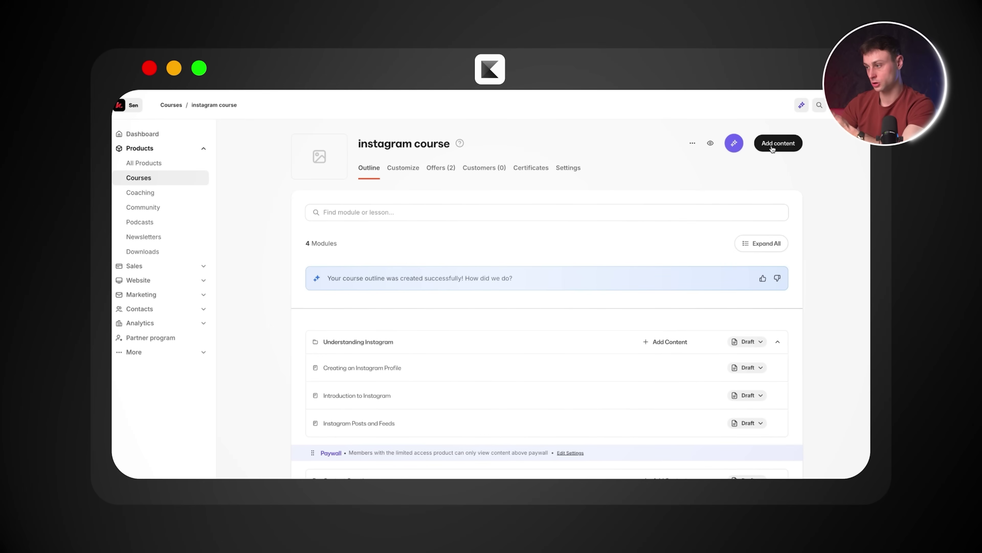
pyautogui.click(772, 149)
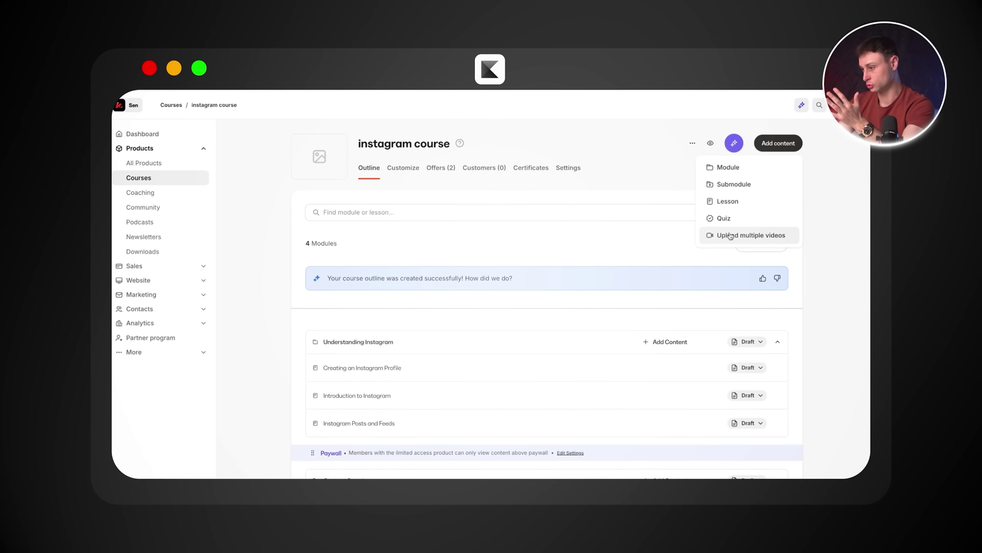
pyautogui.click(624, 186)
# Examine the outline's modules and the Content Creation module's details, leaving them without changes
pyautogui.scroll(-2, 532, 234)
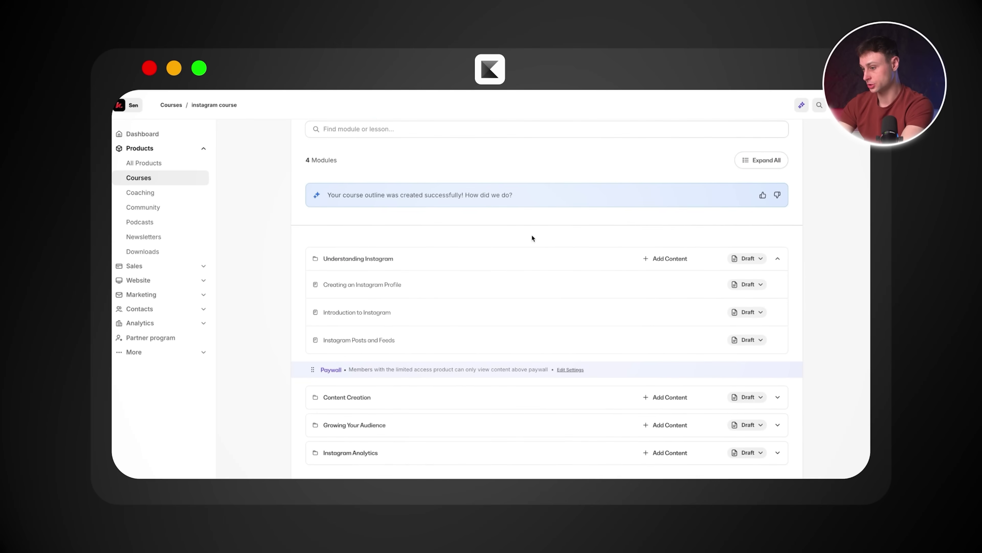
pyautogui.scroll(-2, 454, 274)
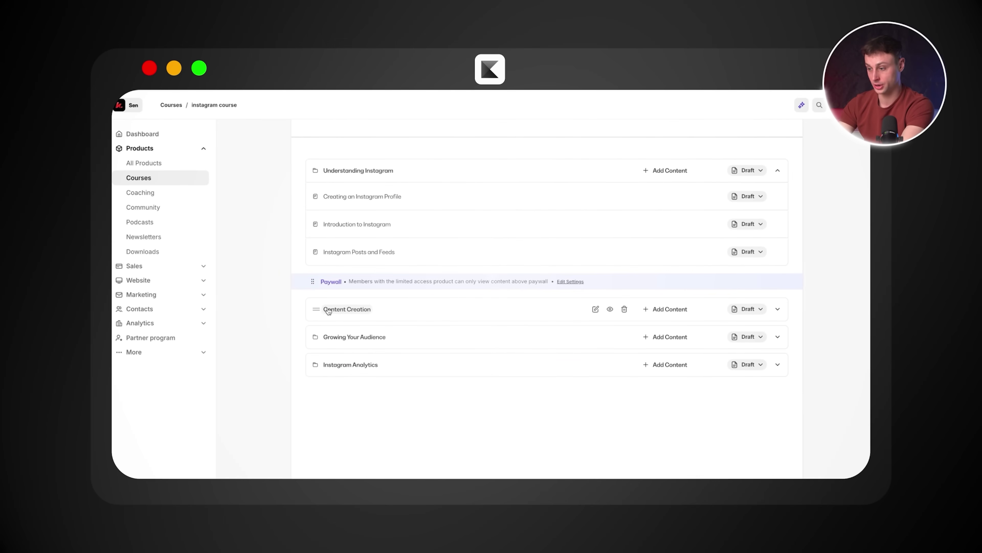
pyautogui.click(349, 309)
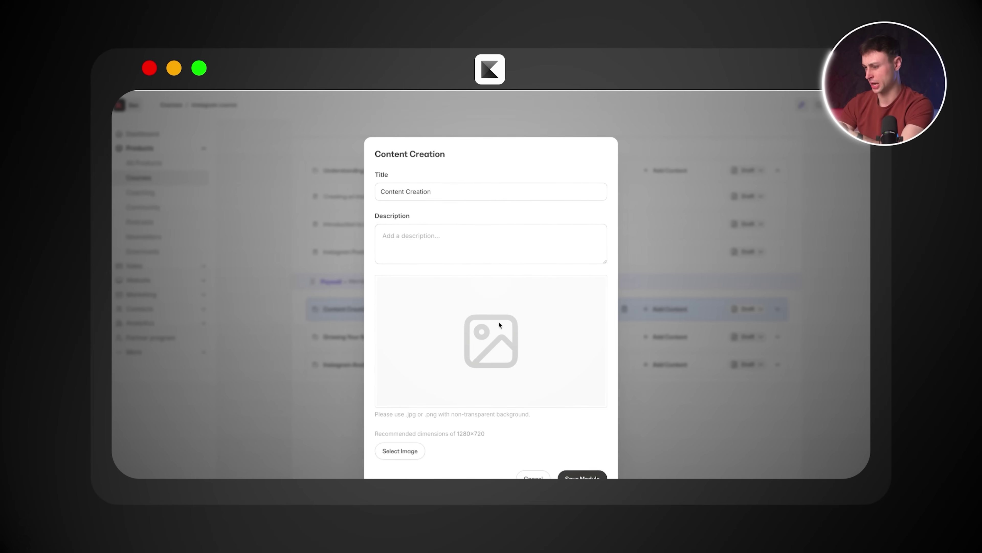
pyautogui.scroll(-1, 500, 325)
pyautogui.click(531, 450)
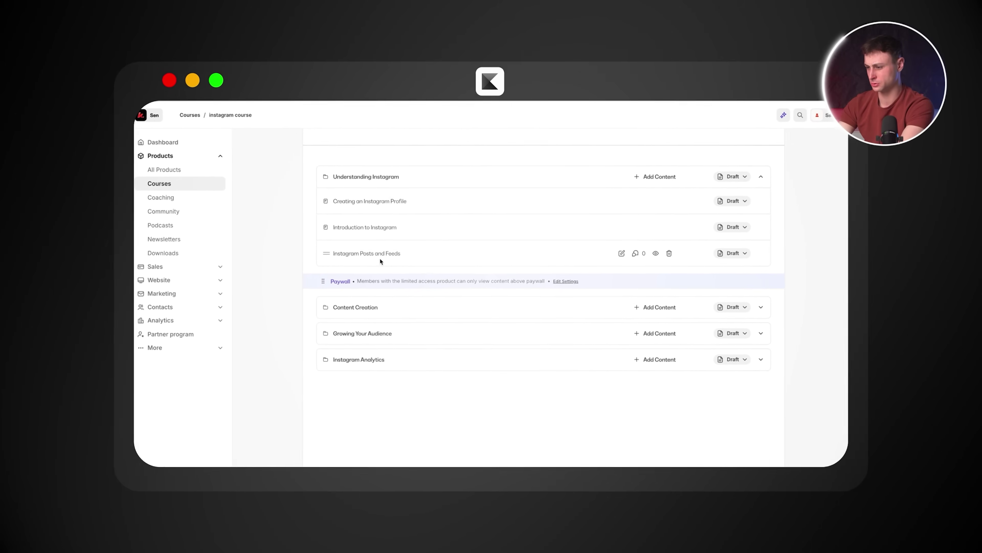
pyautogui.scroll(1, 368, 230)
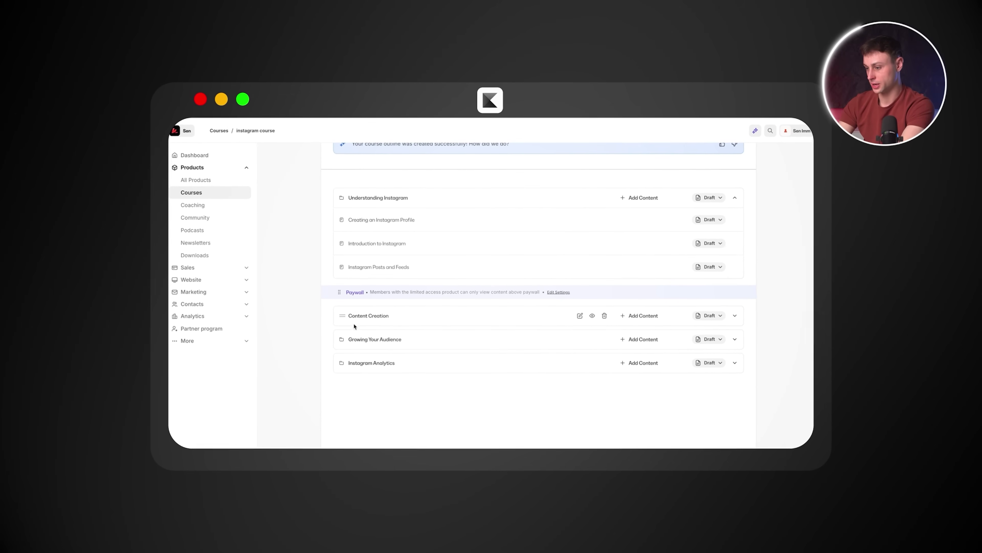
pyautogui.scroll(4, 425, 336)
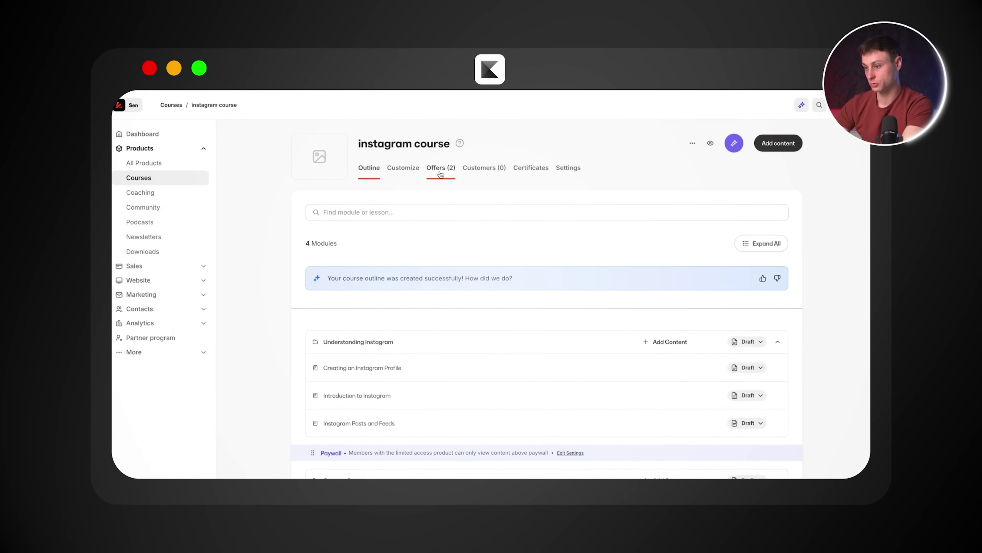
# Open the course's paid offer and its checkout page editor
pyautogui.click(440, 173)
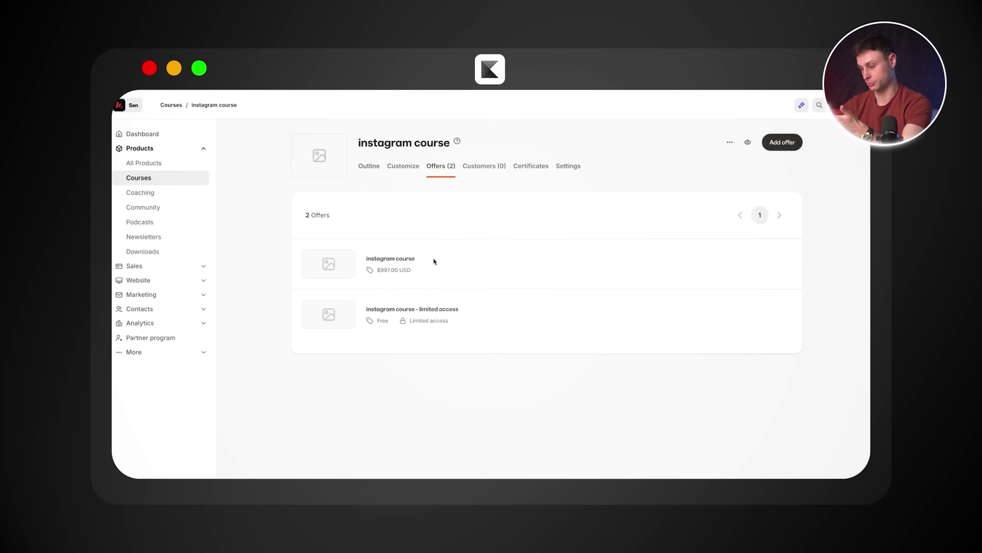
pyautogui.click(391, 258)
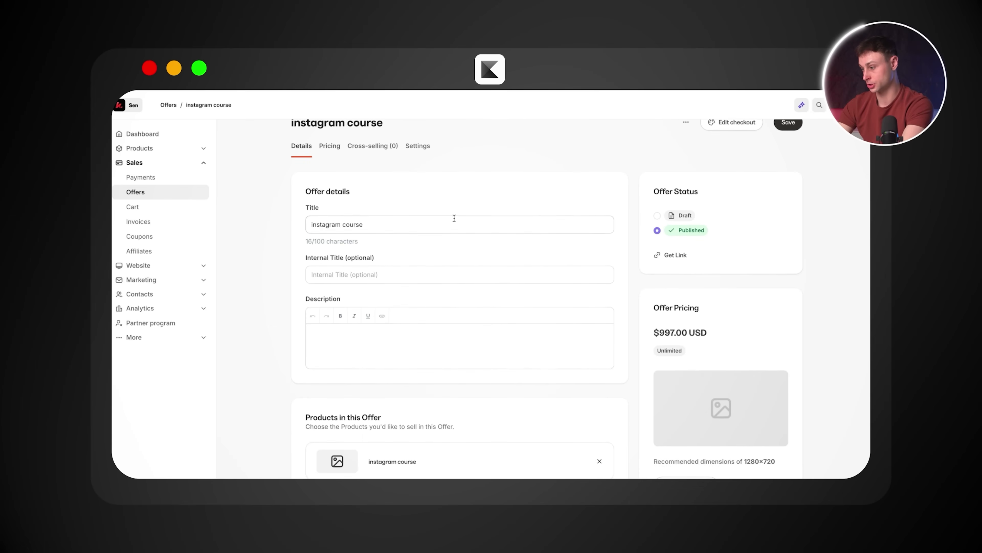
pyautogui.click(722, 147)
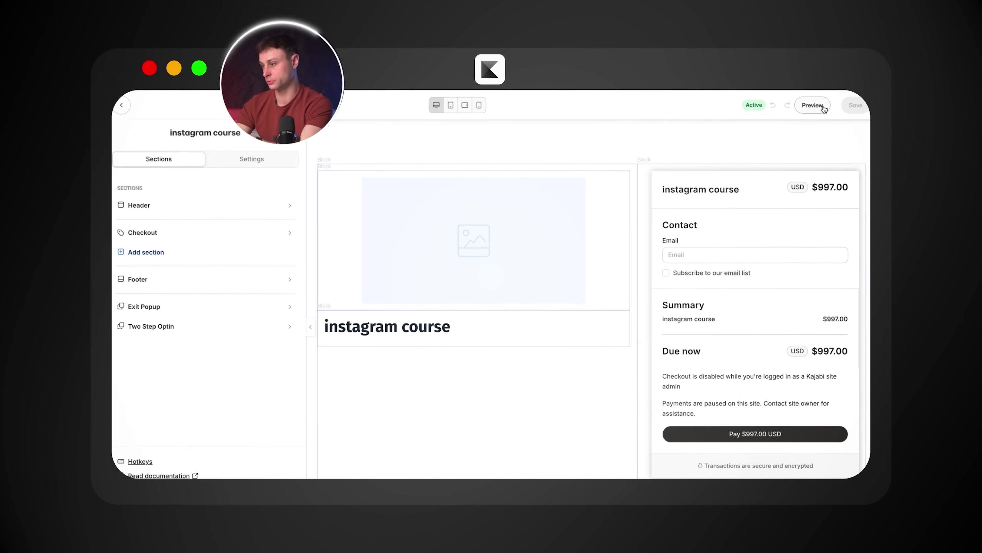
# Preview the instagram course checkout page and return to the editor
pyautogui.click(812, 105)
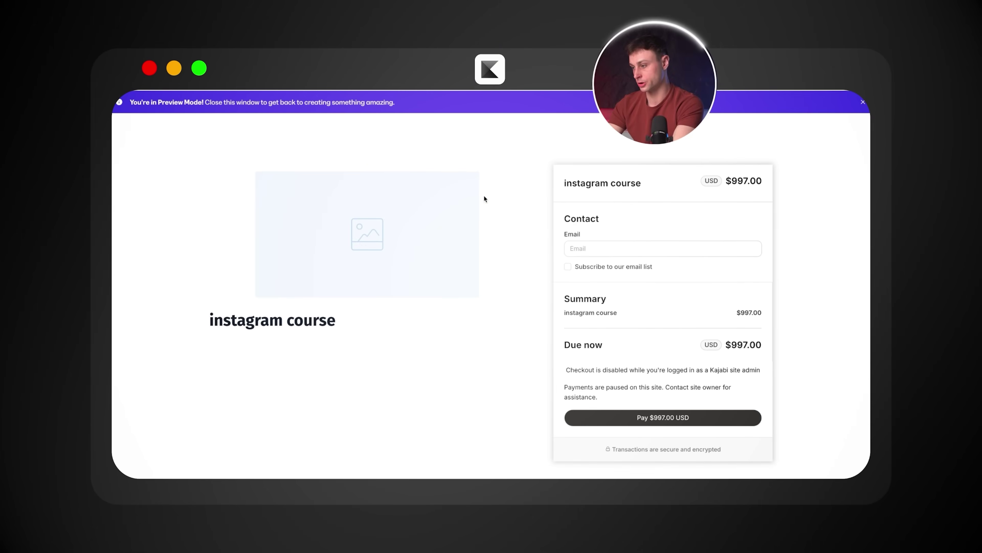
pyautogui.scroll(-1, 472, 204)
pyautogui.scroll(1, 472, 204)
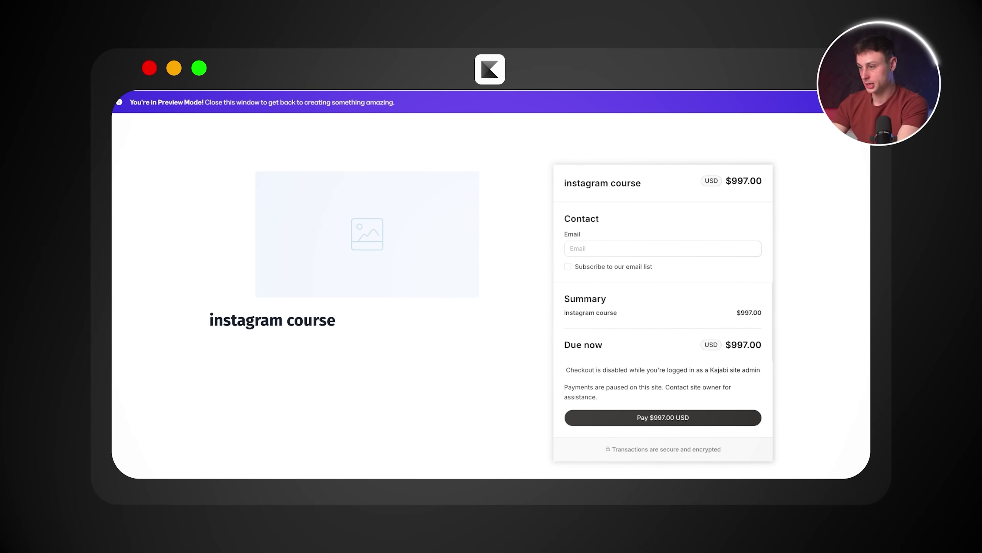
pyautogui.press('super+w')
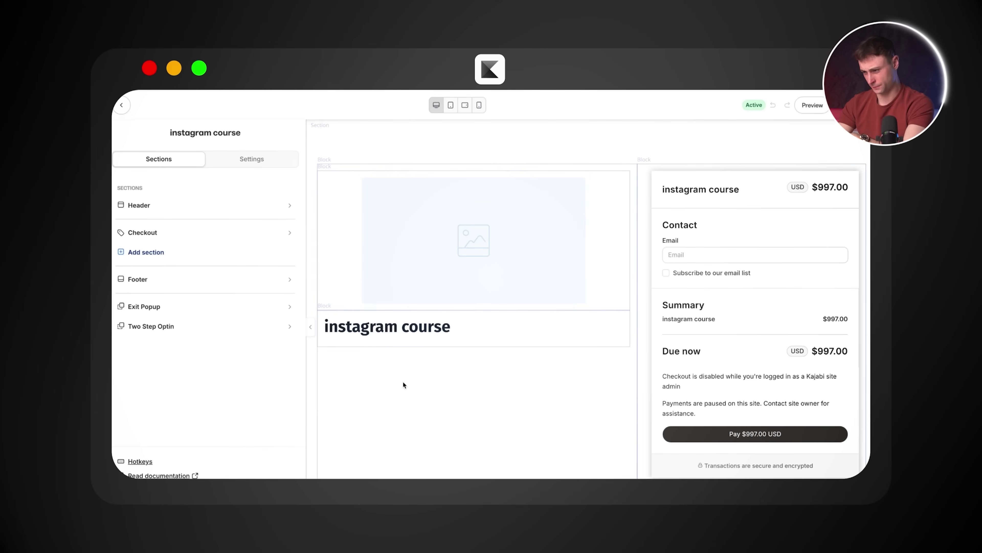
# Inspect the checkout page's title text block and Checkout section settings, and return to the offer details
pyautogui.click(370, 326)
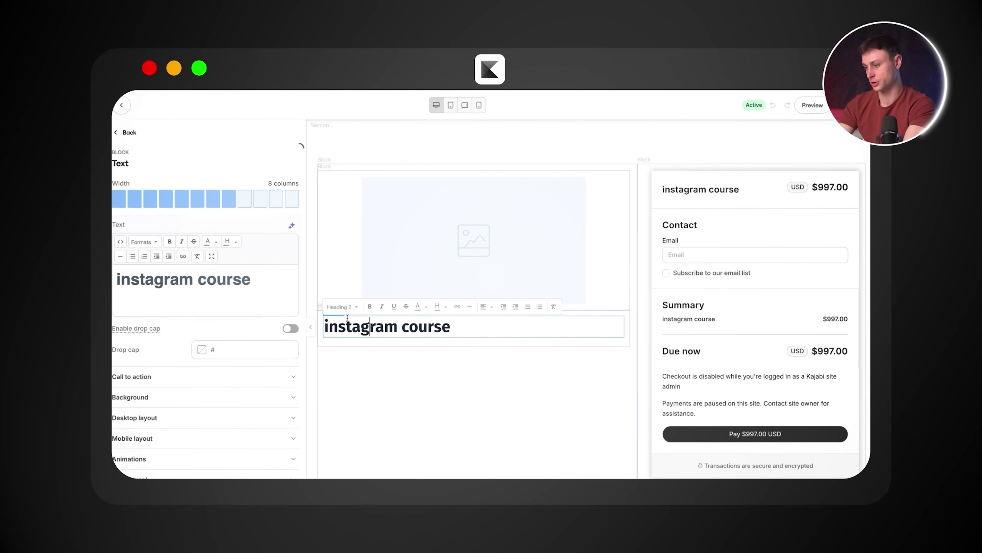
pyautogui.click(379, 363)
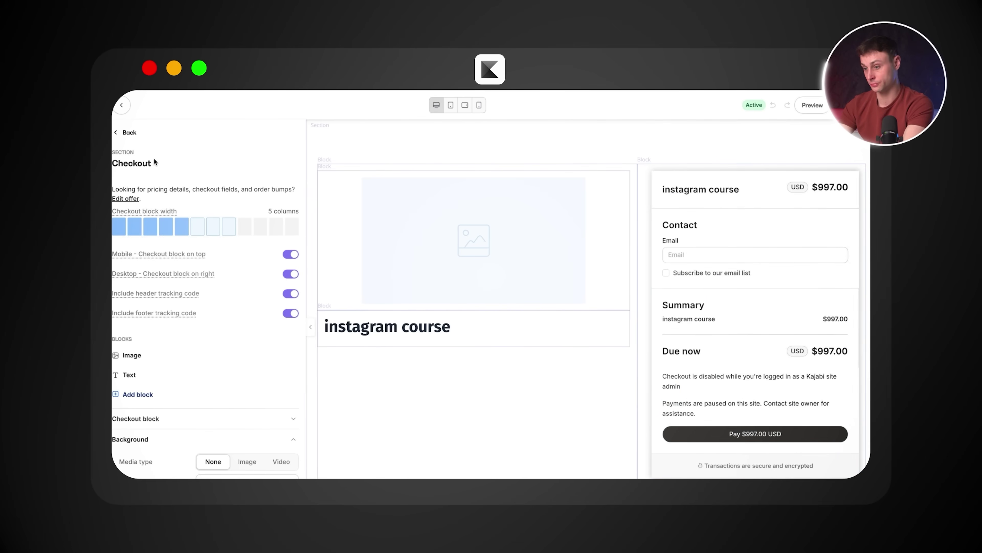
pyautogui.click(129, 132)
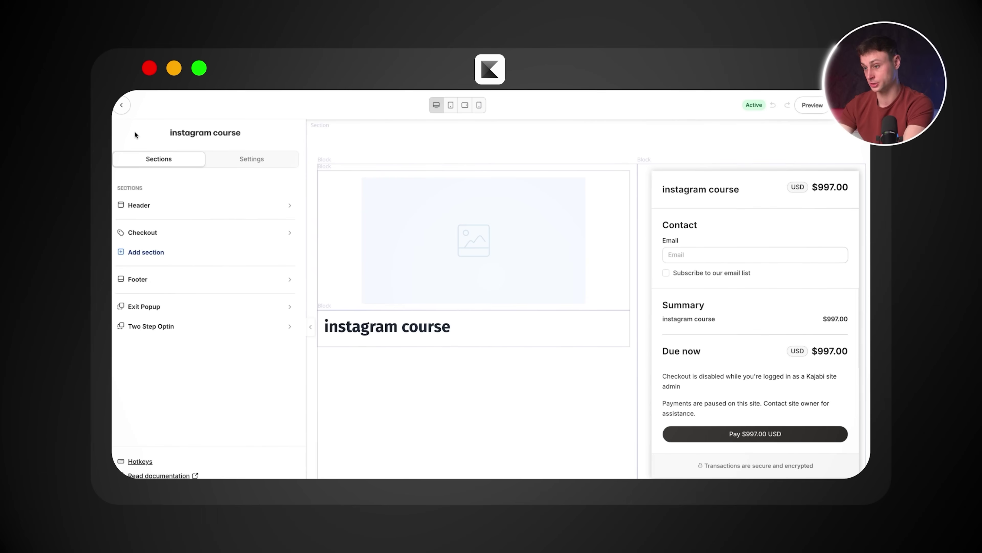
pyautogui.click(121, 108)
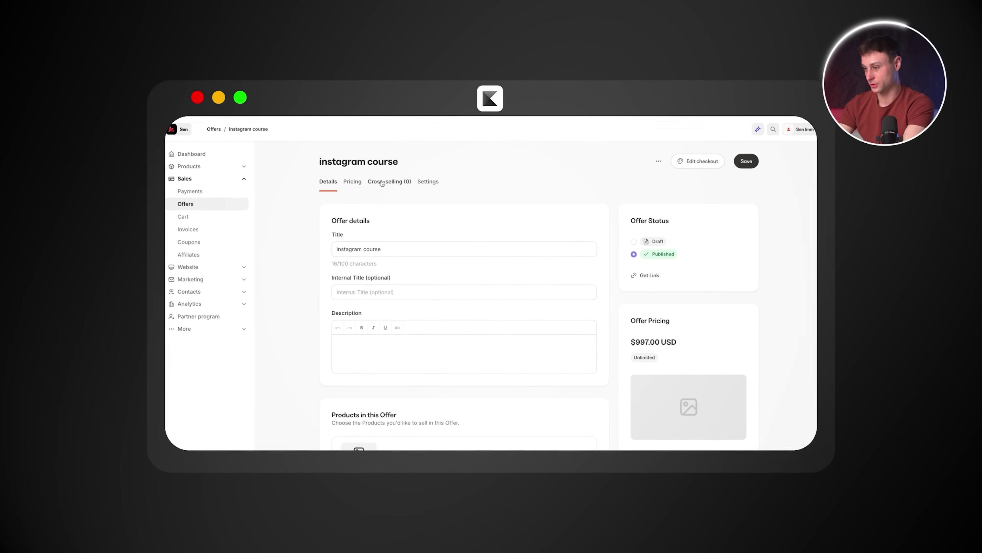
# Add a pricing option to the instagram course offer with 3 monthly payments of $397
pyautogui.click(357, 185)
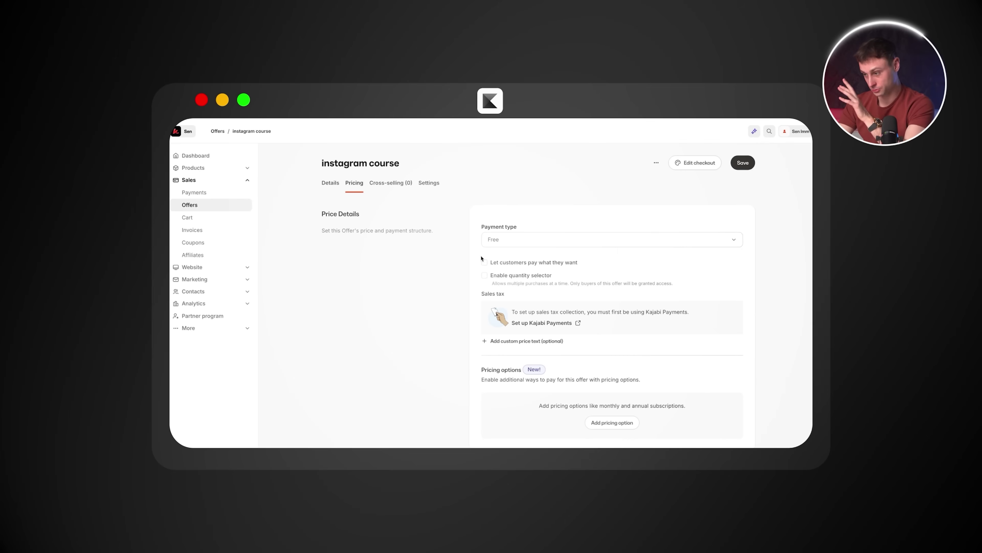
pyautogui.scroll(-3, 460, 258)
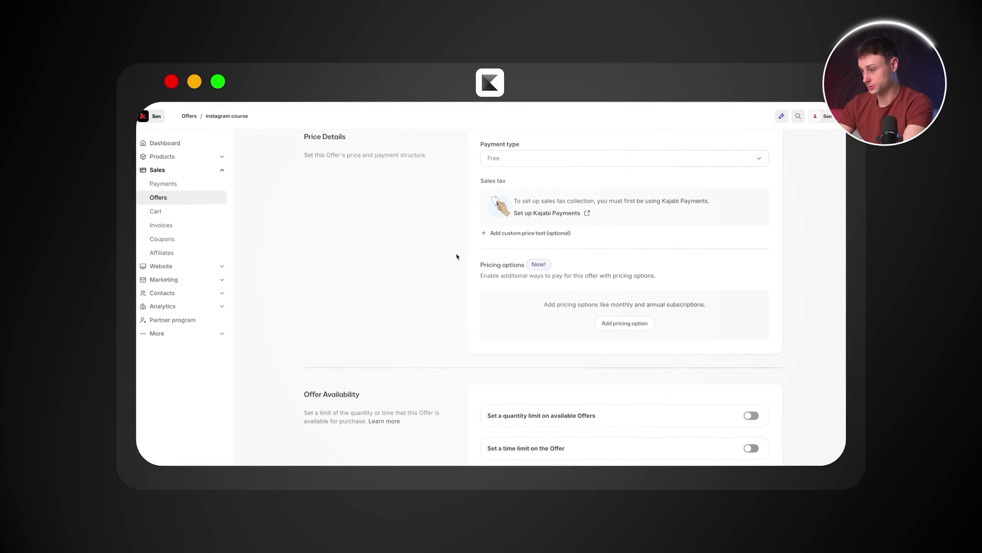
pyautogui.scroll(1, 456, 256)
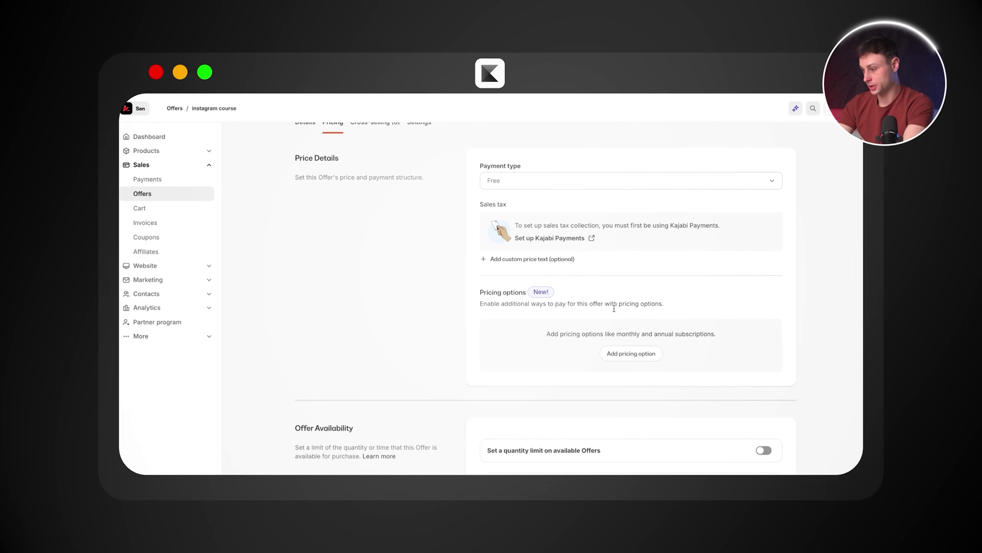
pyautogui.click(624, 350)
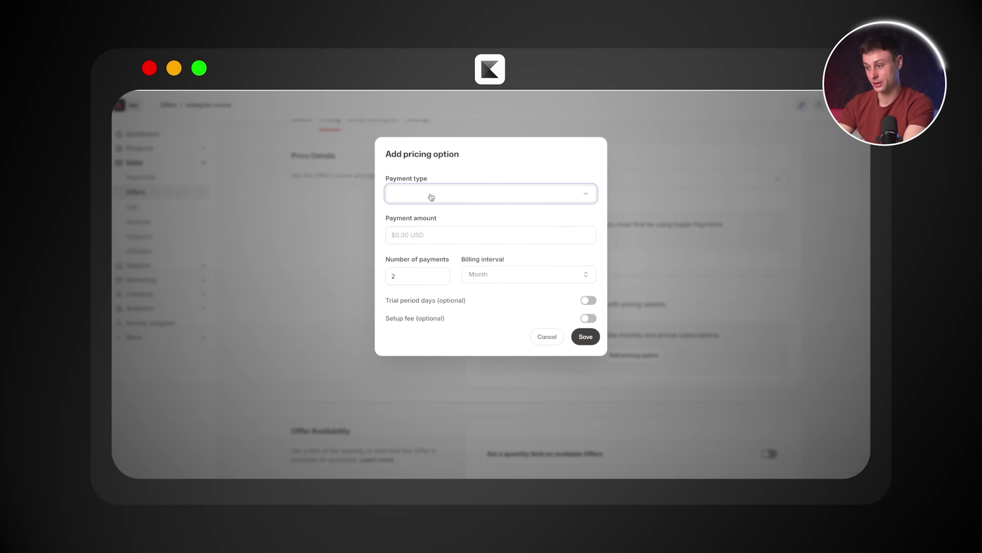
pyautogui.click(437, 235)
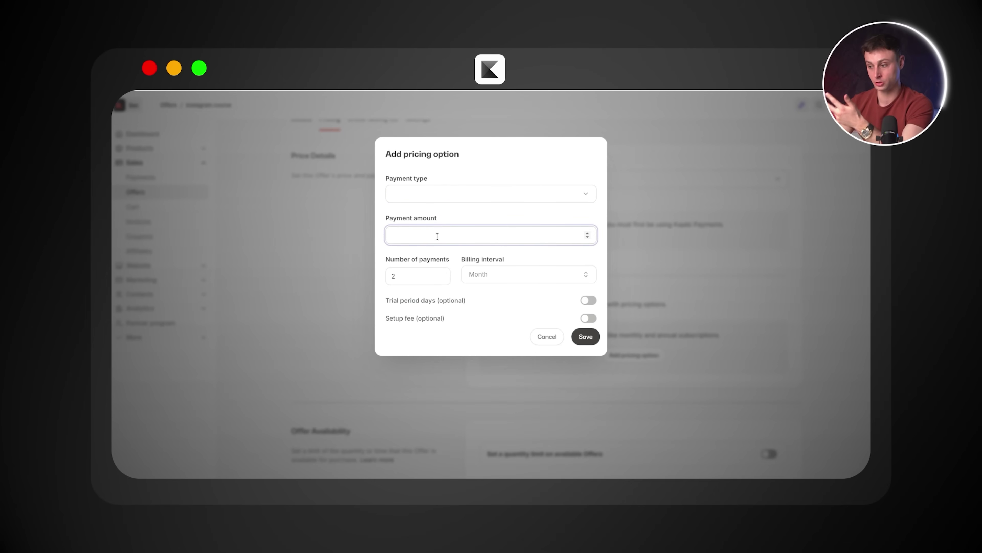
pyautogui.write('397')
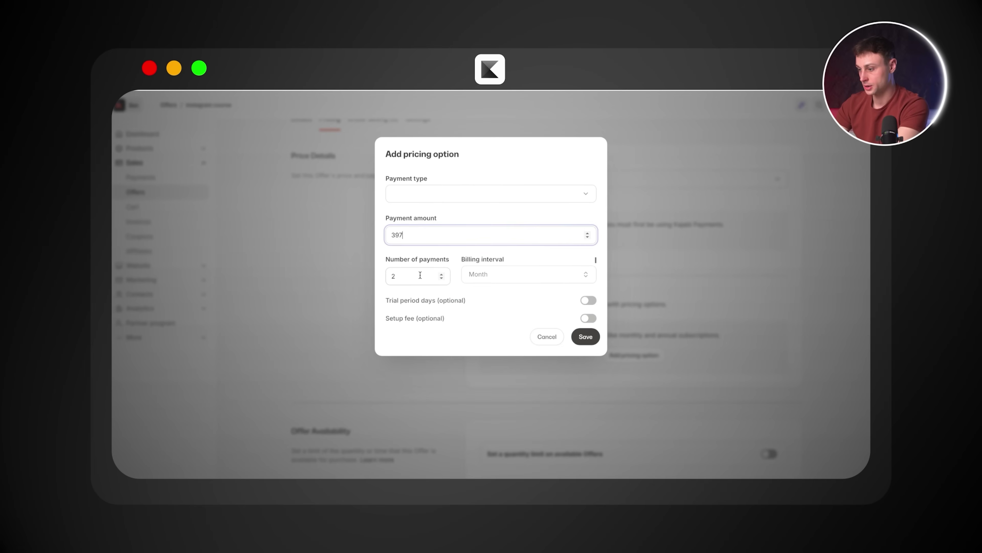
pyautogui.click(441, 273)
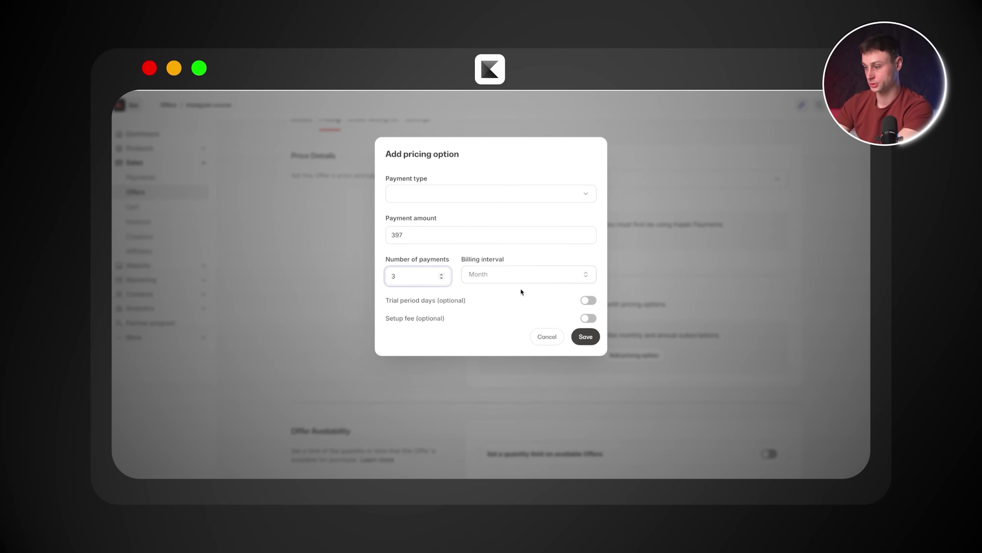
pyautogui.click(585, 336)
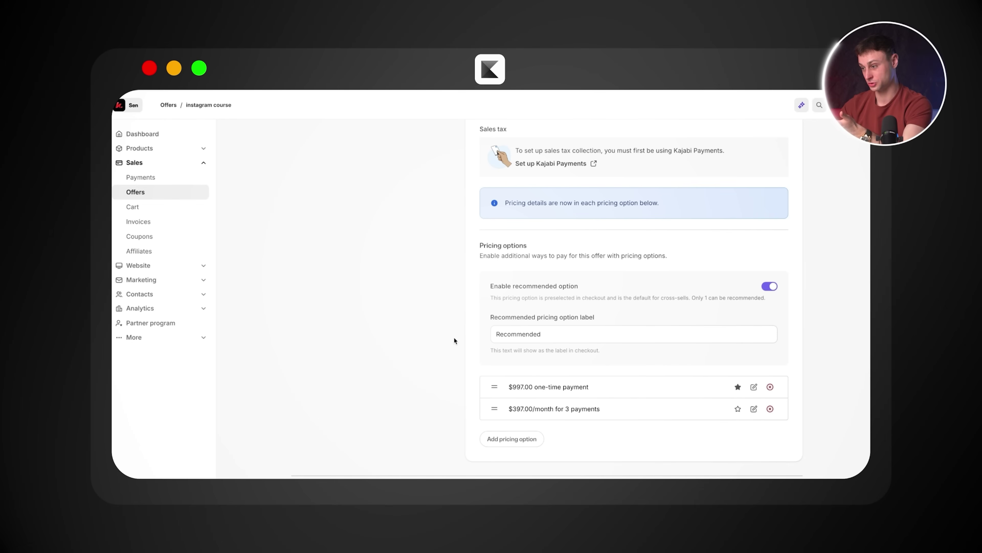
pyautogui.scroll(2, 454, 338)
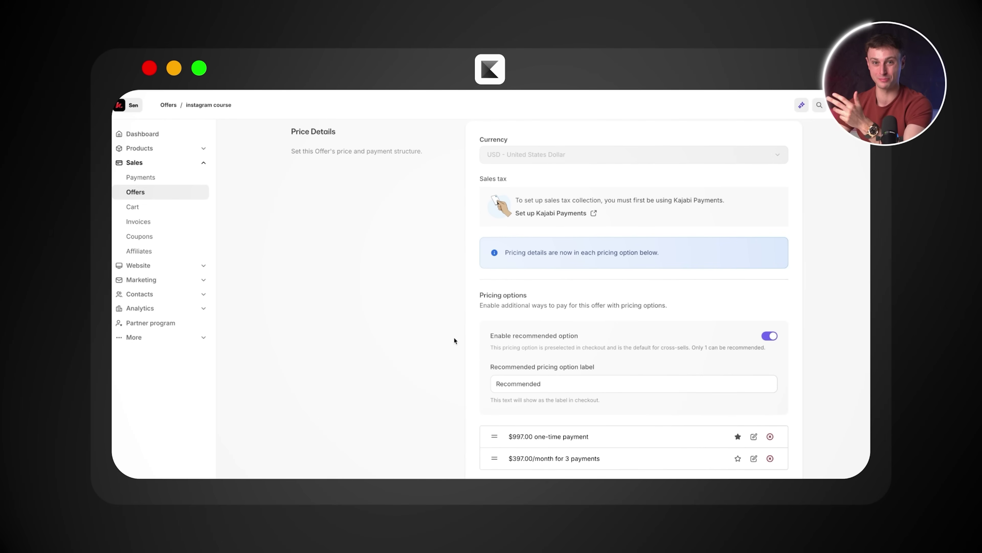
# Enable an order bump at checkout in the instagram course offer's cross-selling settings
pyautogui.scroll(1, 453, 340)
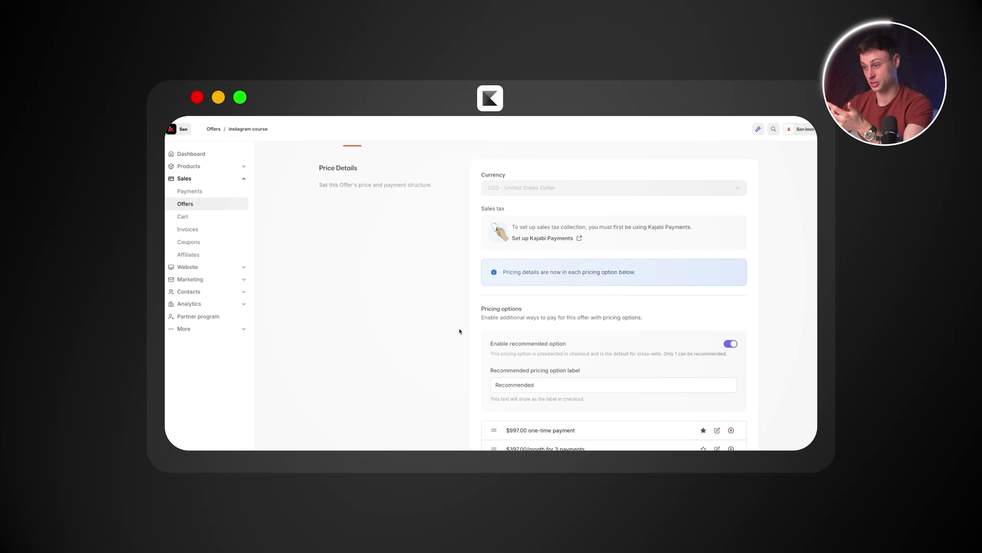
pyautogui.scroll(1, 459, 332)
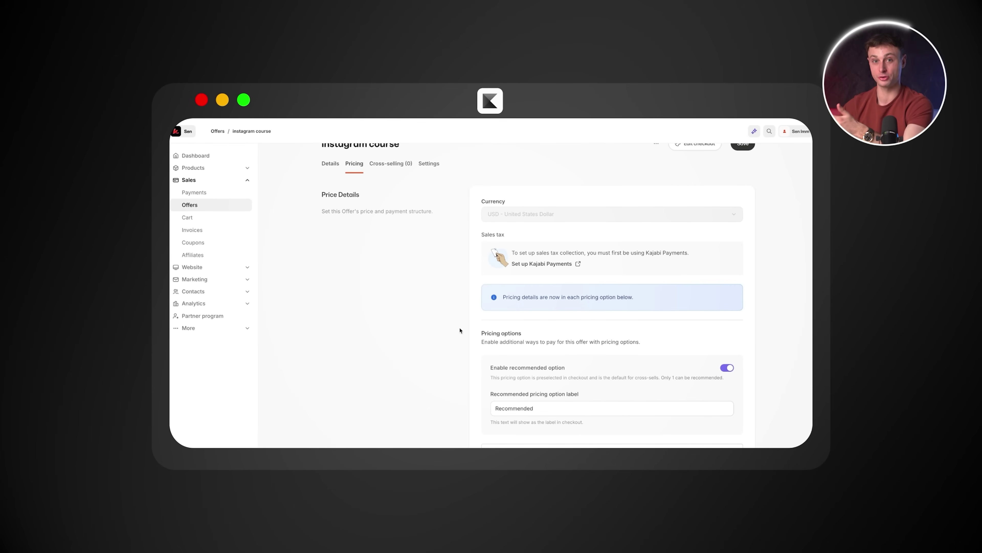
pyautogui.scroll(-1, 460, 330)
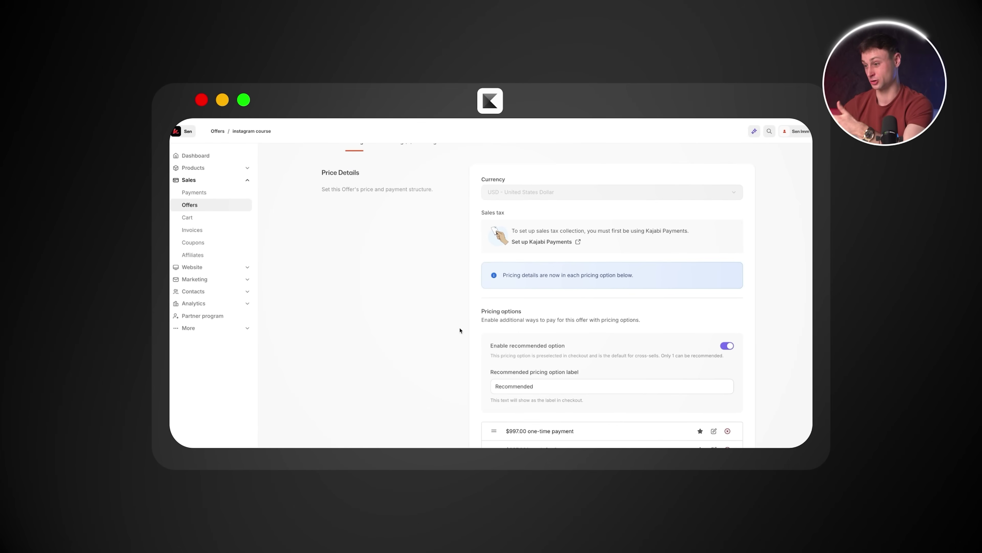
pyautogui.scroll(1, 460, 330)
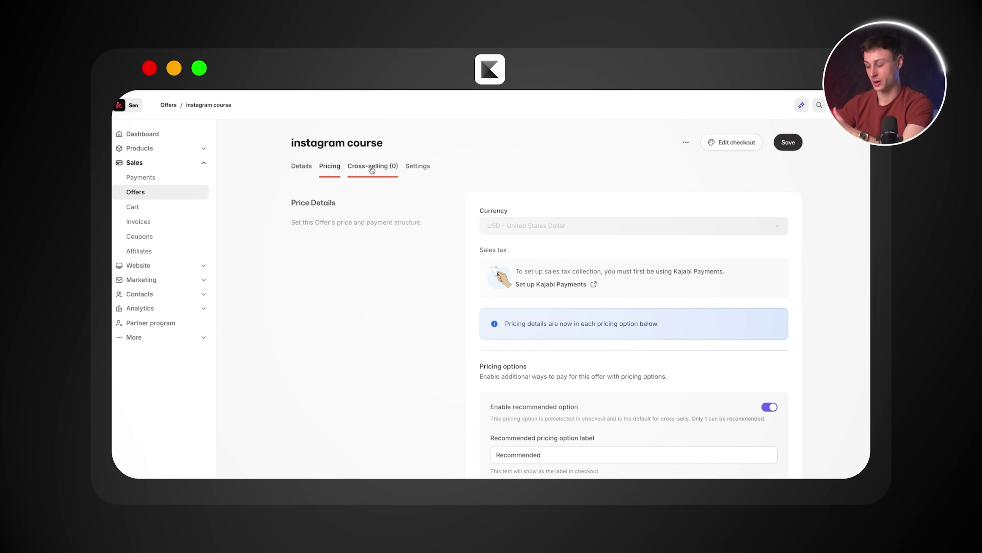
pyautogui.click(371, 167)
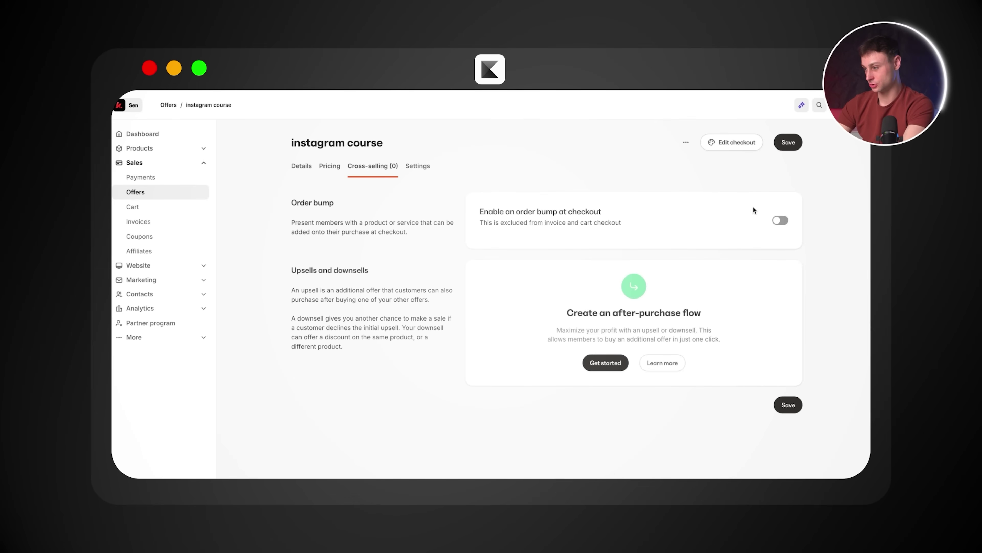
pyautogui.click(777, 220)
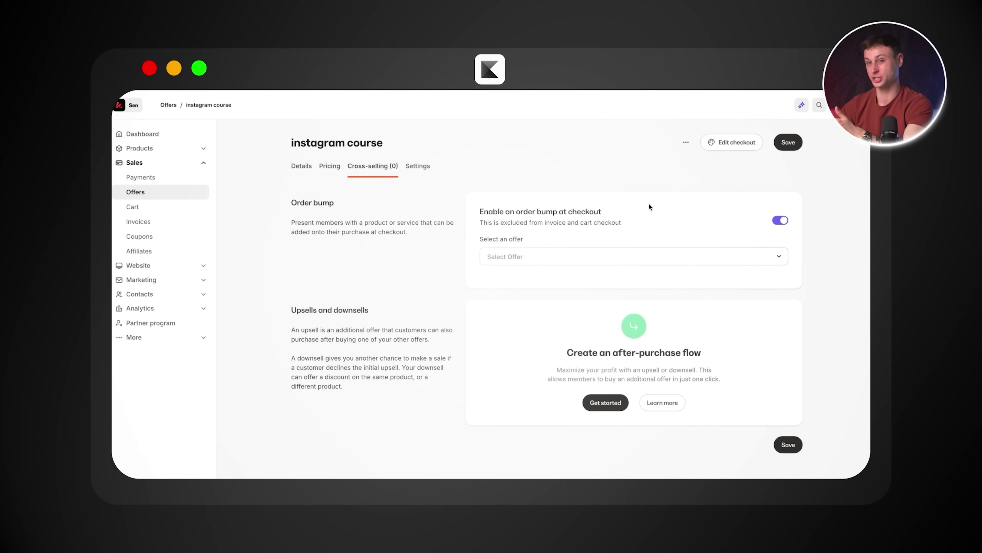
# Choose How To Make Money On YouTube as the order bump offer
pyautogui.click(558, 259)
pyautogui.scroll(-5, 541, 305)
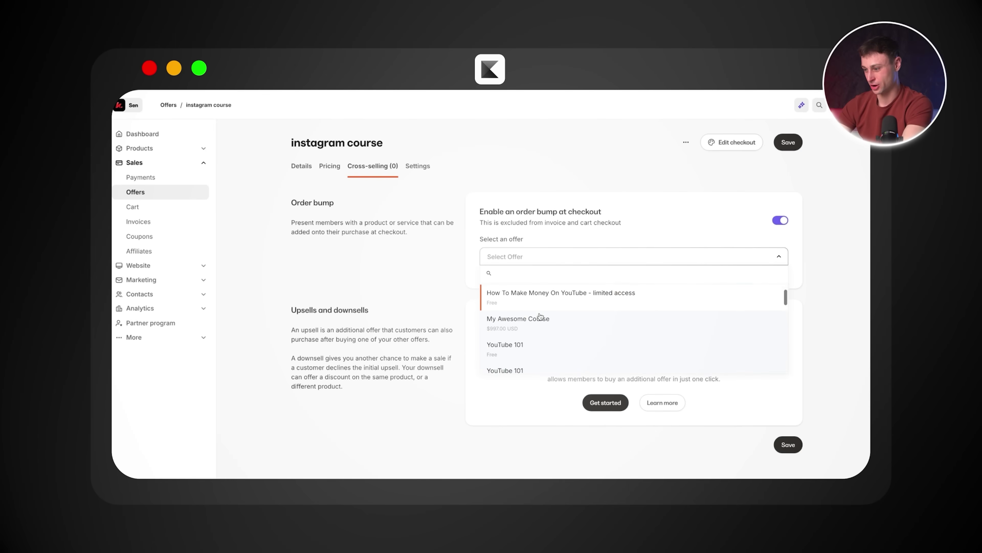
pyautogui.scroll(-3, 540, 316)
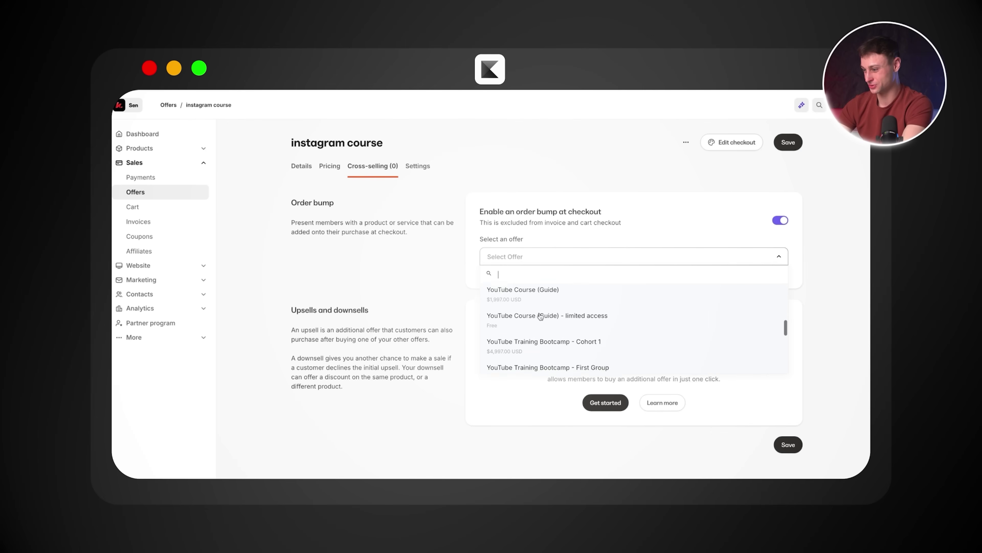
pyautogui.scroll(10, 540, 316)
pyautogui.scroll(-5, 541, 317)
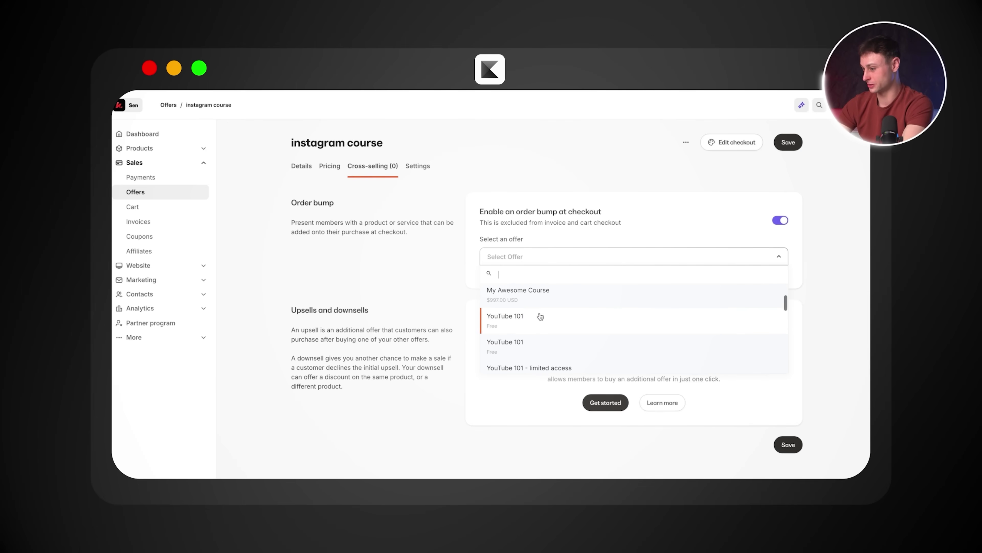
pyautogui.scroll(5, 540, 325)
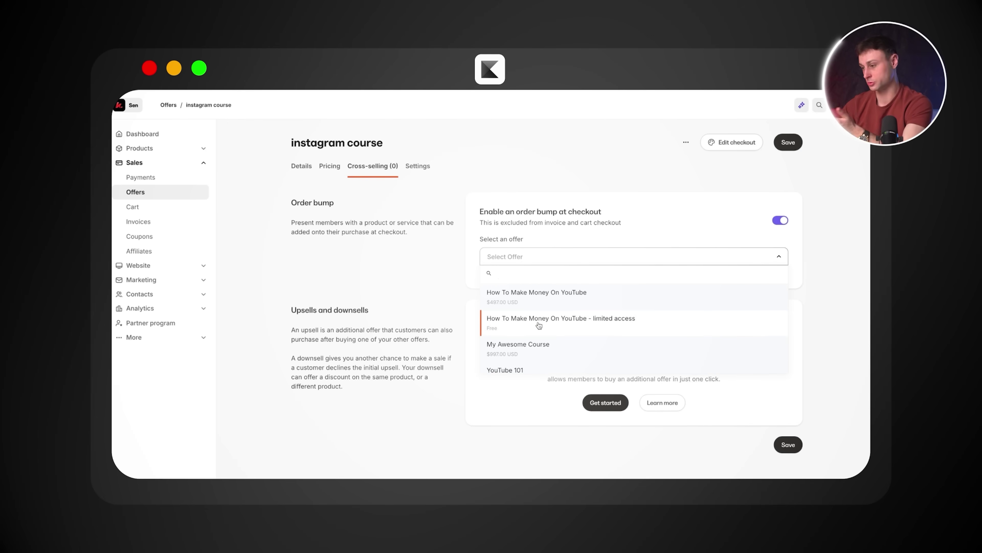
pyautogui.click(536, 296)
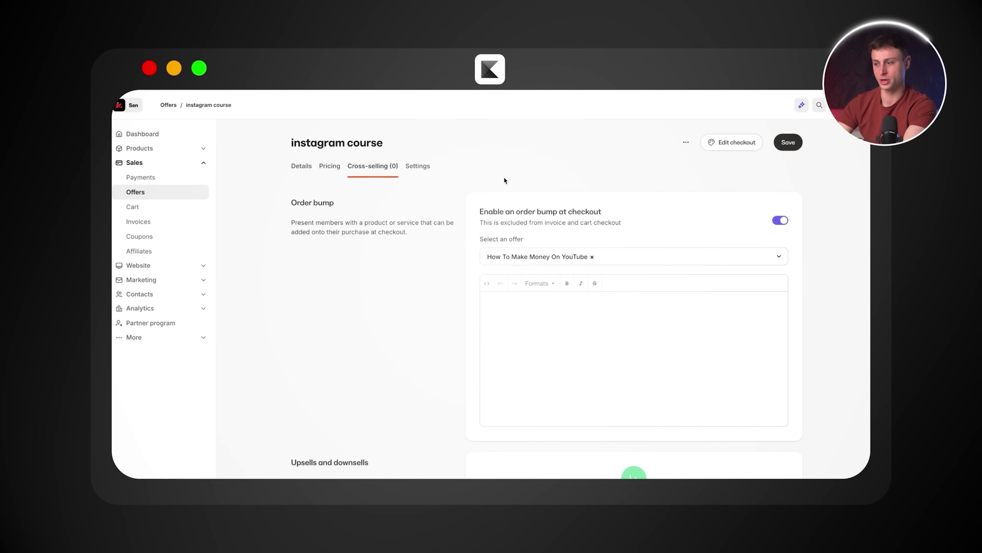
# Open the offer's checkout editor and review the pricing options, order bump and payment summary
pyautogui.click(310, 170)
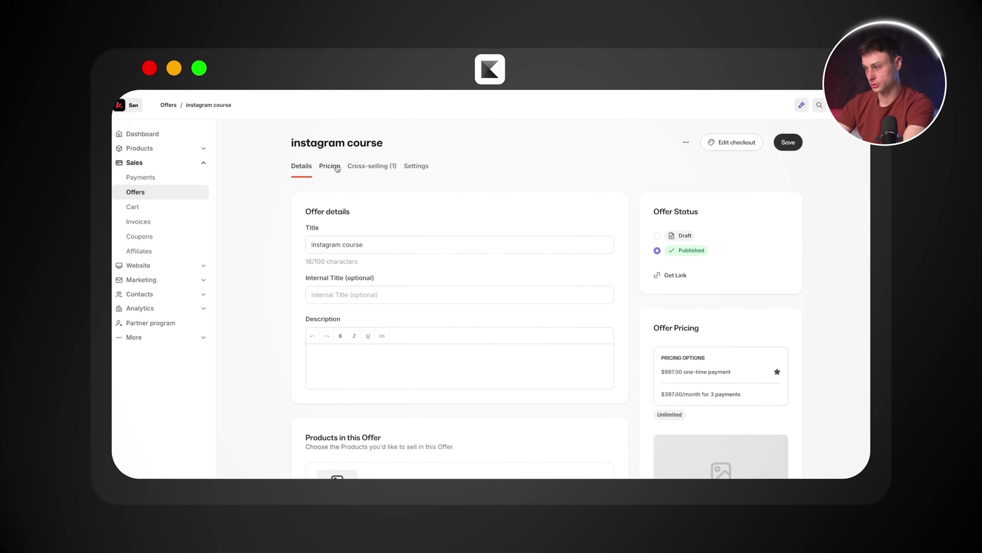
pyautogui.click(731, 142)
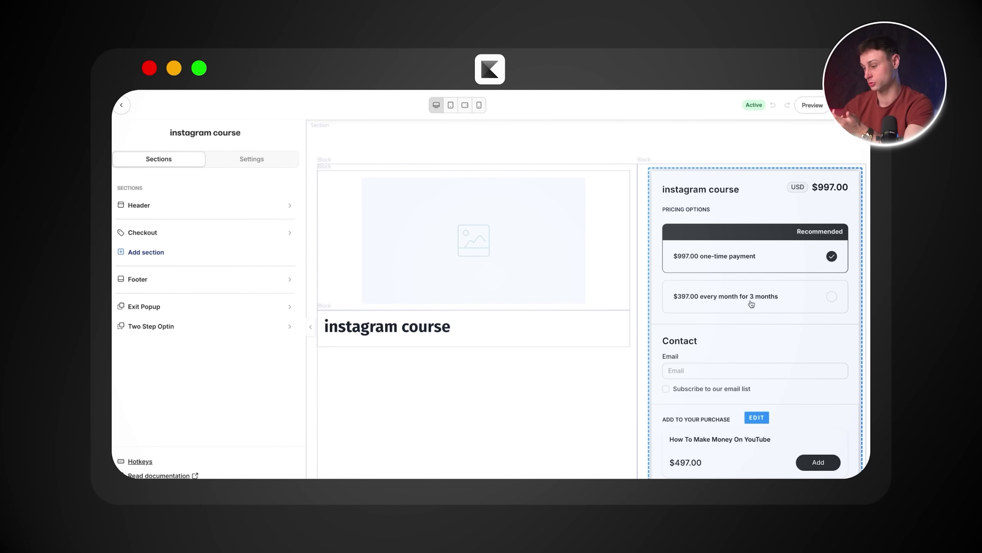
pyautogui.scroll(-4, 751, 304)
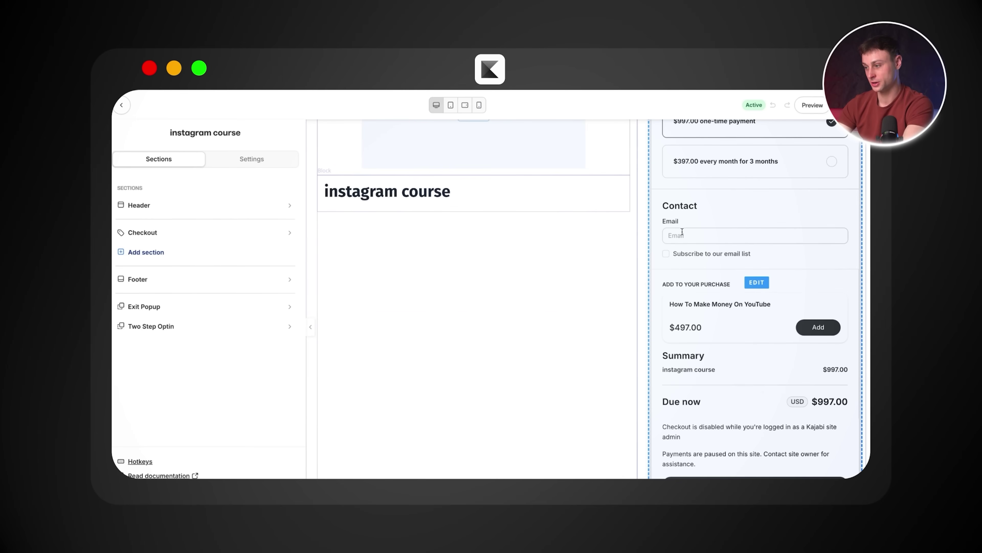
pyautogui.scroll(-1, 701, 280)
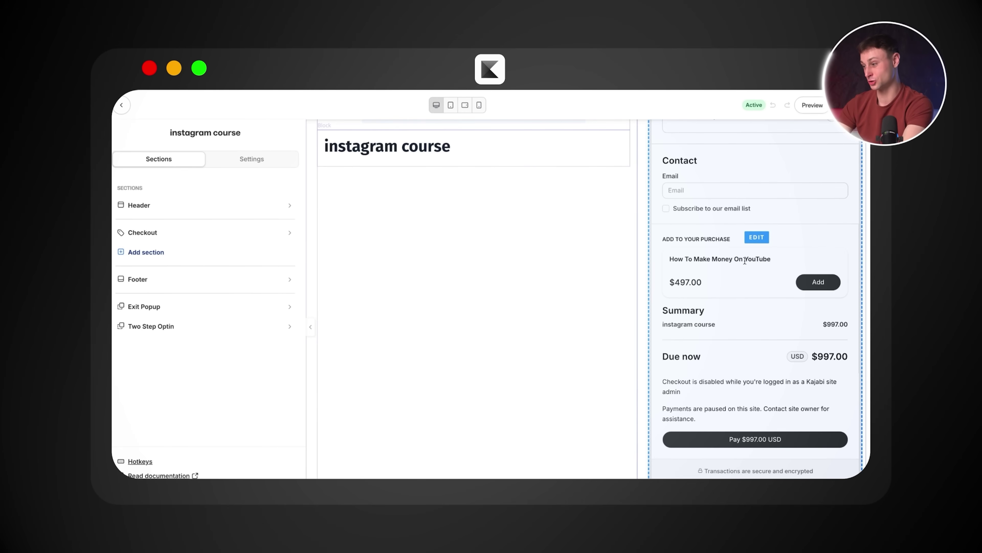
pyautogui.scroll(2, 719, 272)
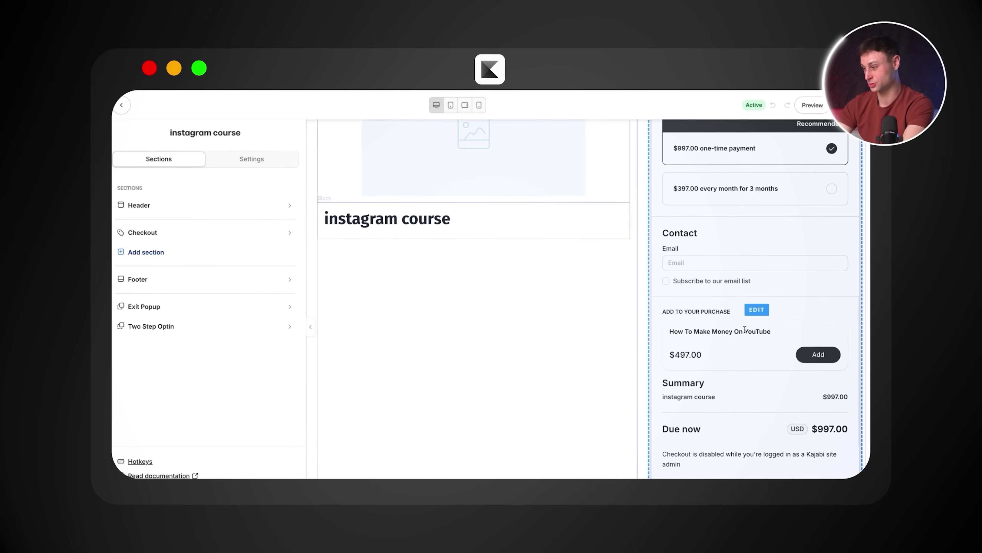
pyautogui.scroll(1, 726, 352)
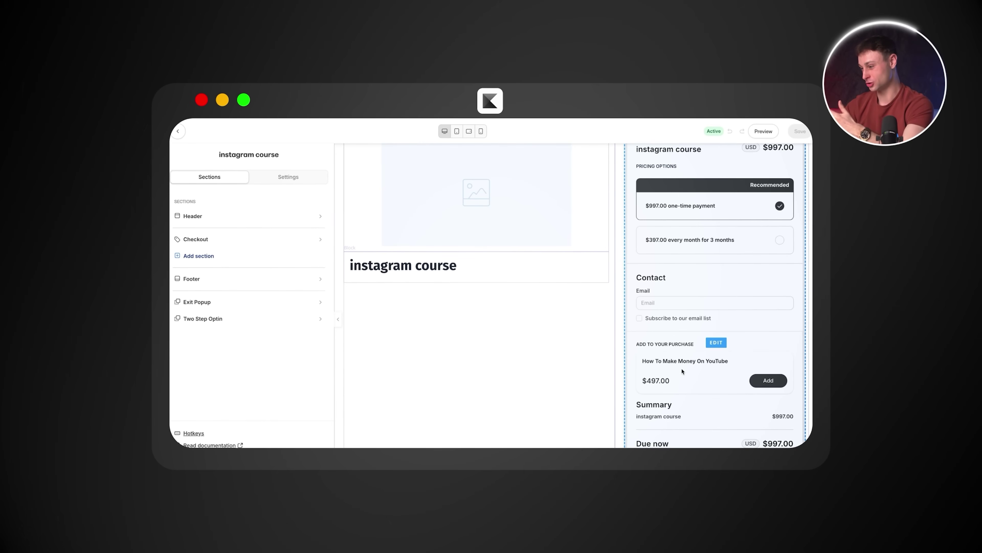
pyautogui.scroll(1, 520, 361)
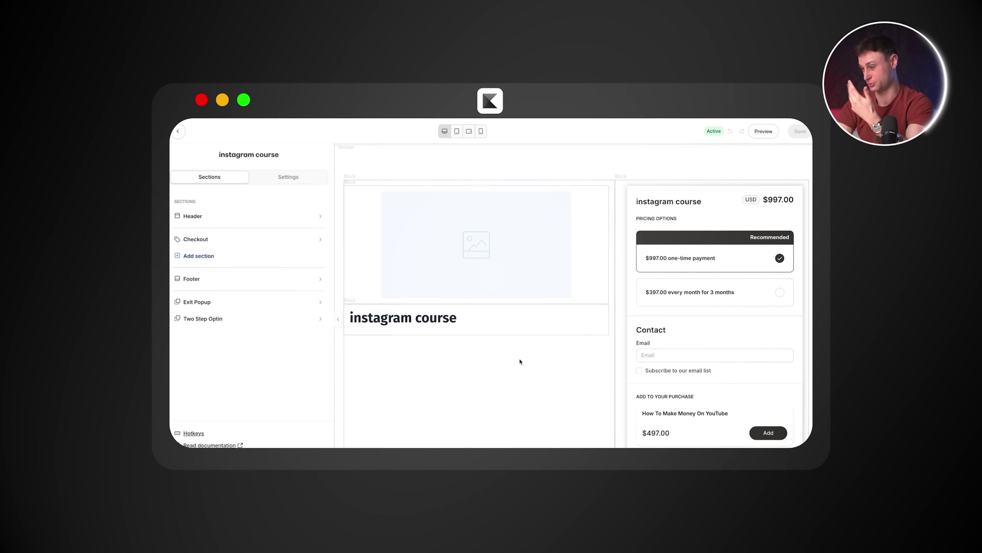
# Fill the checkout page's image block with the recent tropical beach image and return to the offer details
pyautogui.click(288, 176)
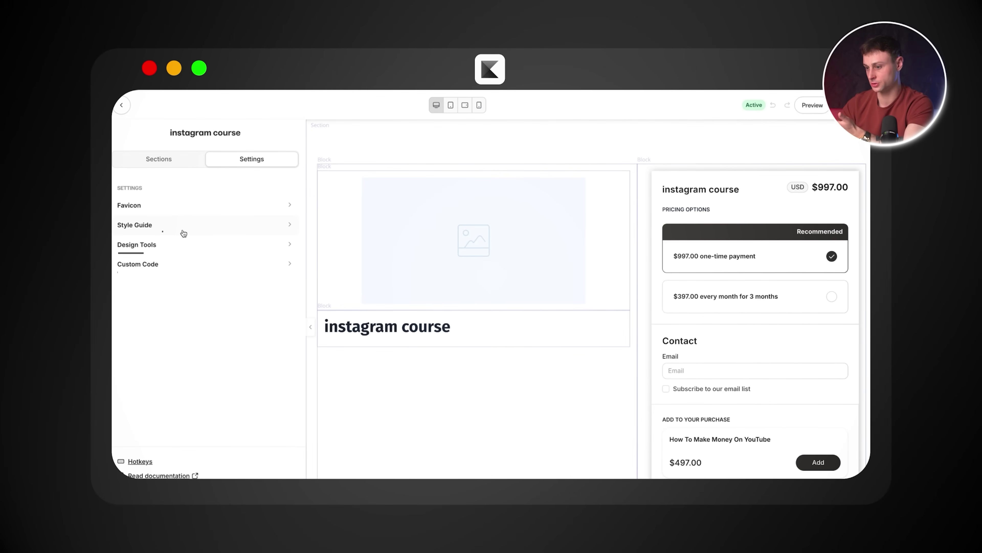
pyautogui.click(160, 160)
pyautogui.click(245, 211)
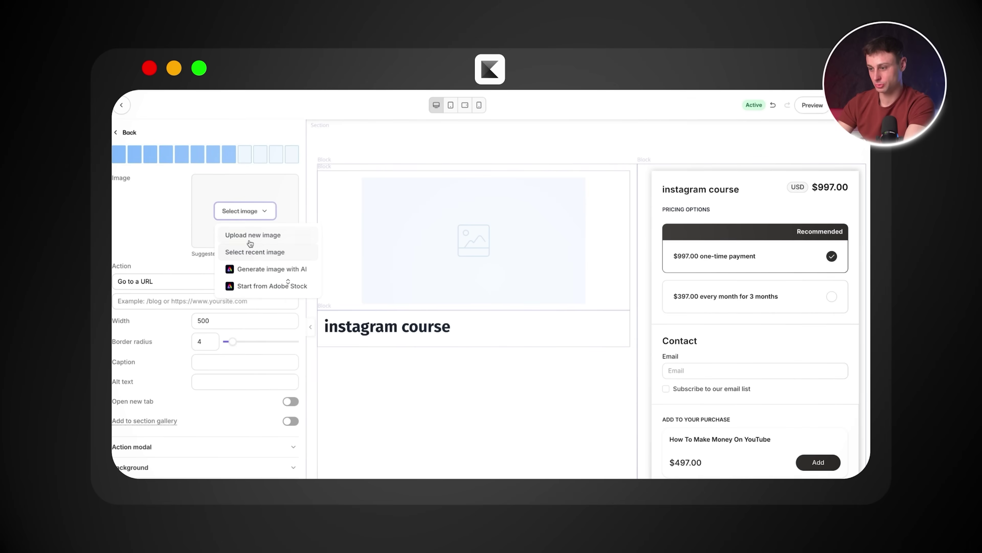
pyautogui.click(263, 252)
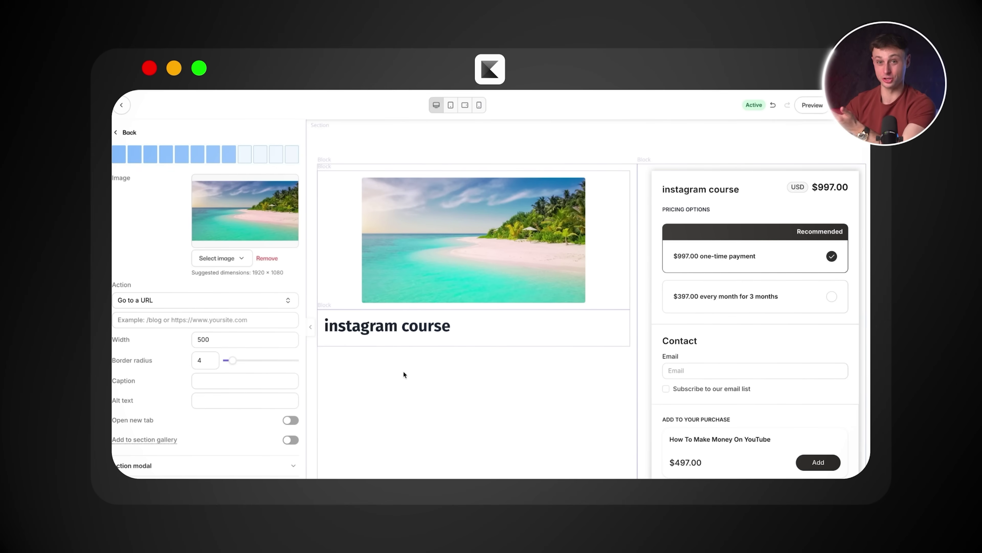
pyautogui.click(125, 136)
pyautogui.press('Escape')
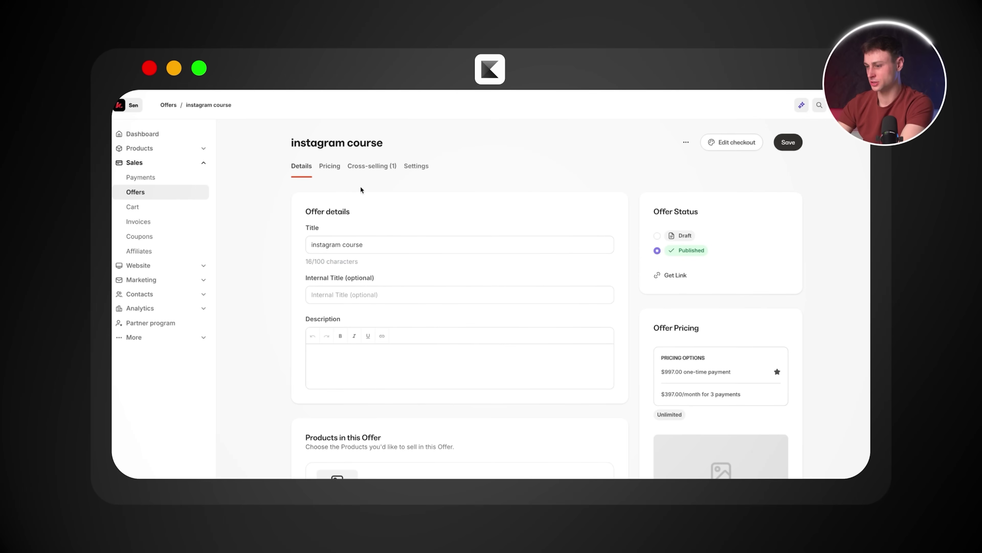
# Review the Offers list and the Cart page's button styling, payment providers and customer fields
pyautogui.click(136, 192)
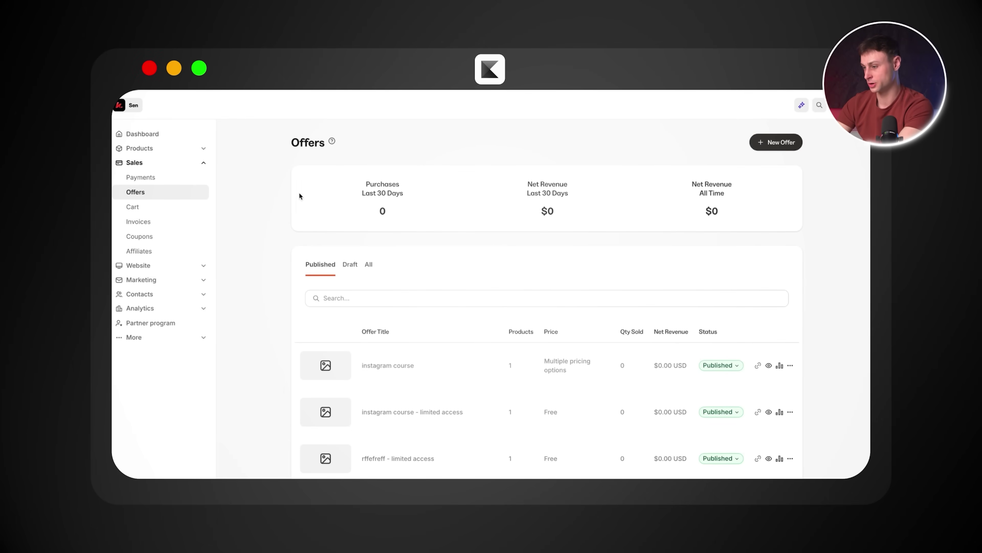
pyautogui.click(141, 177)
pyautogui.scroll(-3, 348, 217)
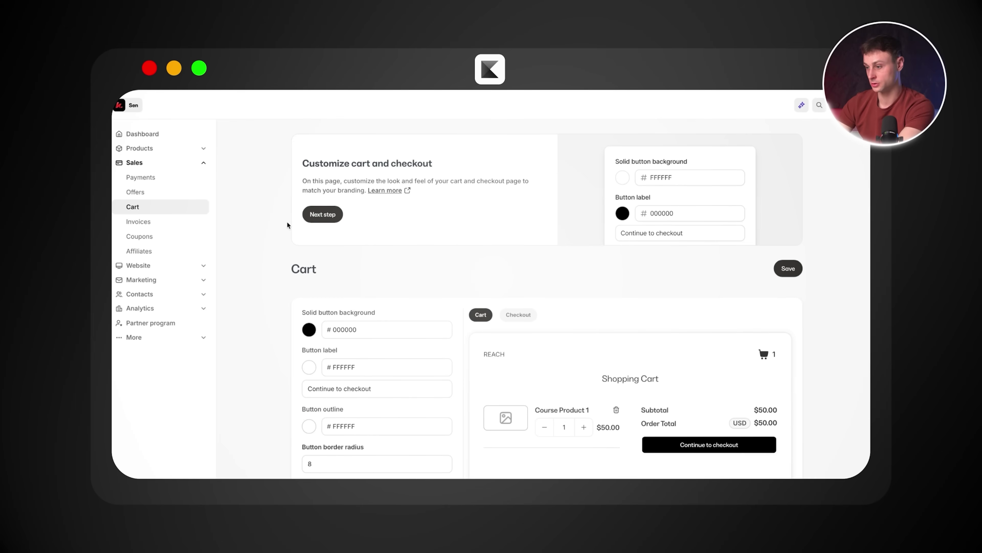
pyautogui.scroll(-3, 470, 257)
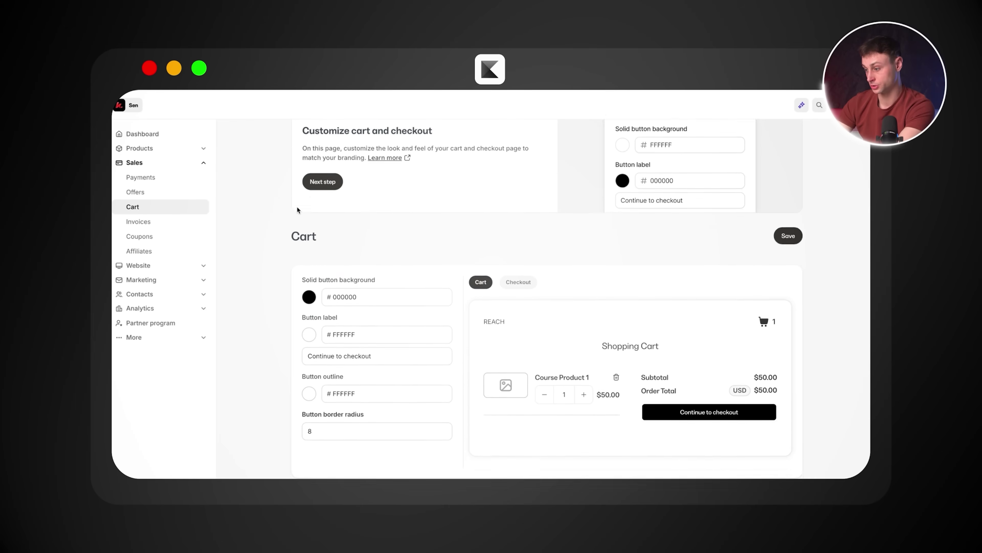
pyautogui.scroll(-3, 464, 306)
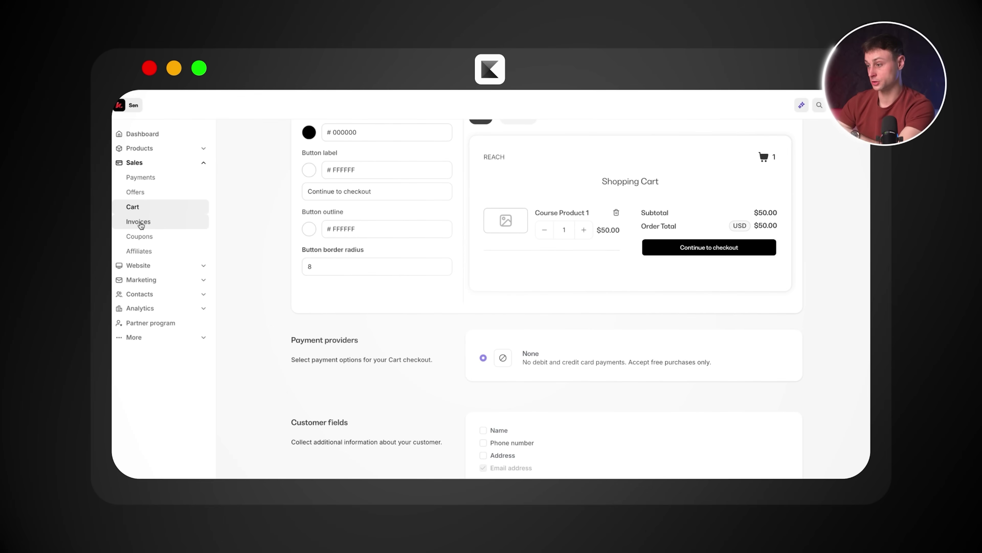
# Look through the Invoices, Coupons and Affiliates pages of the sales area
pyautogui.click(139, 225)
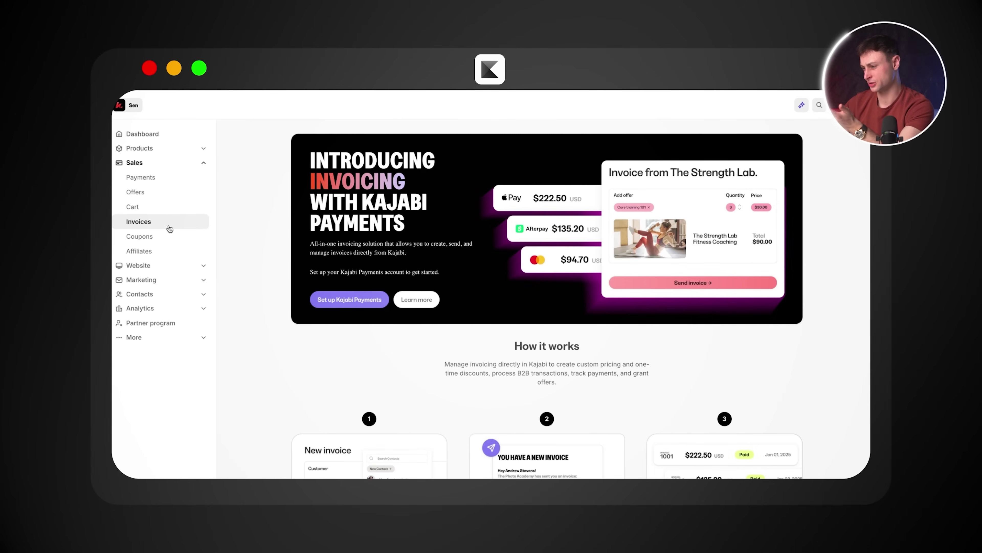
pyautogui.scroll(-3, 268, 252)
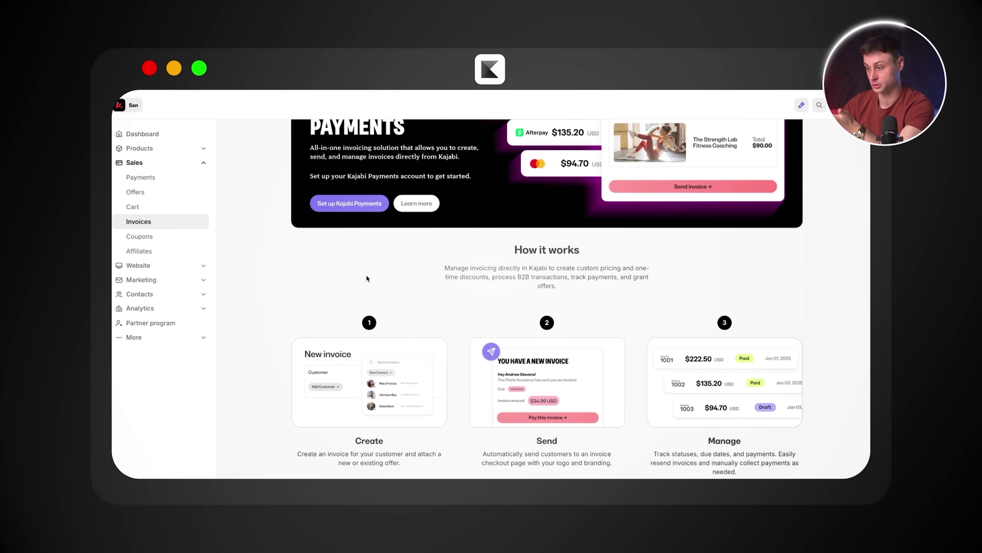
pyautogui.click(167, 235)
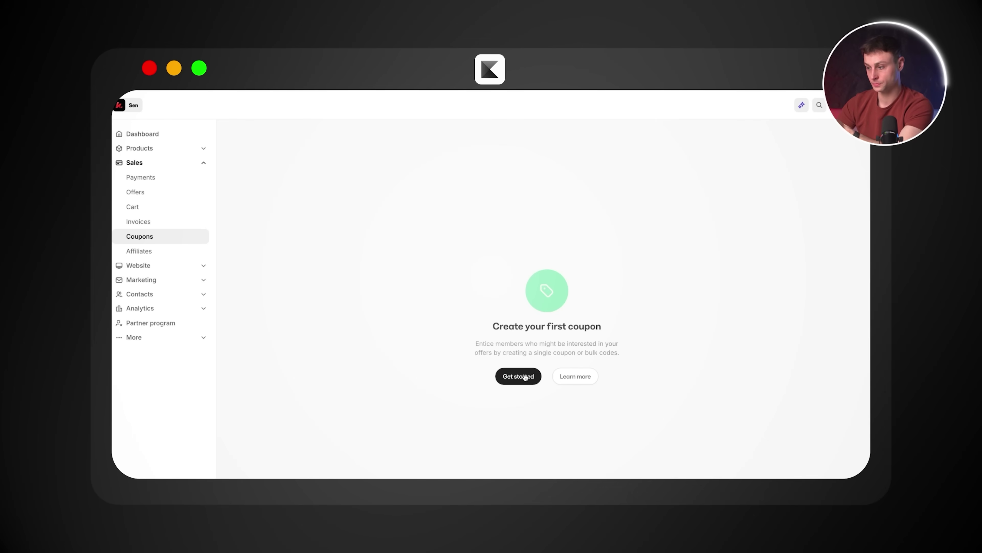
pyautogui.click(162, 252)
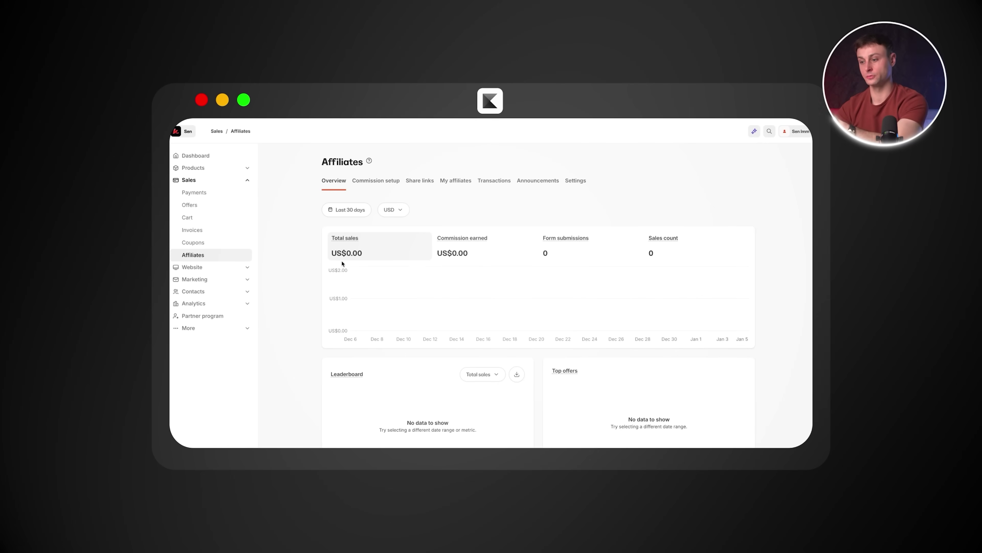
# Open the instagram course Presale Landing Page from the website's landing pages and select its headline text block
pyautogui.click(220, 181)
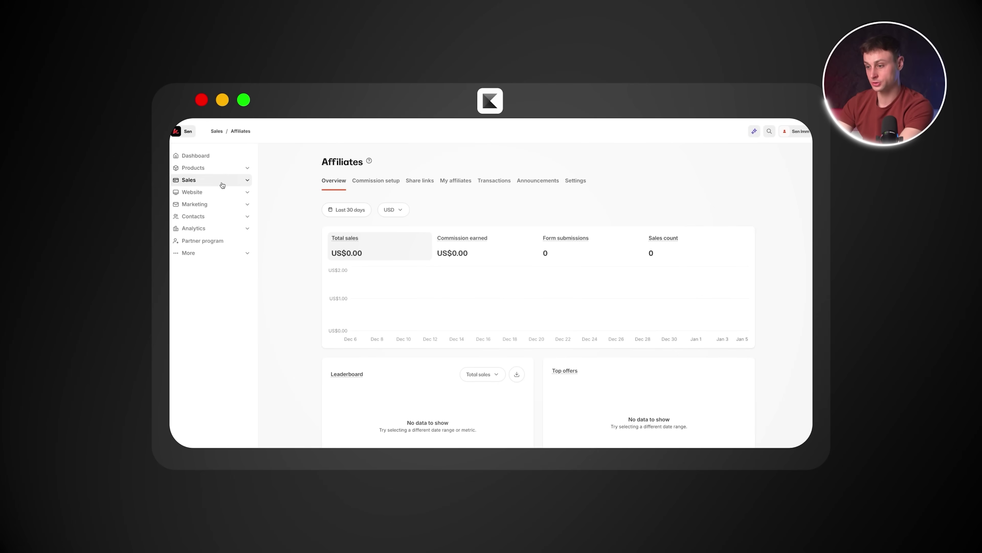
pyautogui.click(238, 170)
pyautogui.click(238, 170)
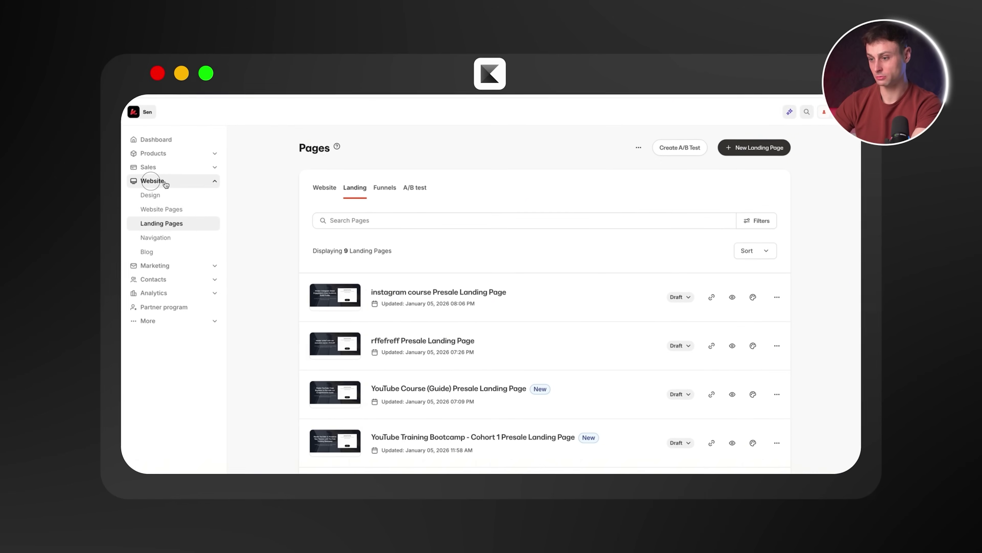
pyautogui.click(155, 222)
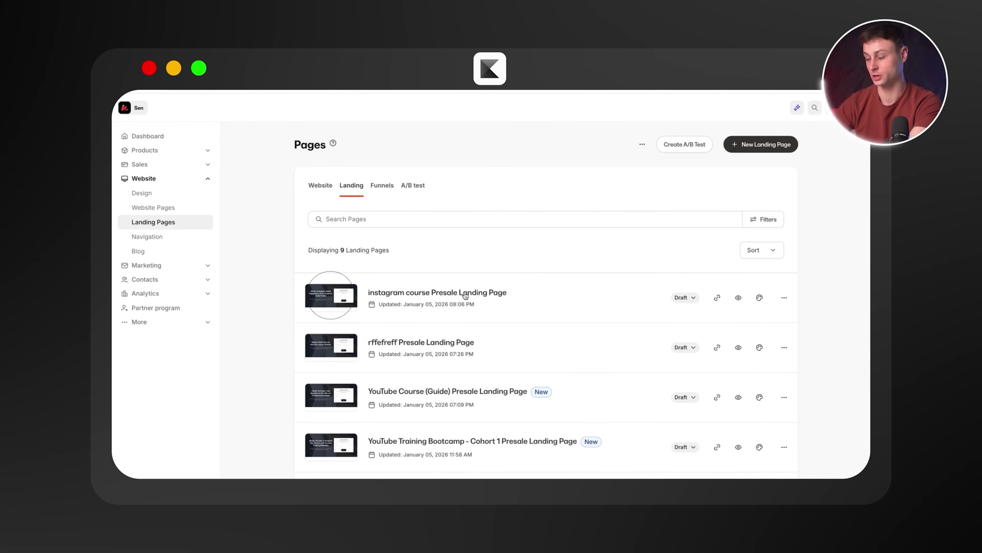
pyautogui.click(460, 293)
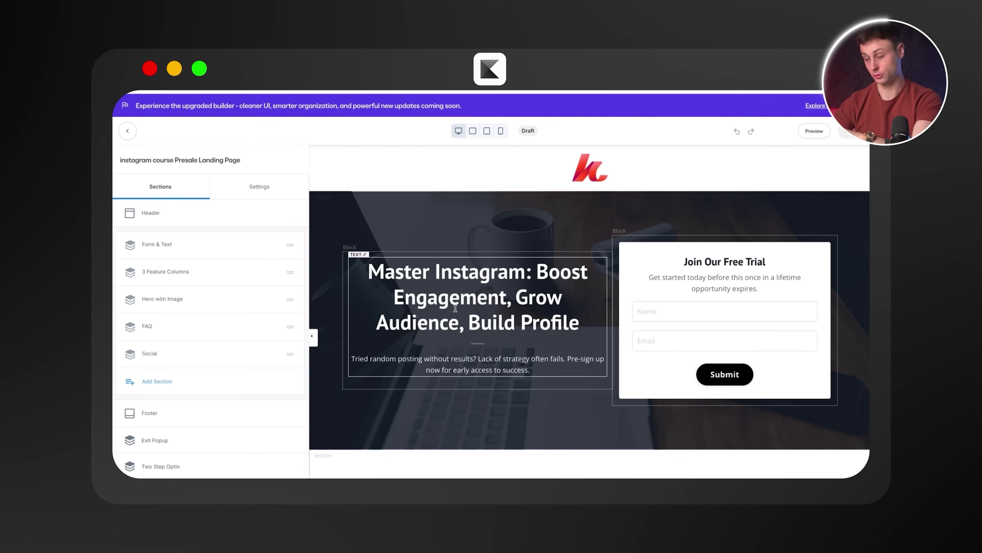
pyautogui.click(456, 308)
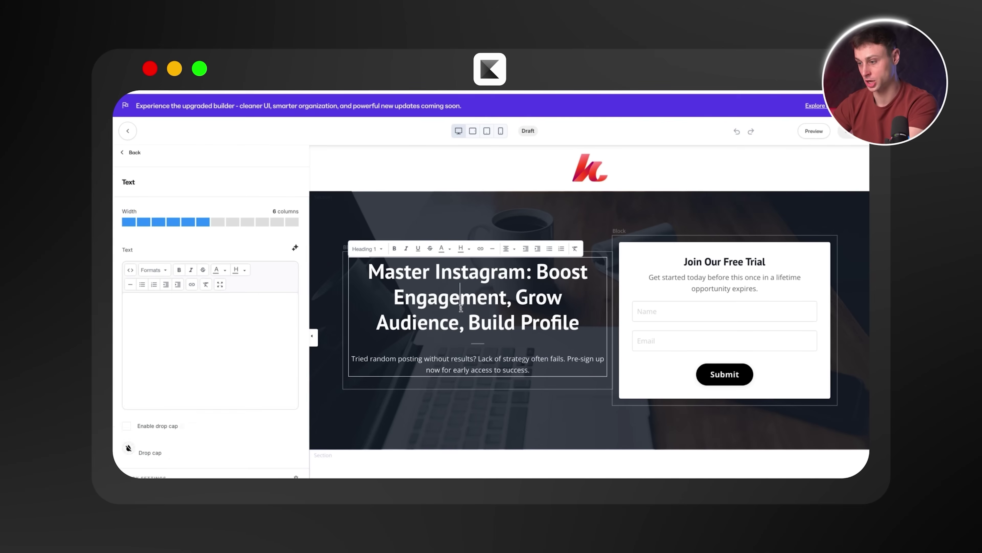
pyautogui.click(486, 297)
pyautogui.press('BackSpace')
pyautogui.press('BackSpace')
pyautogui.press('BackSpace')
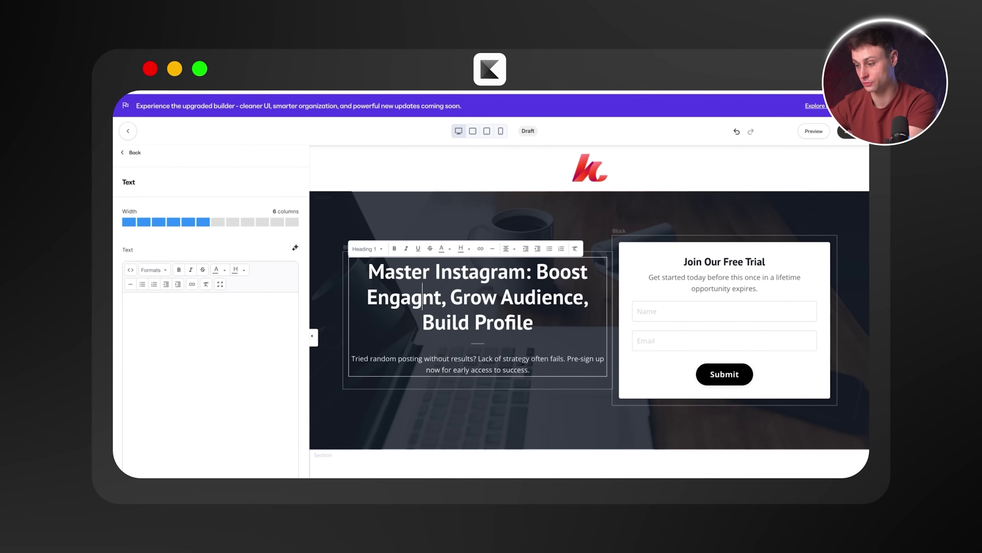
pyautogui.hotkey('ctrl', 'z')
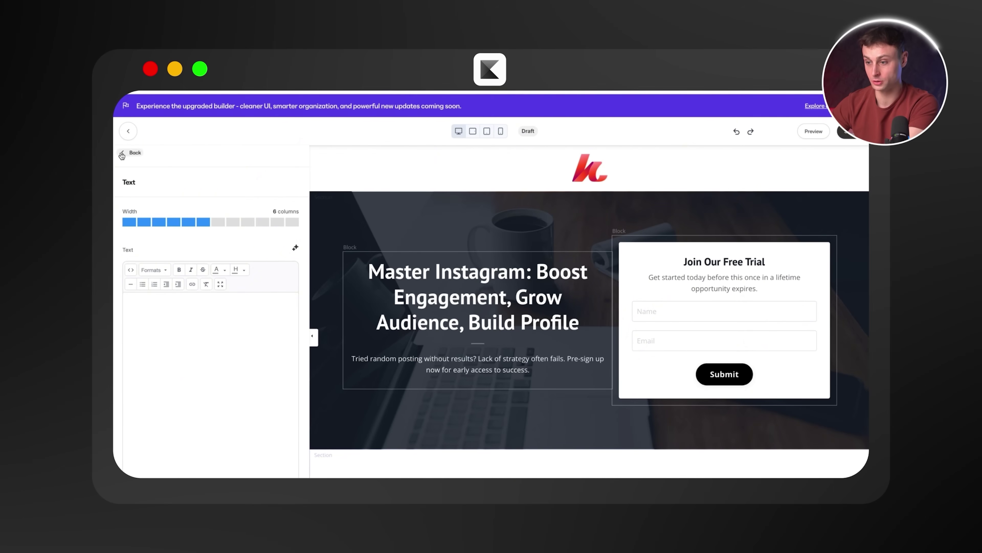
# Add a Countdown block to the Form & Text section of the landing page
pyautogui.click(133, 153)
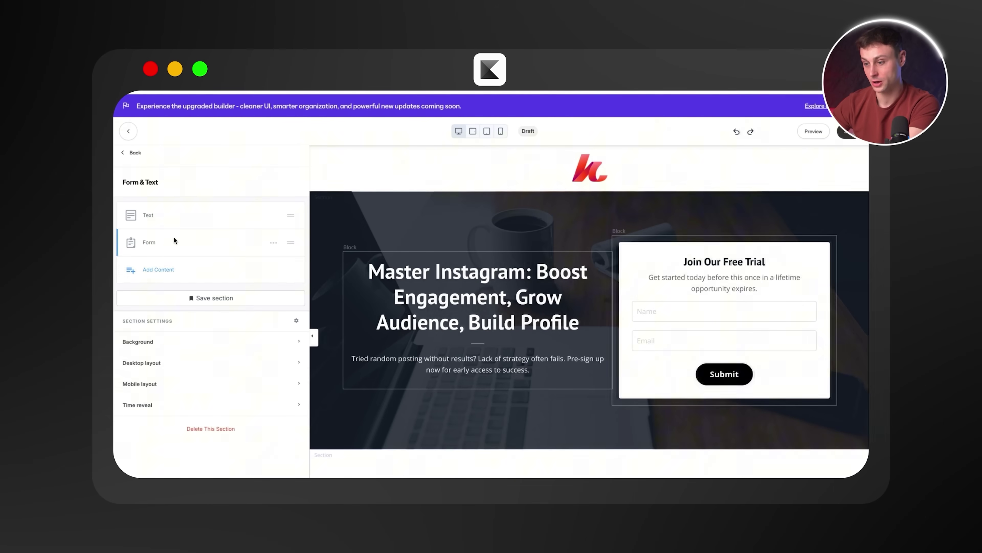
pyautogui.click(160, 269)
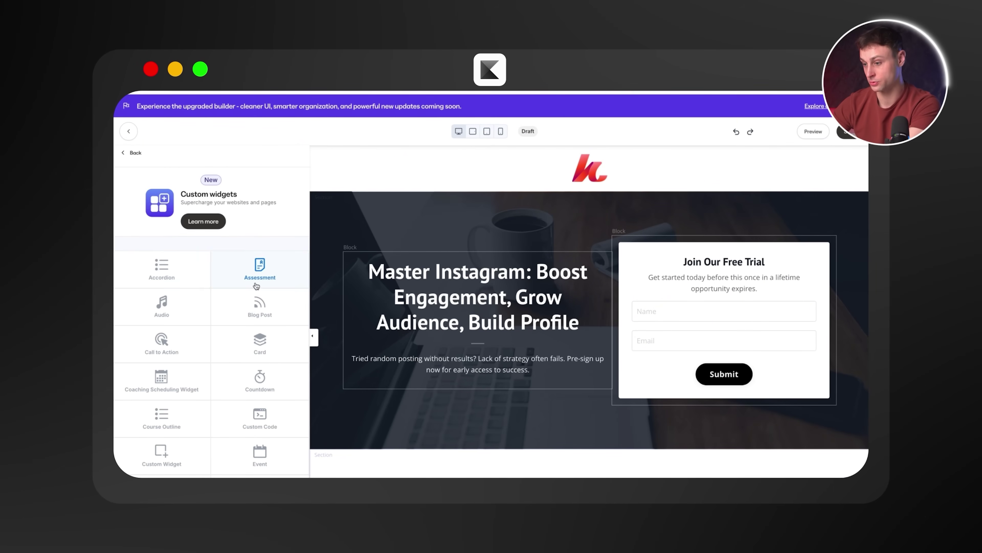
pyautogui.scroll(-3, 278, 313)
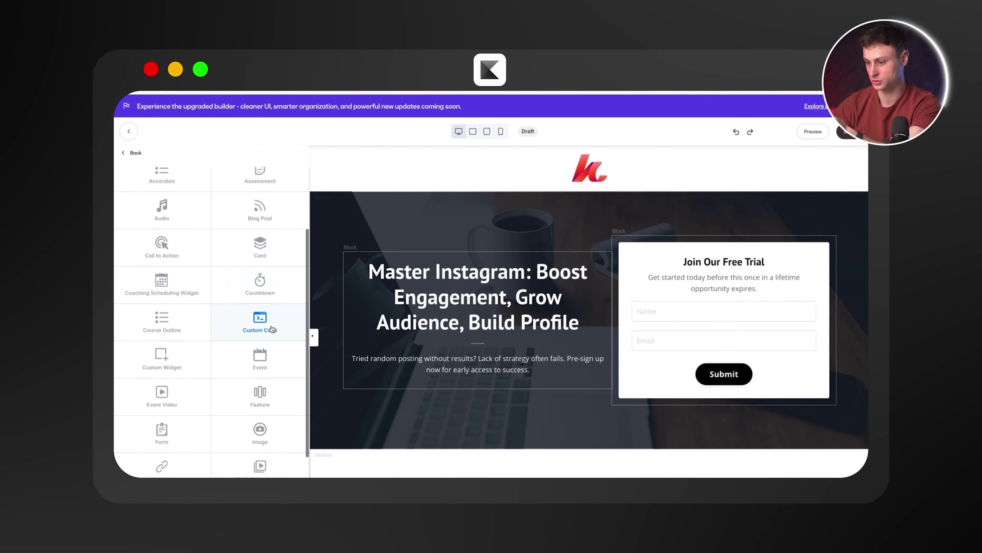
pyautogui.click(187, 282)
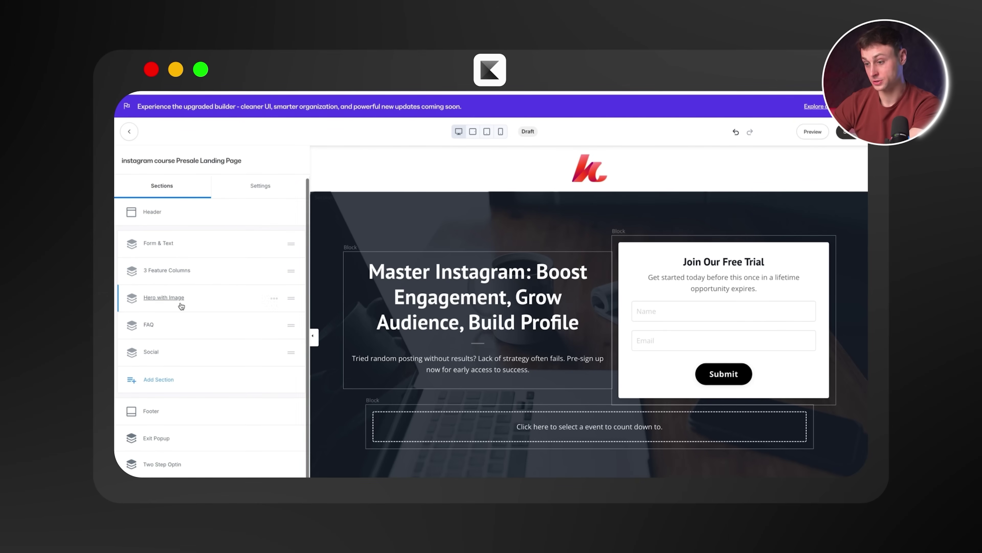
# Preview the Call to Action and Hero Countdown sections on the landing page and undo the added Countdown block
pyautogui.click(153, 380)
pyautogui.scroll(-2, 188, 332)
pyautogui.scroll(-4, 208, 327)
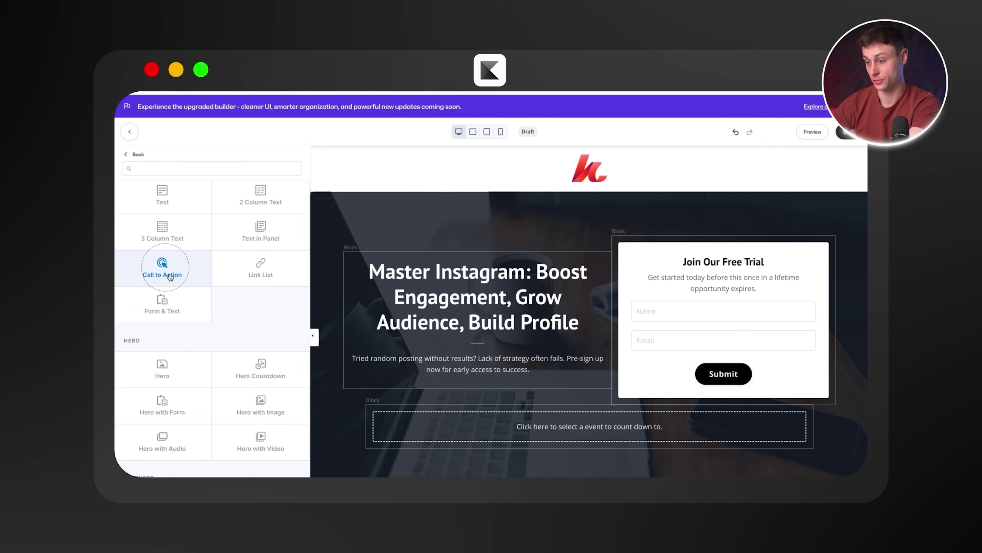
pyautogui.click(162, 263)
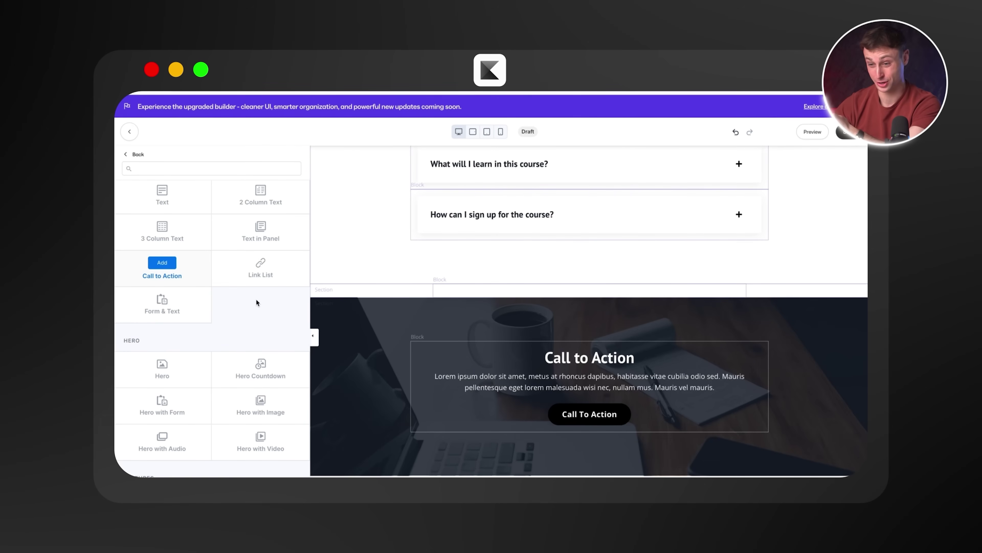
pyautogui.scroll(-5, 256, 303)
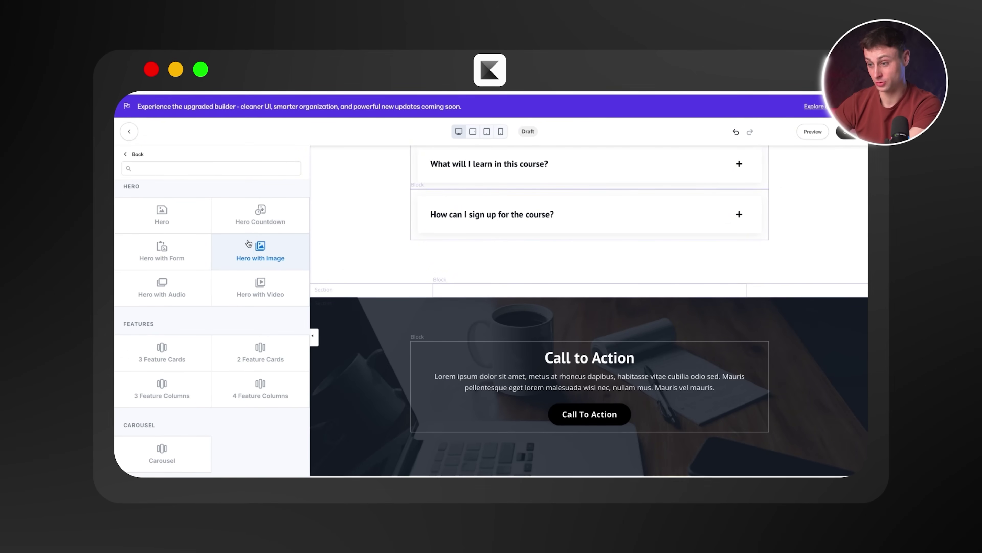
pyautogui.click(253, 223)
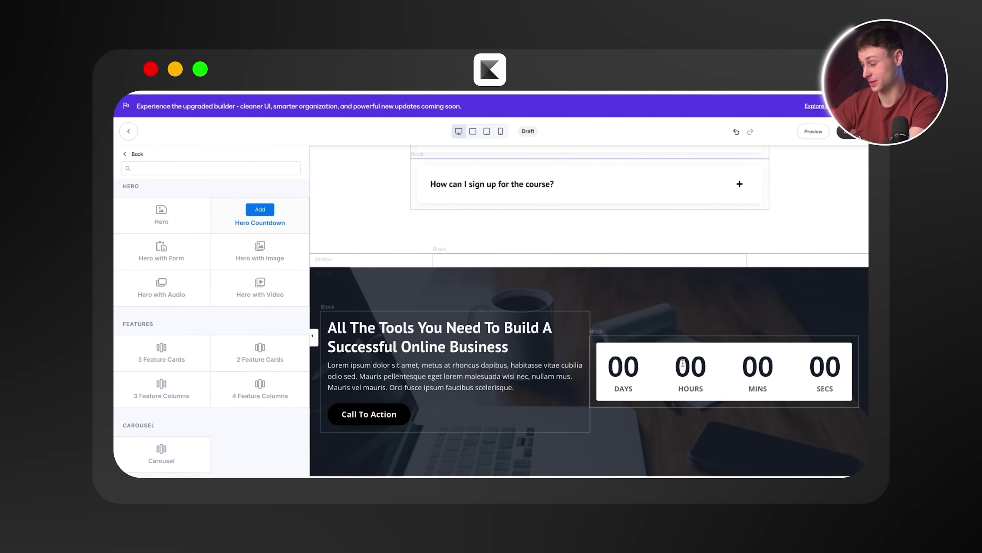
pyautogui.scroll(-10, 195, 294)
pyautogui.press('super+z')
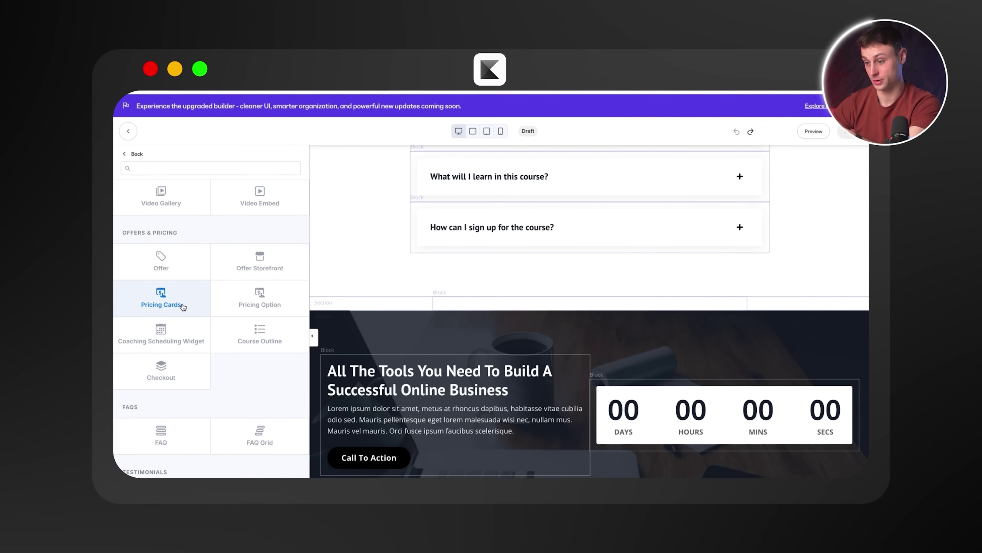
# Preview the Pricing Cards section, look over the remaining section types and return to the landing pages list
pyautogui.click(162, 292)
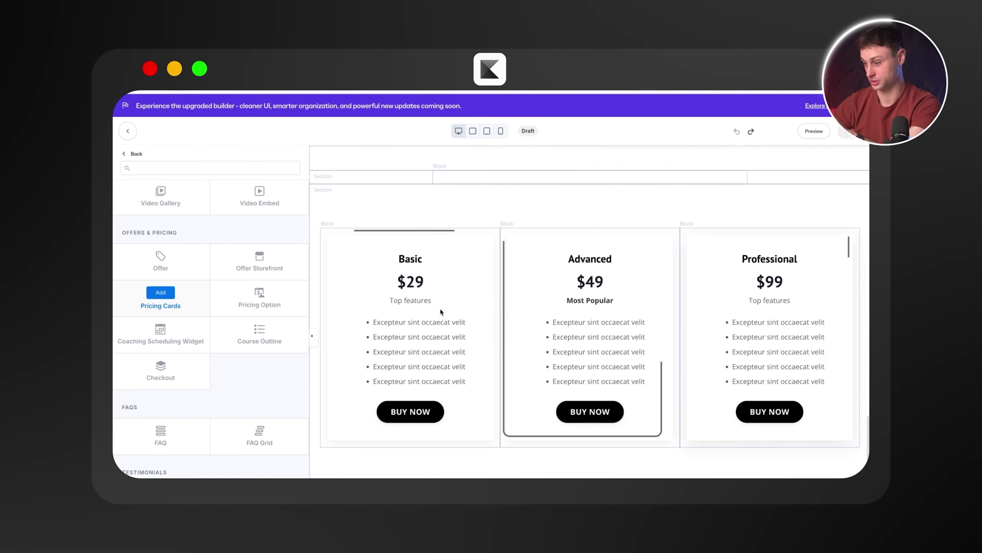
pyautogui.scroll(-4, 224, 328)
pyautogui.scroll(-2, 224, 327)
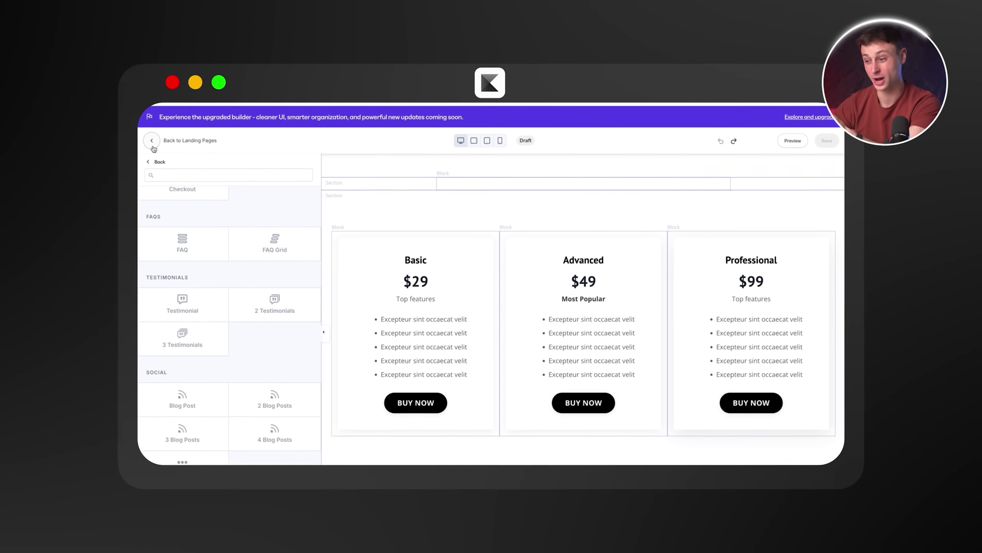
pyautogui.click(153, 145)
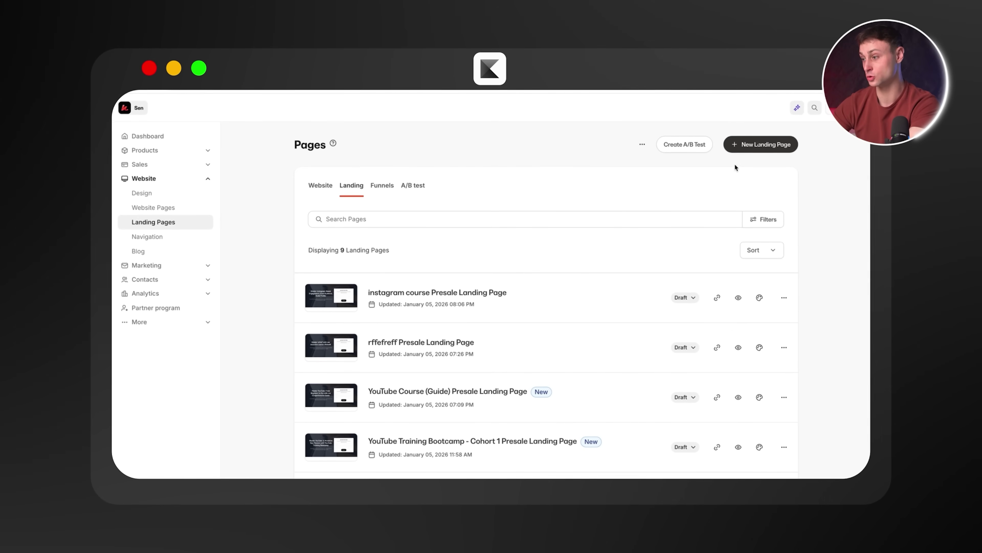
# Start a new landing page and browse the full set of Sales templates
pyautogui.click(753, 145)
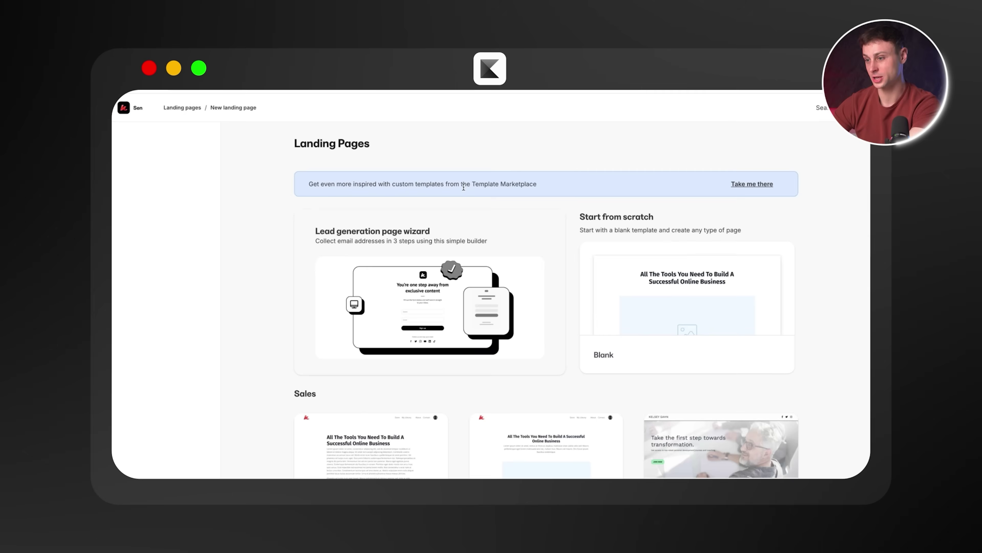
pyautogui.scroll(-4, 489, 239)
pyautogui.scroll(-1, 485, 237)
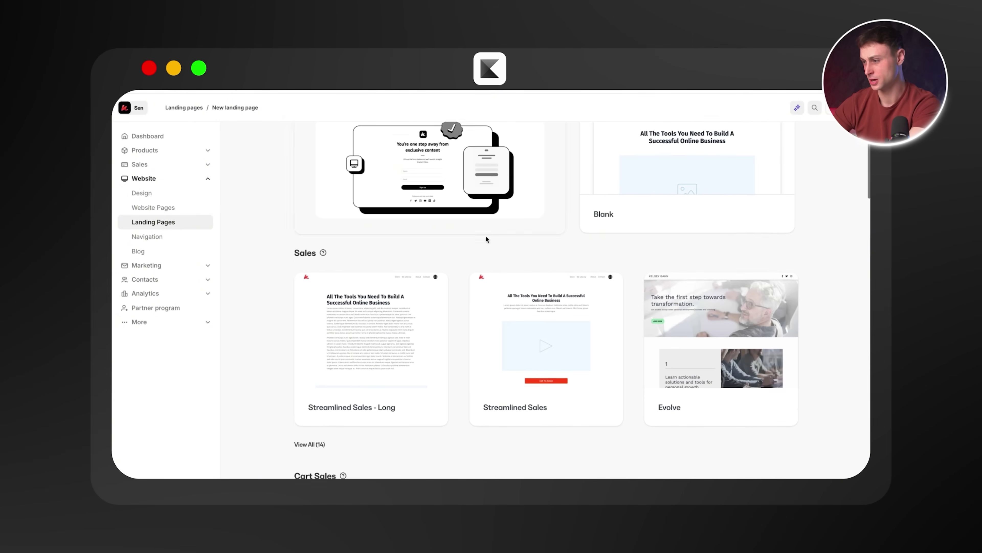
pyautogui.scroll(4, 485, 236)
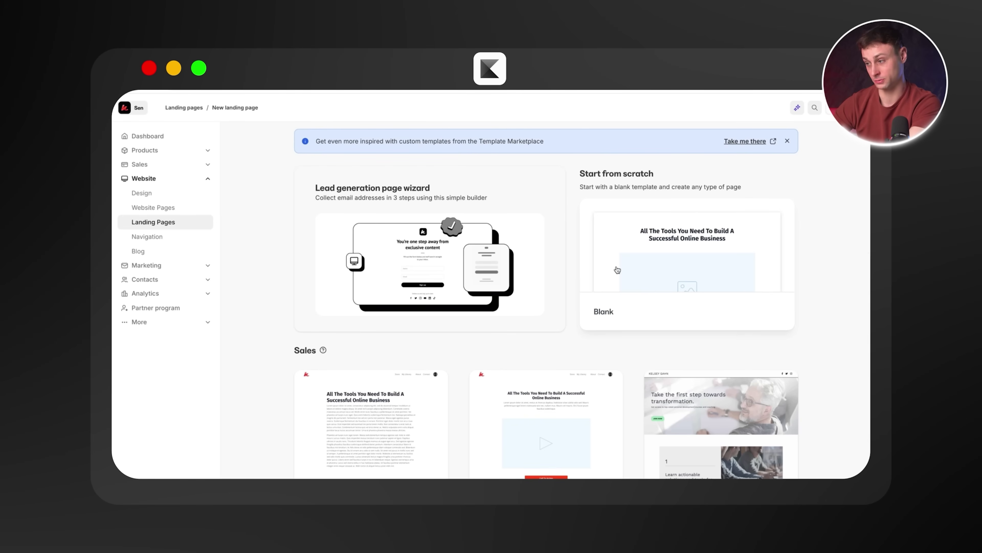
pyautogui.scroll(-3, 511, 249)
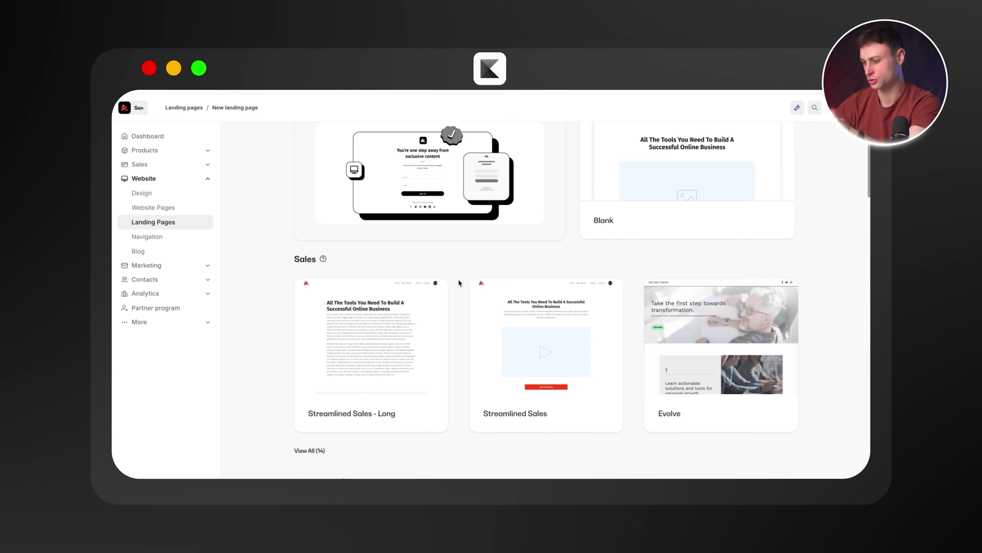
pyautogui.scroll(-2, 458, 279)
pyautogui.click(311, 391)
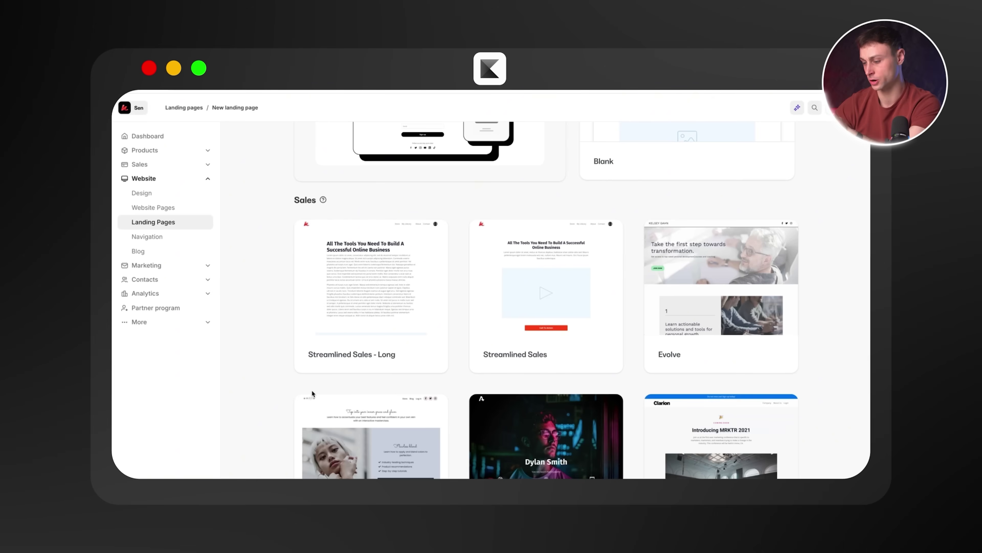
pyautogui.scroll(-2, 383, 317)
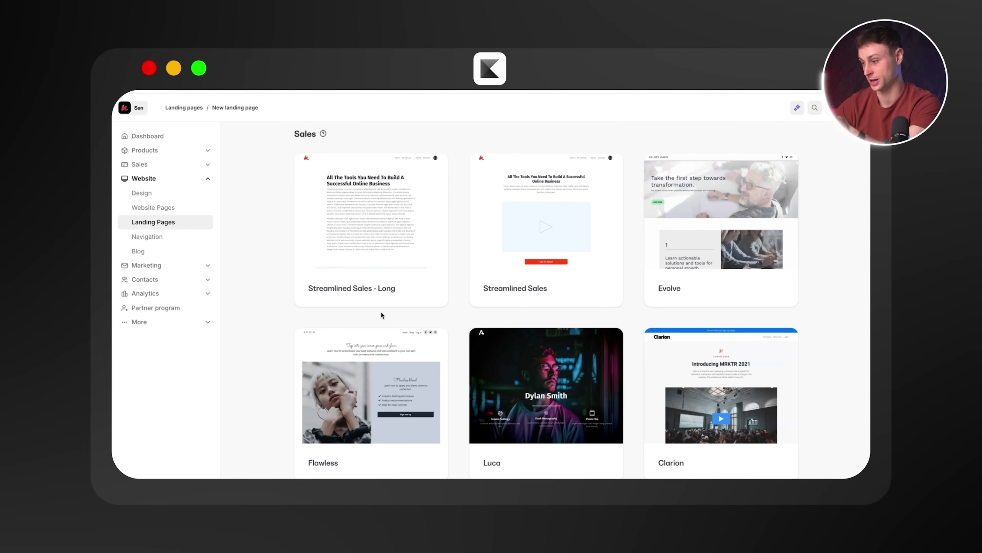
pyautogui.scroll(-10, 381, 314)
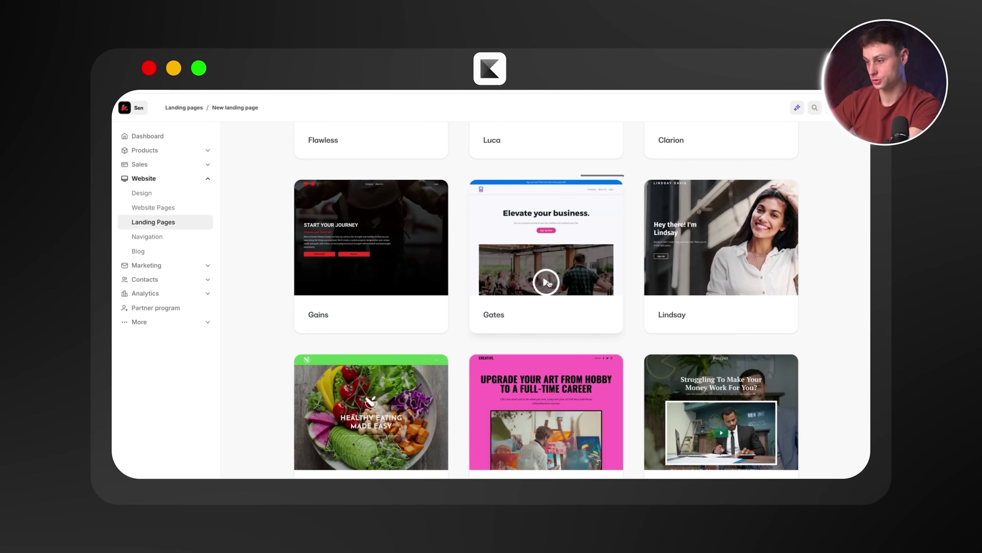
# Create a landing page titled test from the Gates template
pyautogui.click(542, 274)
pyautogui.click(572, 211)
pyautogui.write('test')
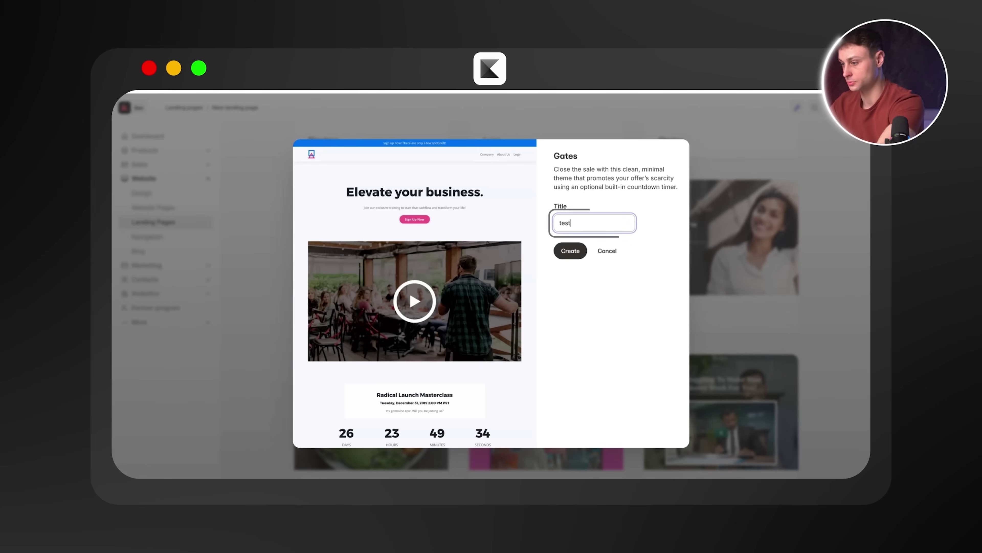
pyautogui.click(564, 251)
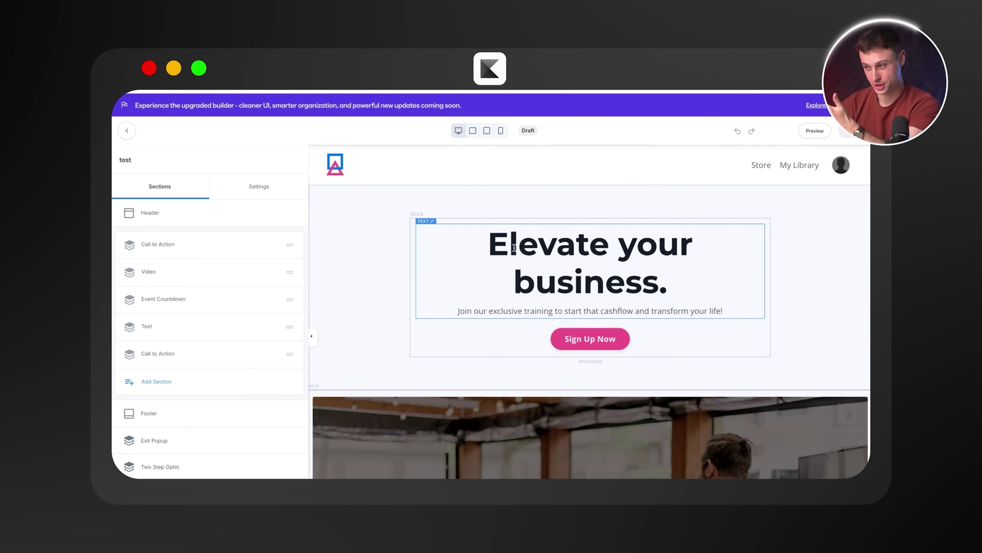
# Look at the text settings of the "Elevate your business." headline and return to its Call to Action section
pyautogui.scroll(-3, 514, 248)
pyautogui.click(545, 213)
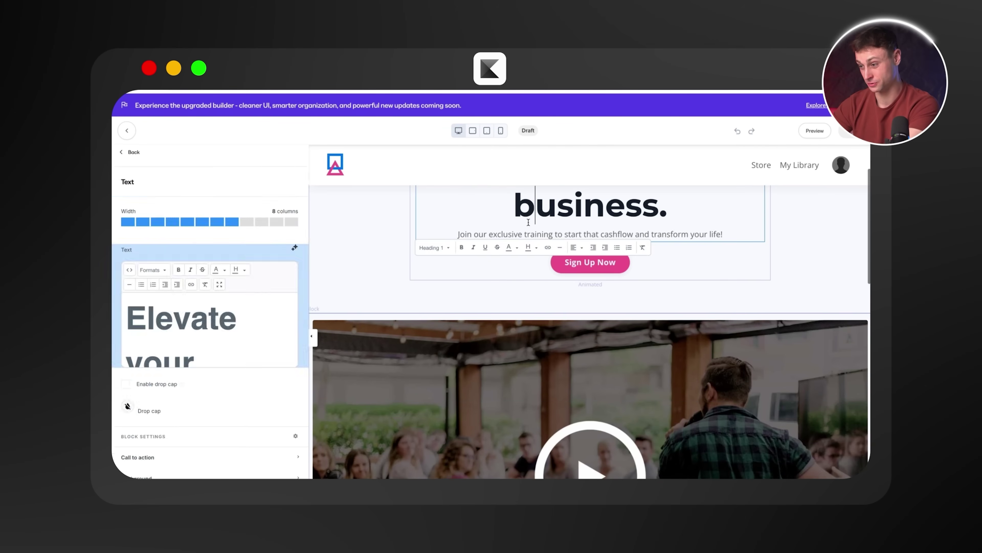
pyautogui.scroll(-3, 209, 368)
pyautogui.moveTo(207, 368); pyautogui.dragTo(131, 352)
pyautogui.click(122, 152)
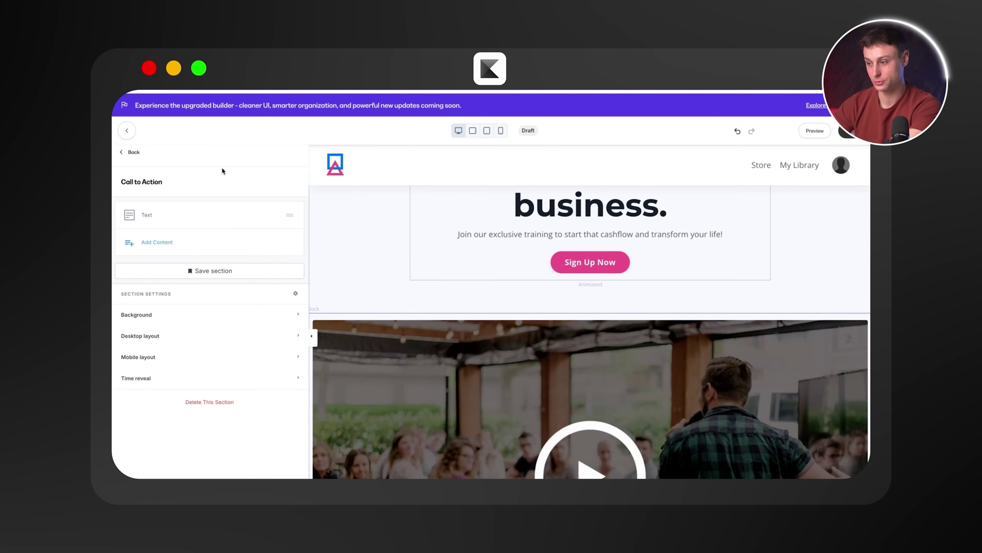
# Look through the settings of the video block and the "What are you waiting for?" text block
pyautogui.scroll(-5, 434, 222)
pyautogui.scroll(2, 542, 291)
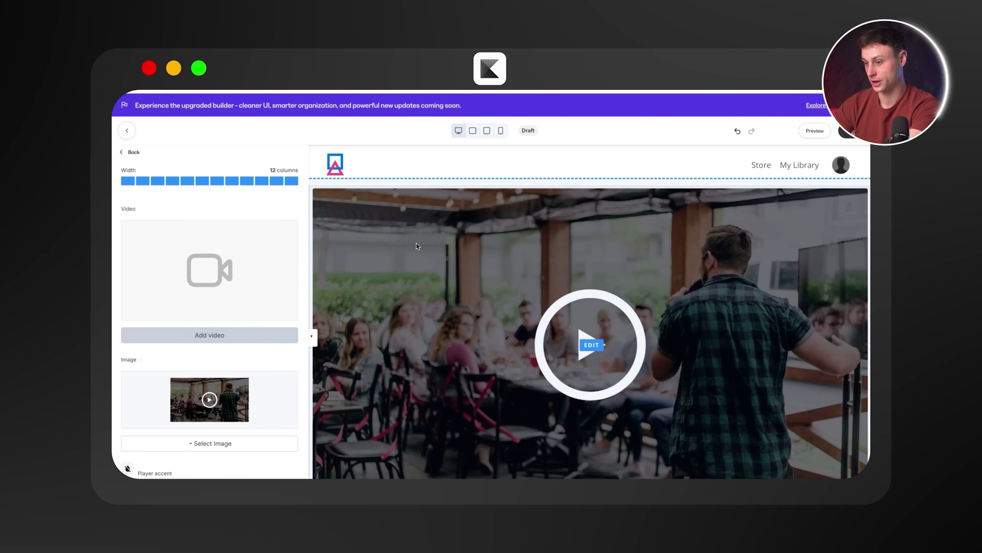
pyautogui.click(130, 151)
pyautogui.scroll(-15, 409, 279)
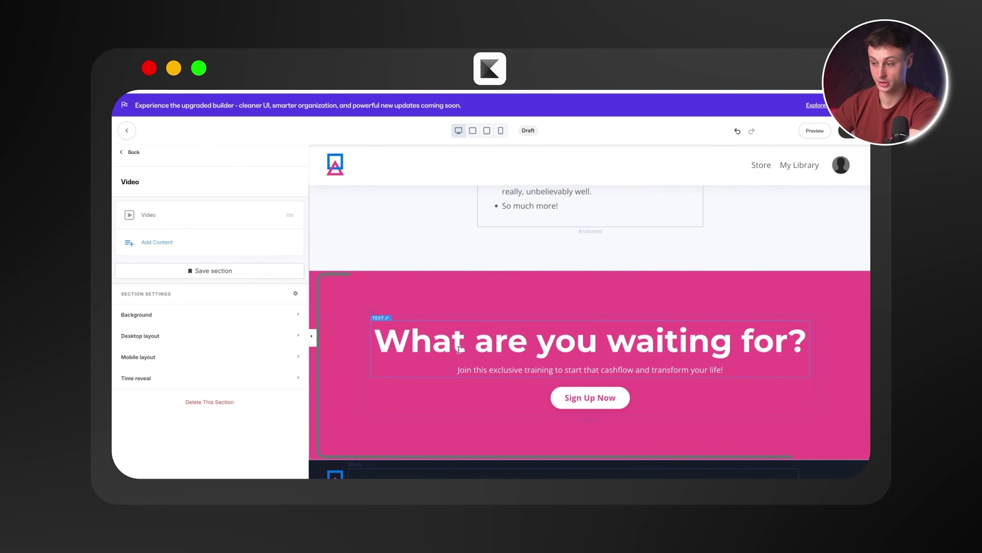
pyautogui.click(451, 340)
pyautogui.click(122, 154)
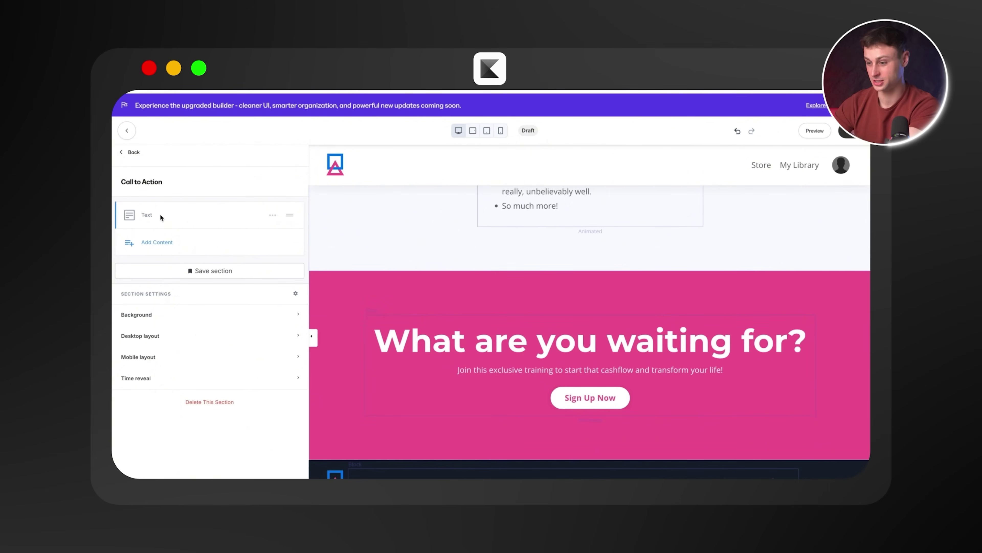
# Browse the content blocks available for the closing Call to Action section and the sections that can be added to the page
pyautogui.click(156, 242)
pyautogui.scroll(-8, 224, 316)
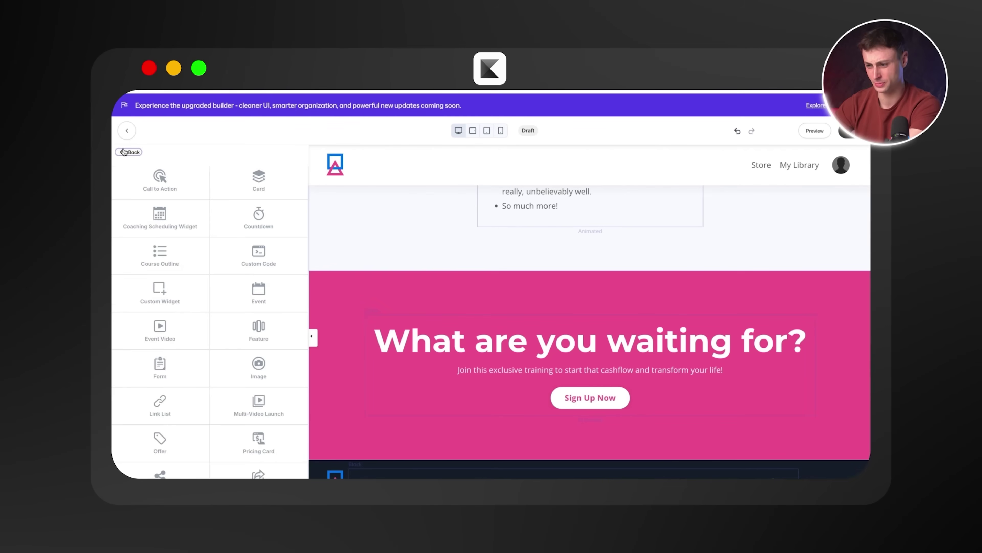
pyautogui.click(128, 152)
pyautogui.click(129, 156)
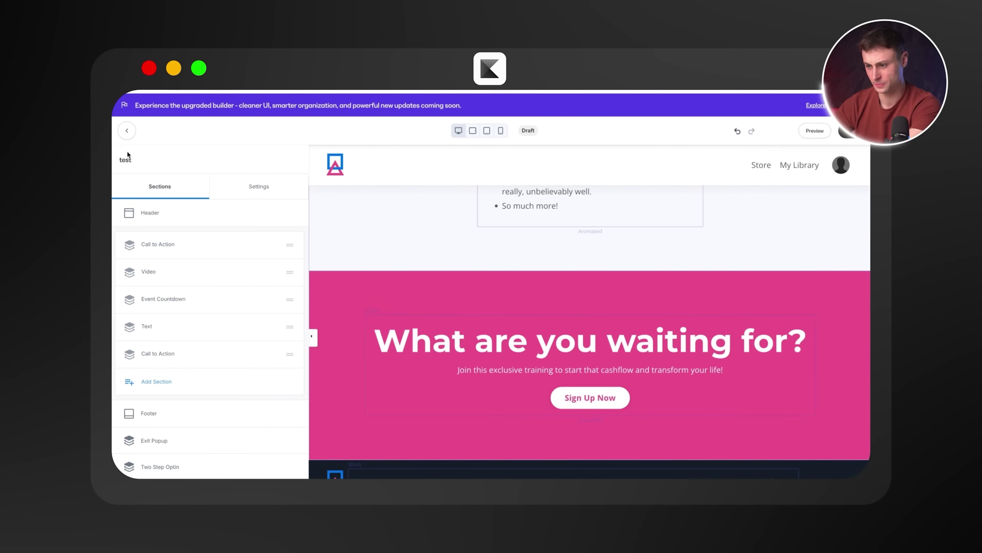
pyautogui.scroll(-1, 165, 247)
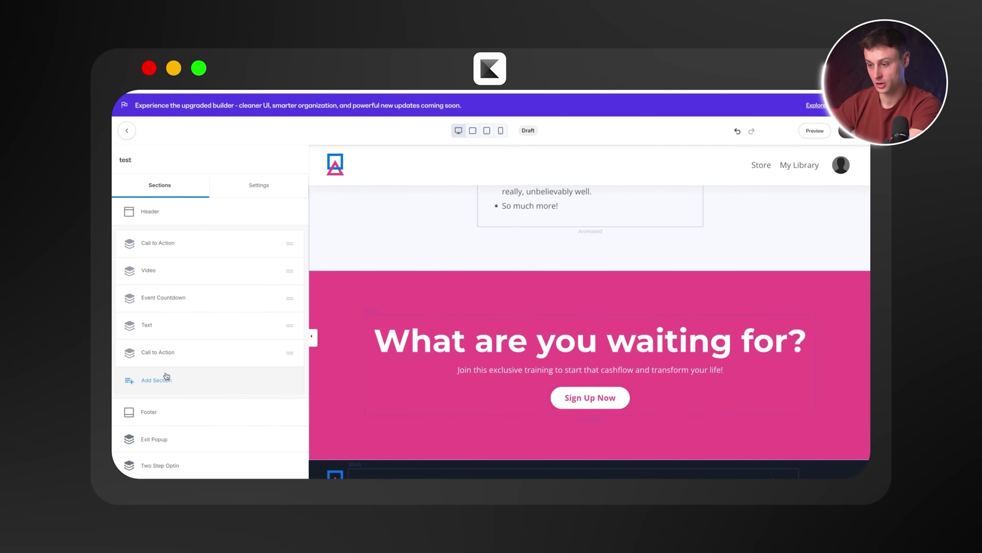
pyautogui.click(151, 381)
pyautogui.scroll(-8, 185, 358)
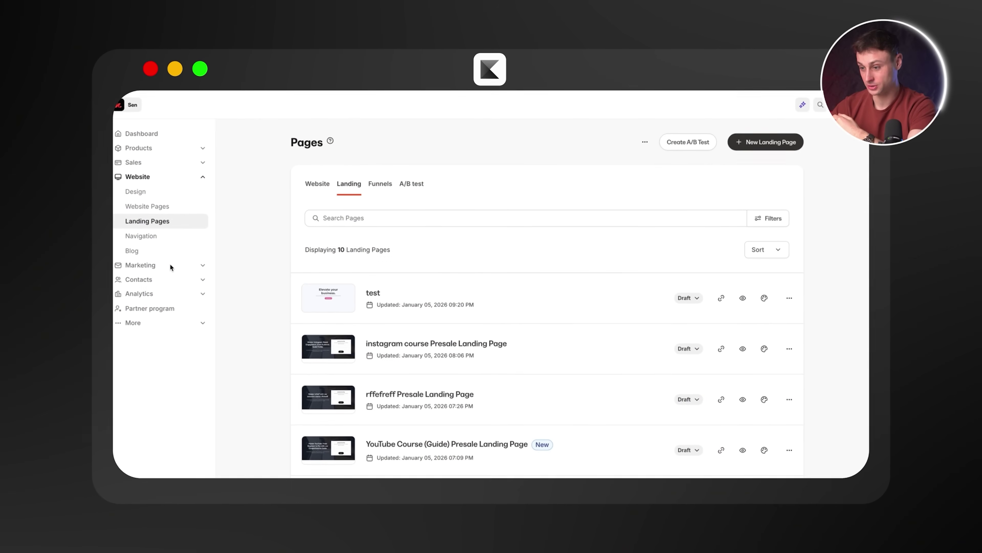
# Start a new email campaign of the Email Broadcast type from the marketing area's email campaigns
pyautogui.click(196, 267)
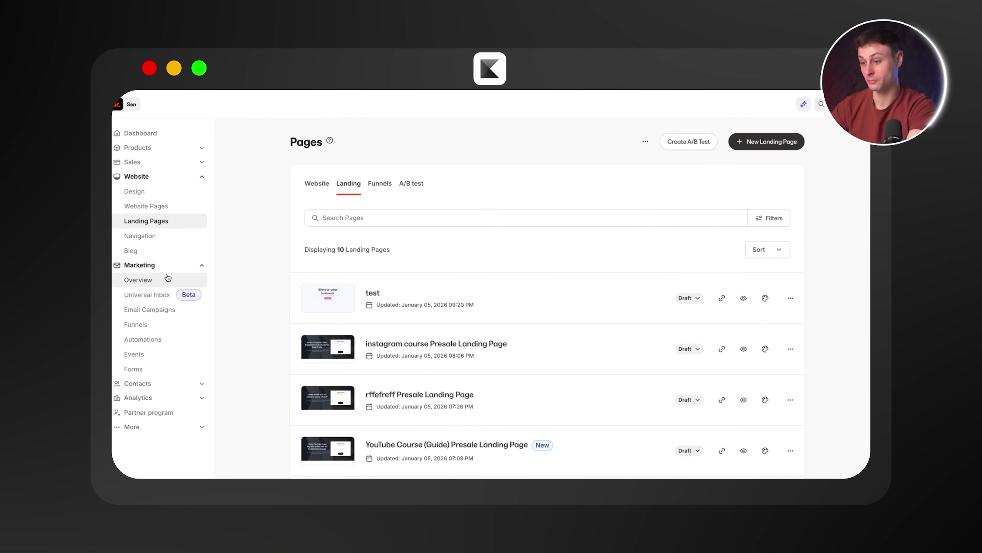
pyautogui.click(150, 310)
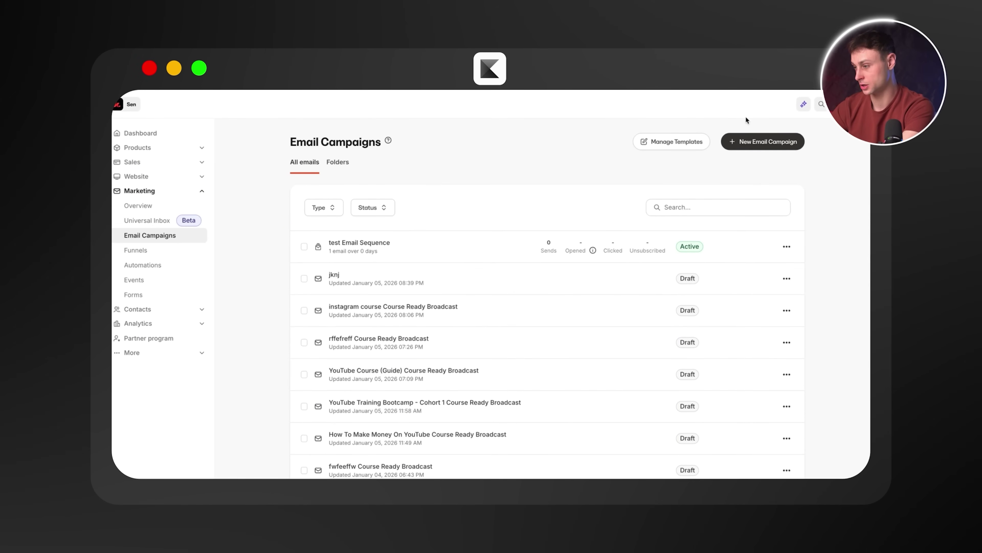
pyautogui.click(748, 143)
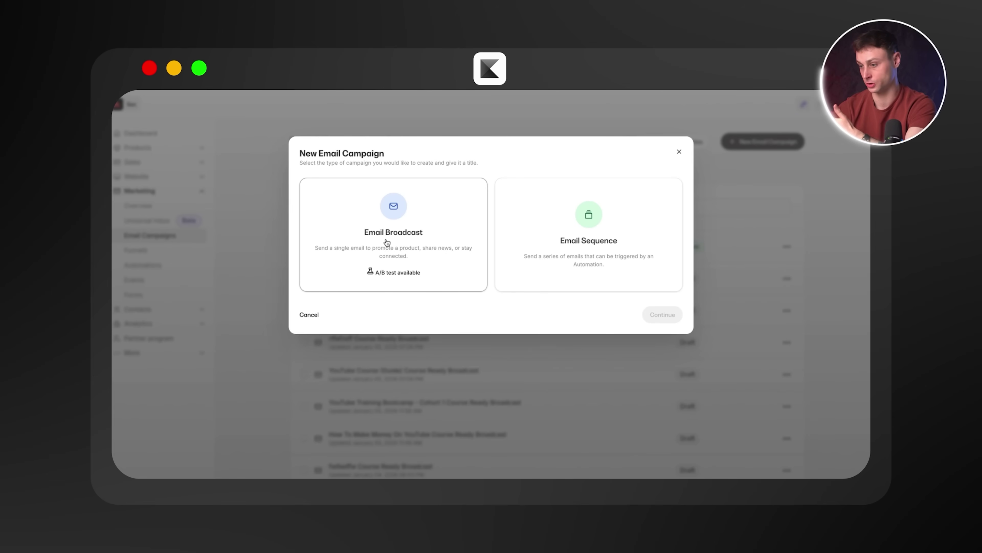
pyautogui.click(396, 240)
pyautogui.click(661, 314)
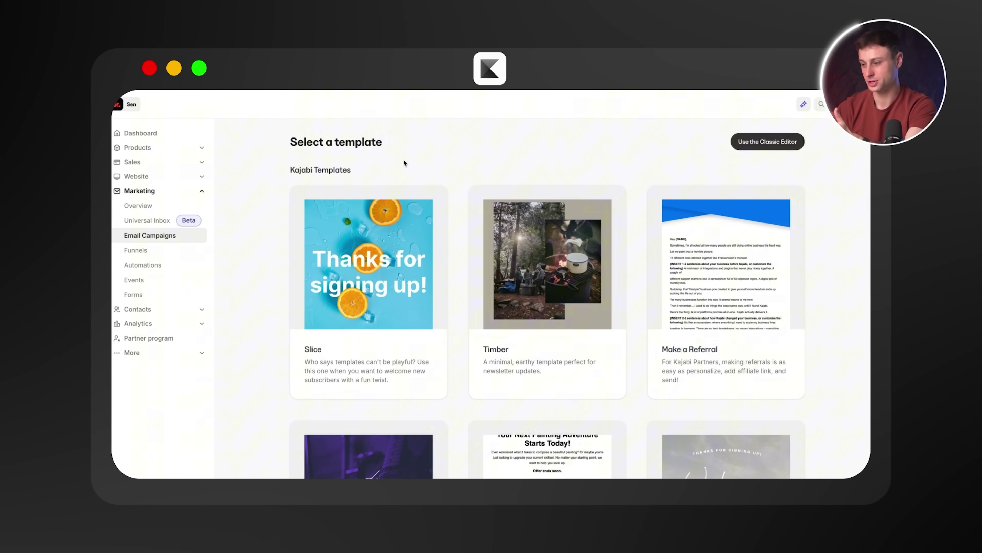
# Browse the available email templates down to the Simple Text template at the end of the list
pyautogui.scroll(-2, 398, 178)
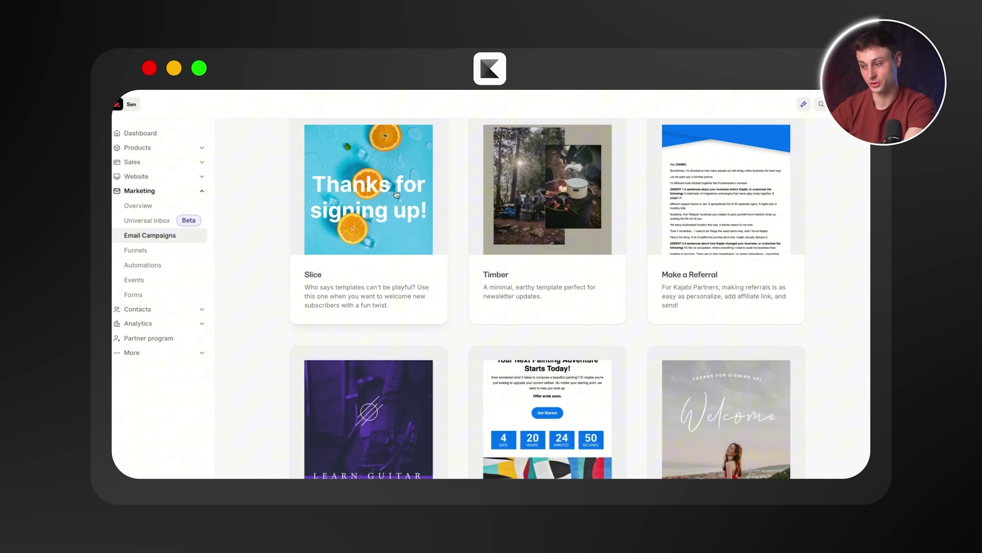
pyautogui.scroll(-12, 396, 193)
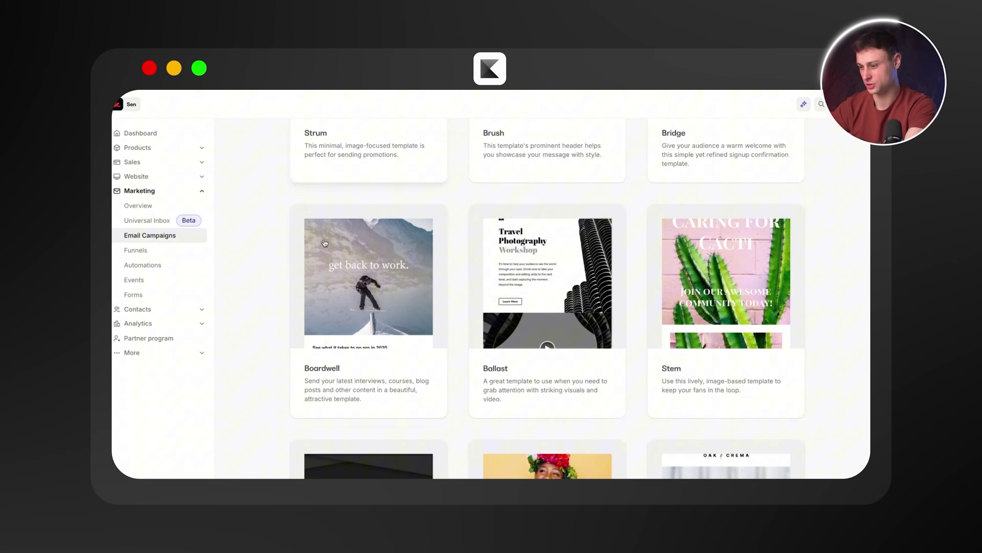
pyautogui.scroll(-1, 325, 243)
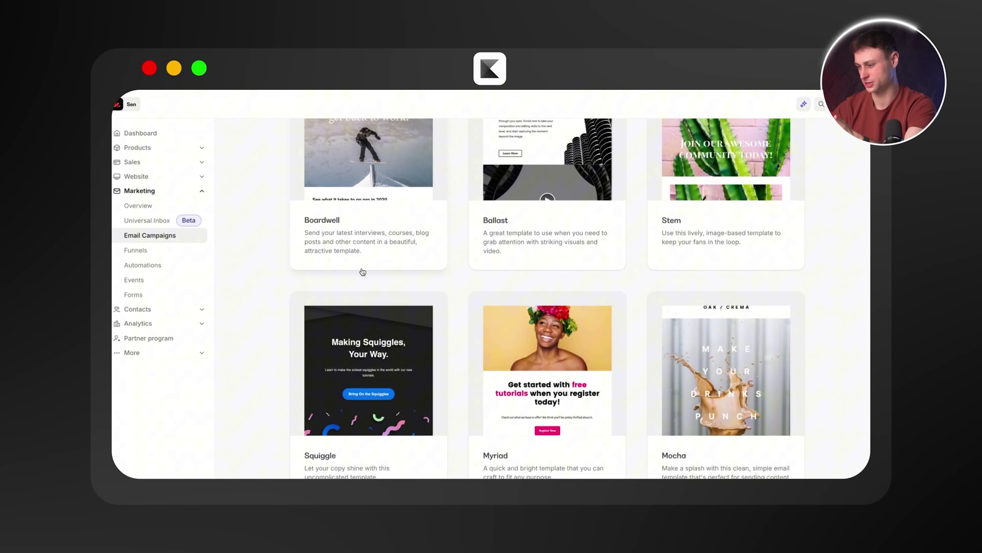
pyautogui.scroll(-3, 292, 276)
pyautogui.scroll(-5, 273, 282)
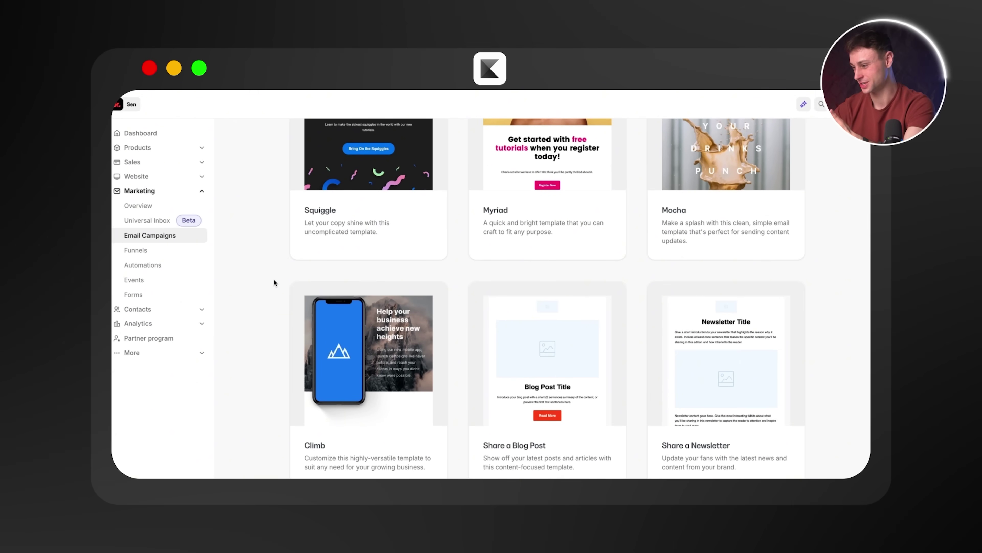
pyautogui.scroll(-4, 273, 280)
pyautogui.scroll(-10, 274, 281)
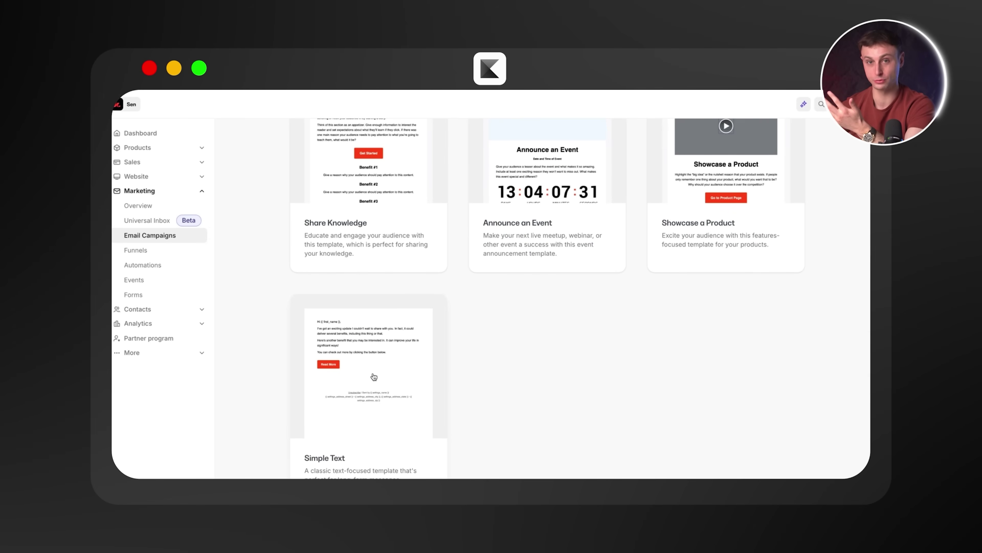
pyautogui.scroll(-1, 375, 375)
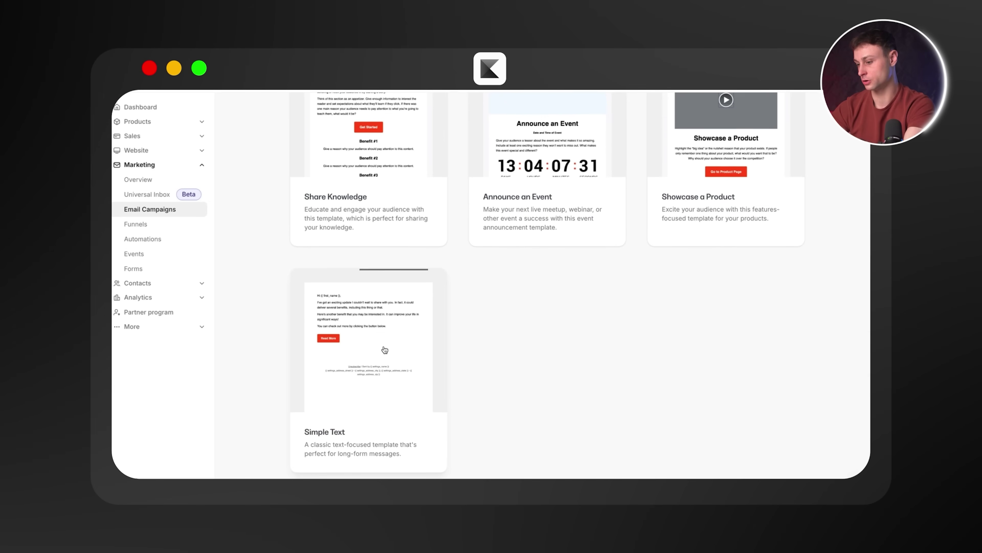
# Create the email broadcast from the Simple Text template with the title test
pyautogui.click(378, 373)
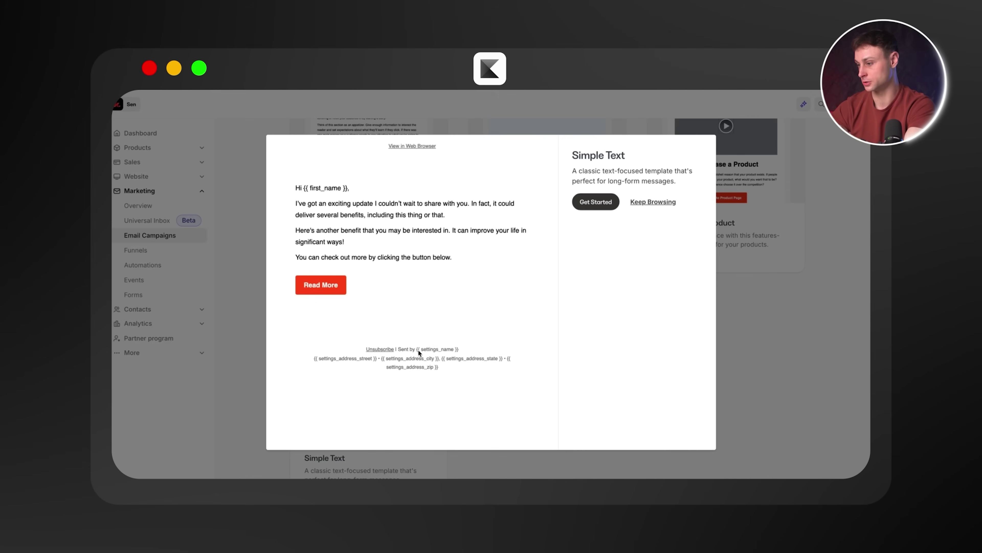
pyautogui.click(590, 202)
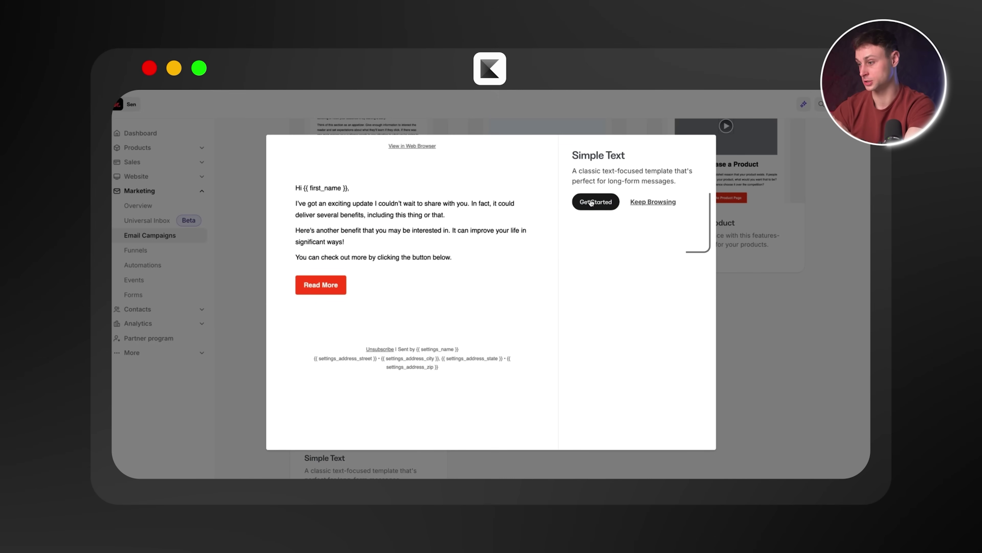
pyautogui.write('test')
pyautogui.click(594, 235)
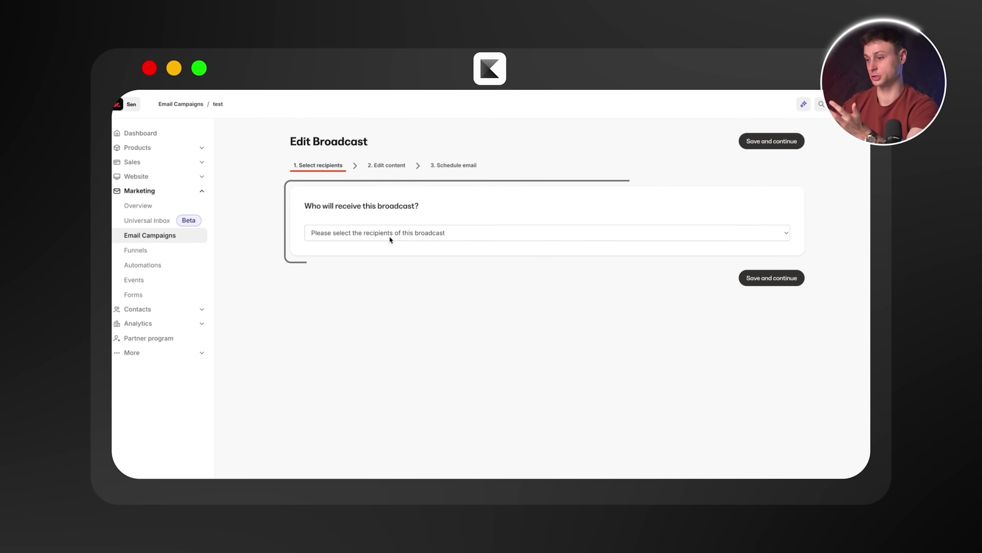
# Set the broadcast's recipients to the All Contacts segment and continue to editing its content
pyautogui.click(389, 235)
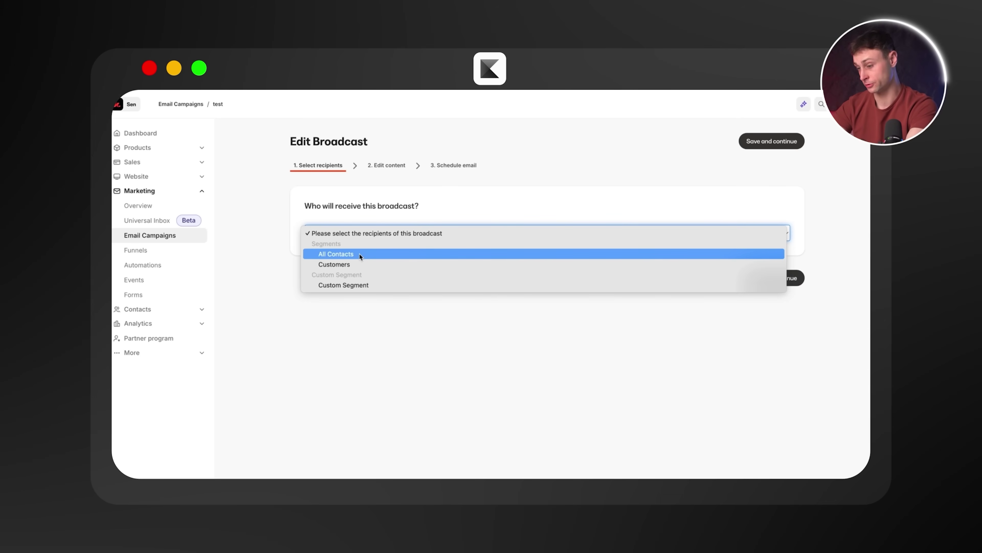
pyautogui.click(343, 255)
pyautogui.click(759, 276)
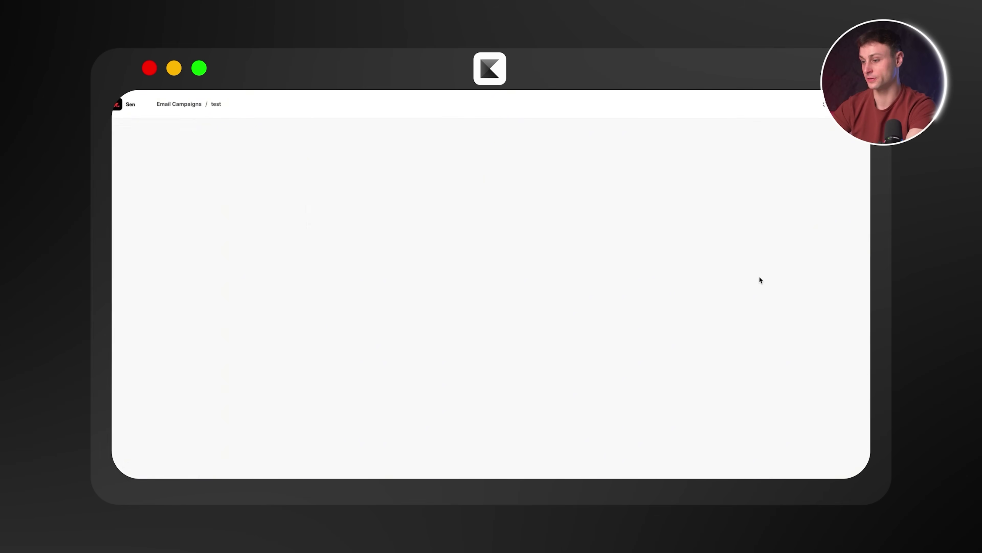
pyautogui.click(390, 166)
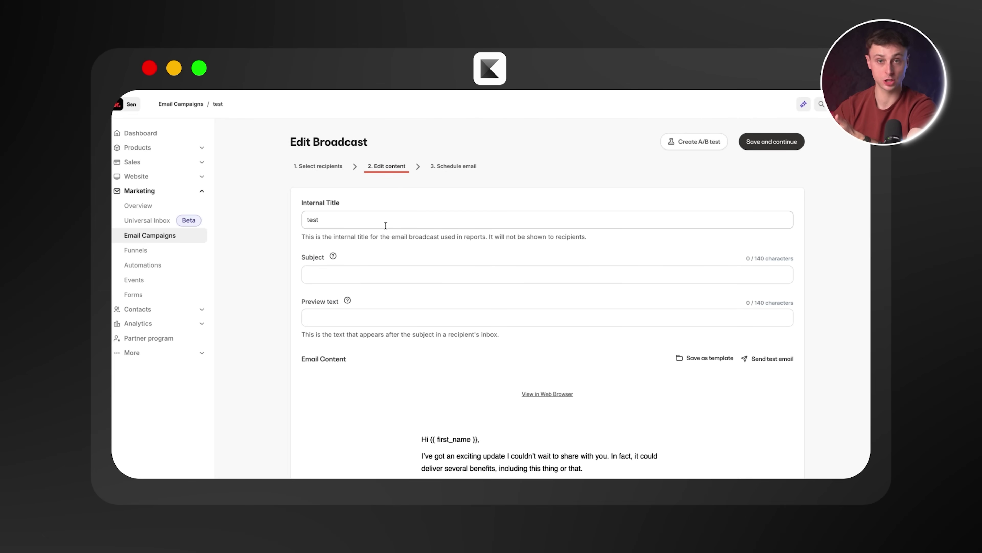
# Look over the broadcast's internal title, subject and preview text fields, including the subject line help, down to the email content
pyautogui.doubleClick(332, 216)
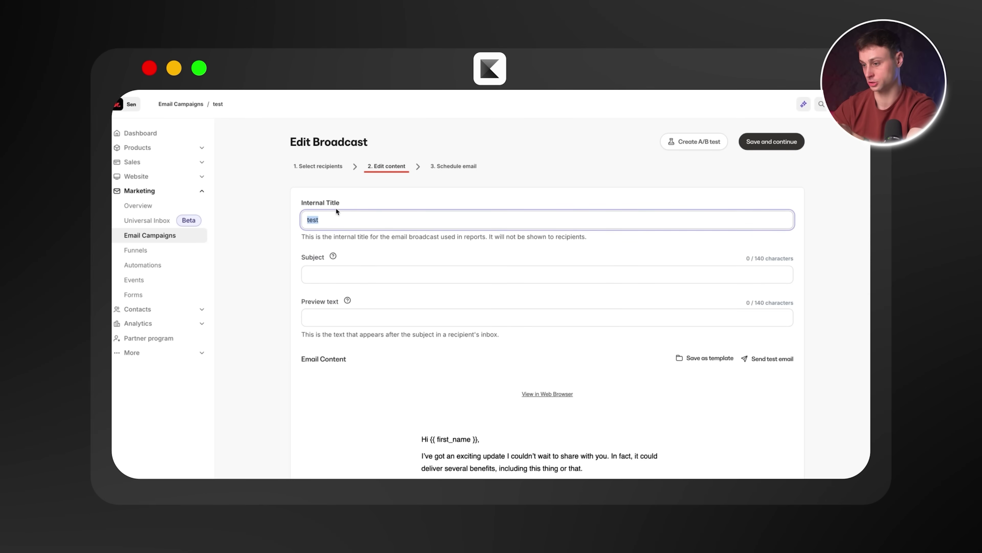
pyautogui.scroll(-2, 330, 220)
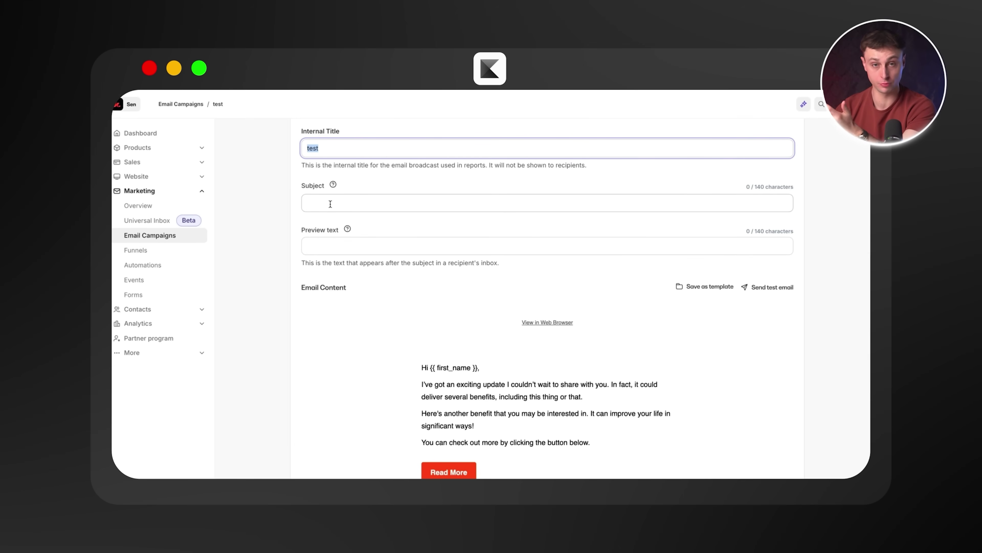
pyautogui.click(334, 185)
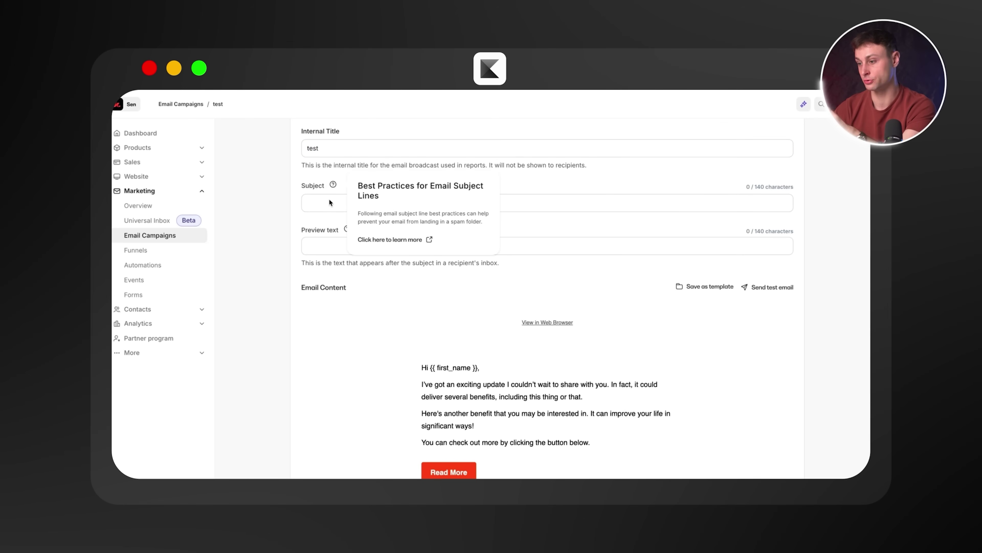
pyautogui.click(344, 242)
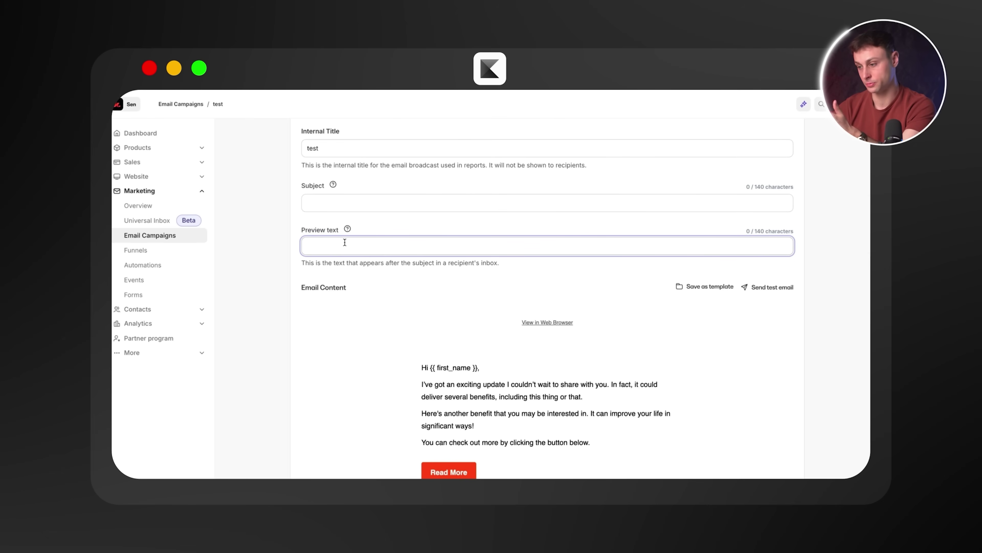
pyautogui.scroll(-3, 360, 267)
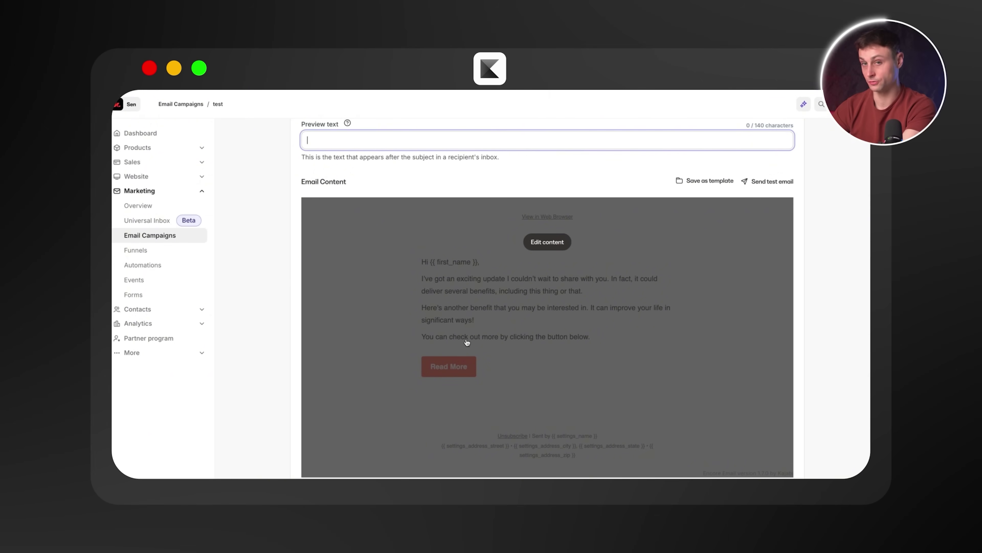
# Open the email content for editing, try replacing part of the "exciting update" paragraph with fdbdfjdfsjbk, and undo the replacement
pyautogui.click(554, 242)
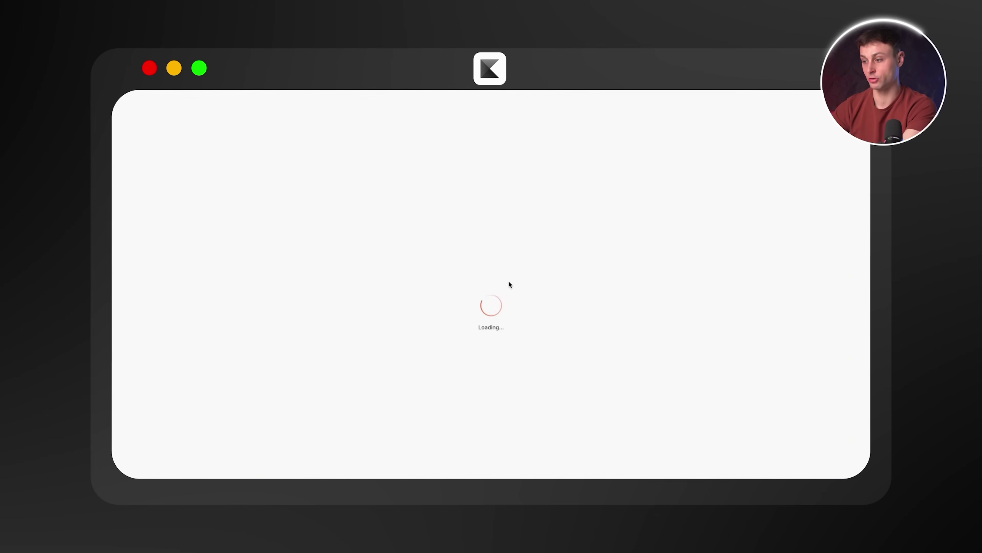
pyautogui.click(508, 280)
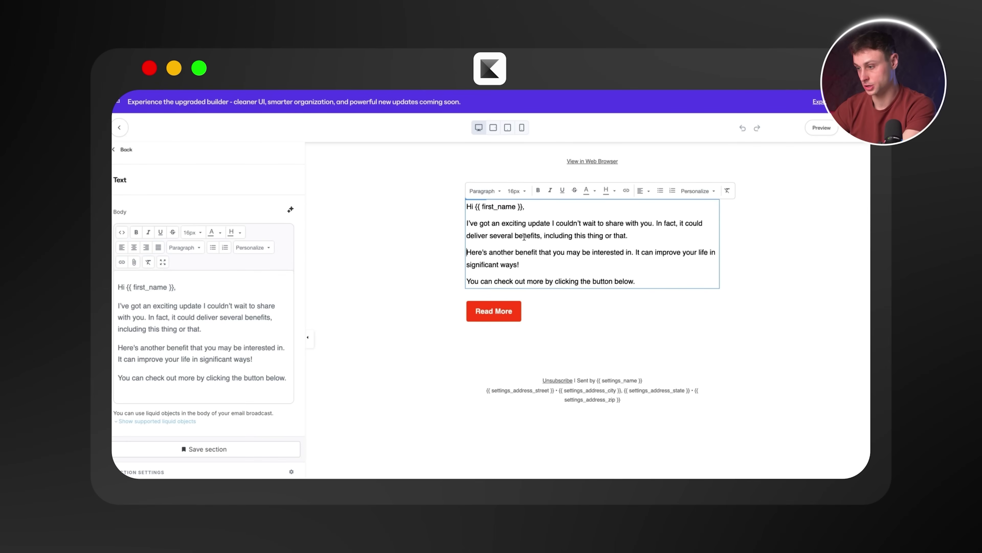
pyautogui.moveTo(538, 236); pyautogui.dragTo(499, 222)
pyautogui.write('fdbdfjdfsjbk')
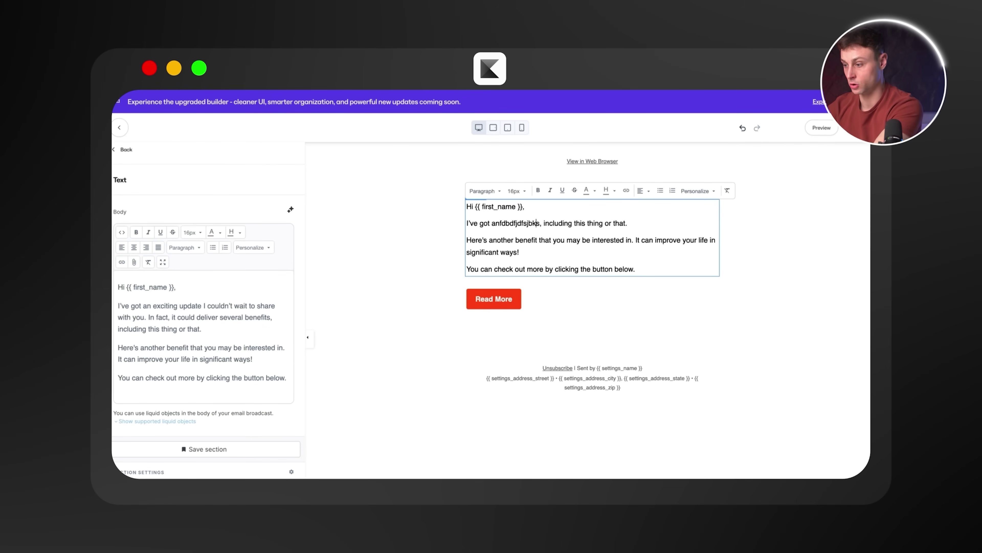
pyautogui.click(742, 128)
# Add a video section to the email below the Read More button
pyautogui.click(127, 149)
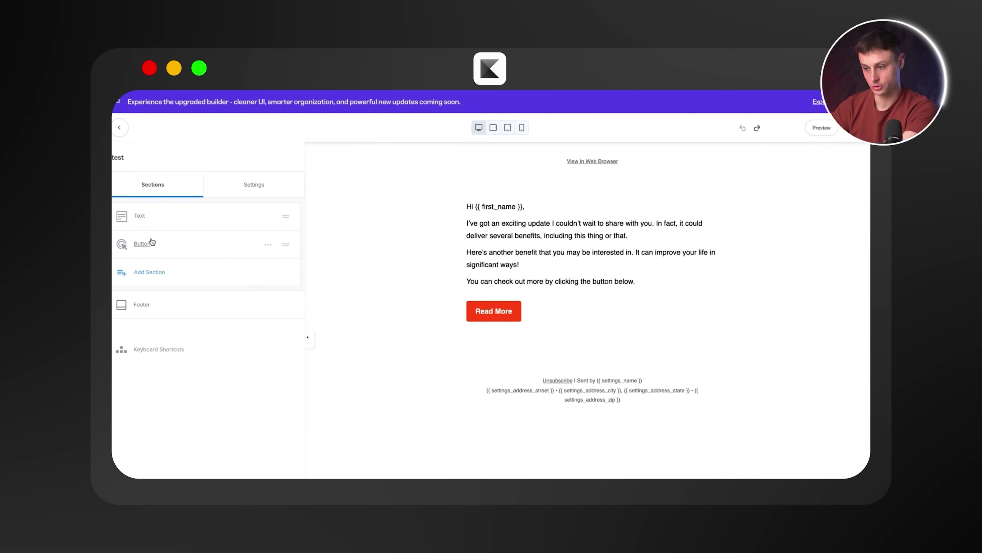
pyautogui.click(149, 272)
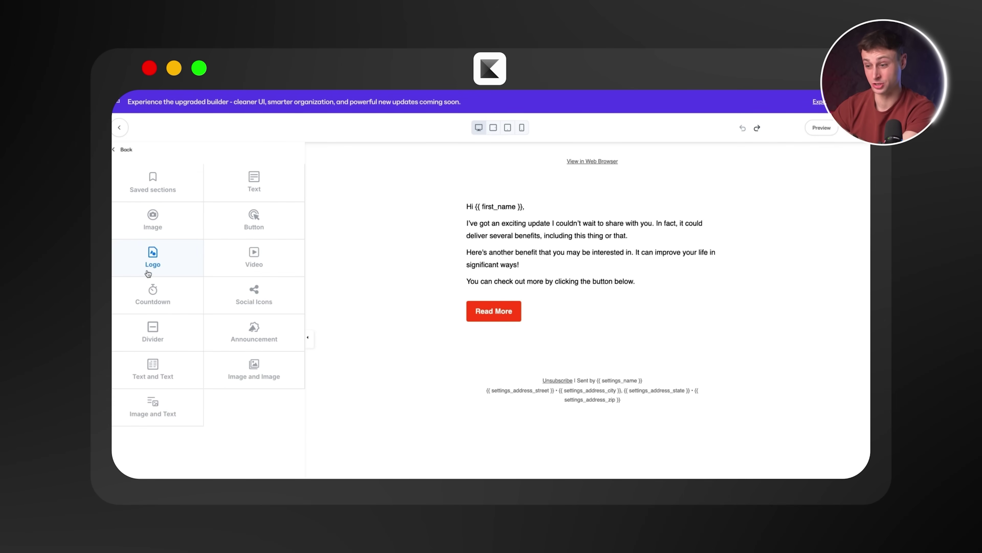
pyautogui.click(256, 255)
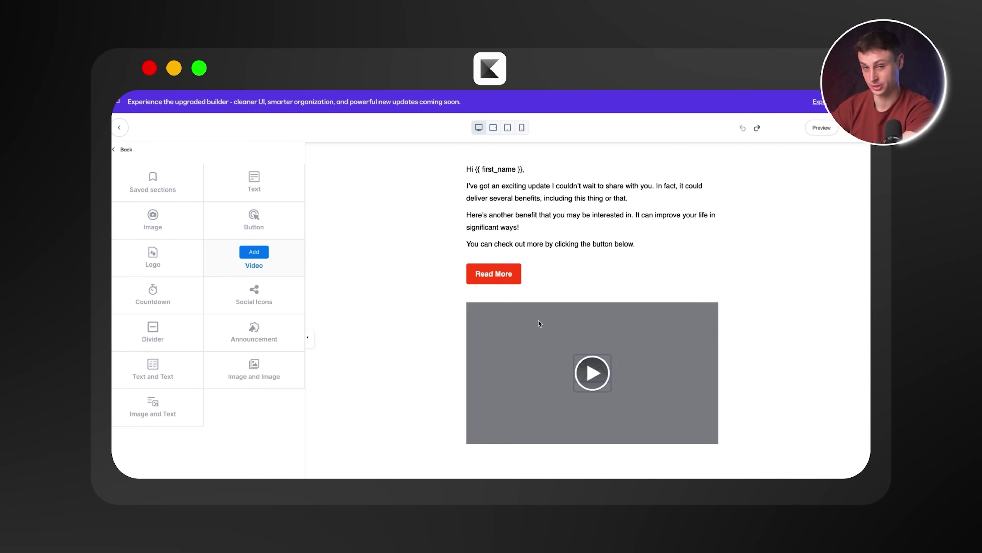
# Review the broadcast's content page, from its template and test email options down to the Automations section
pyautogui.scroll(2, 579, 267)
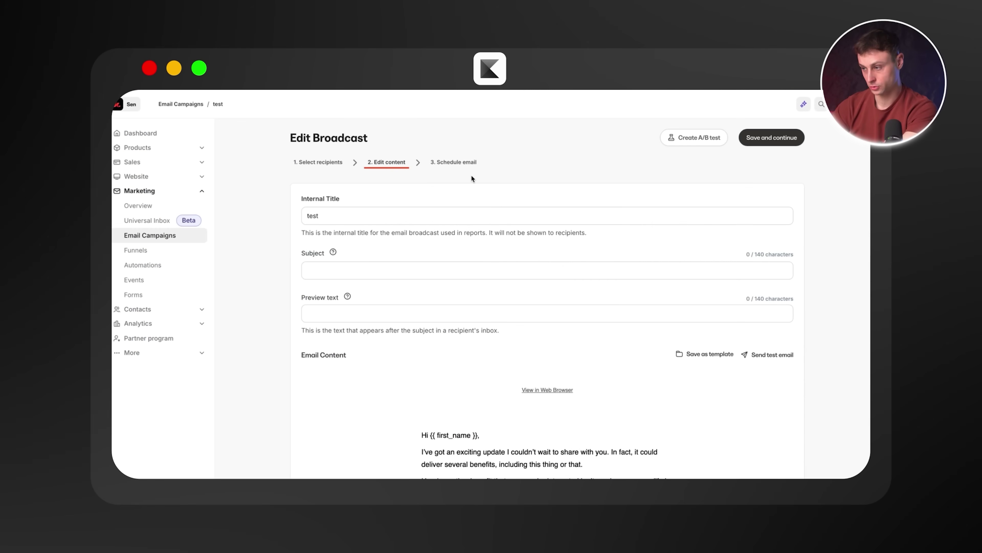
pyautogui.scroll(1, 471, 178)
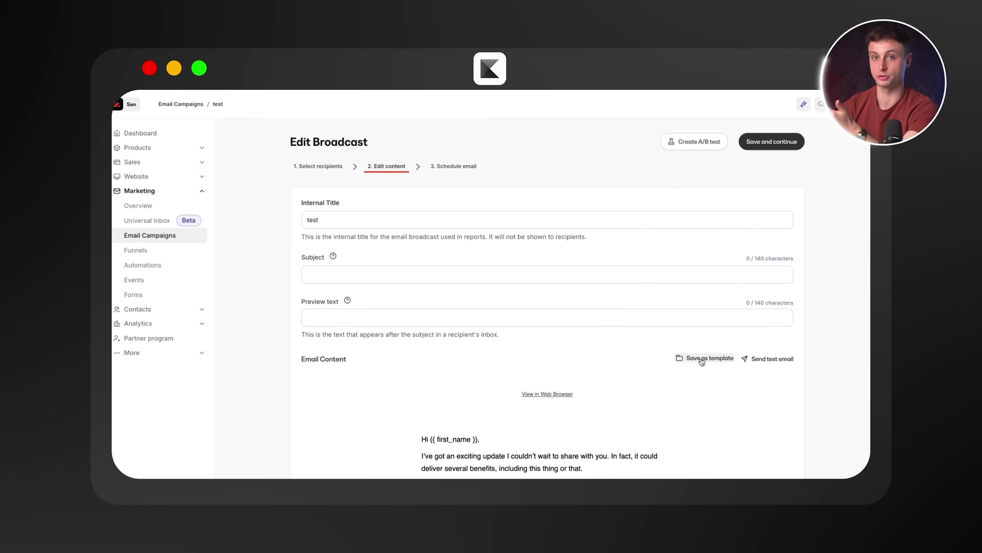
pyautogui.scroll(-8, 556, 332)
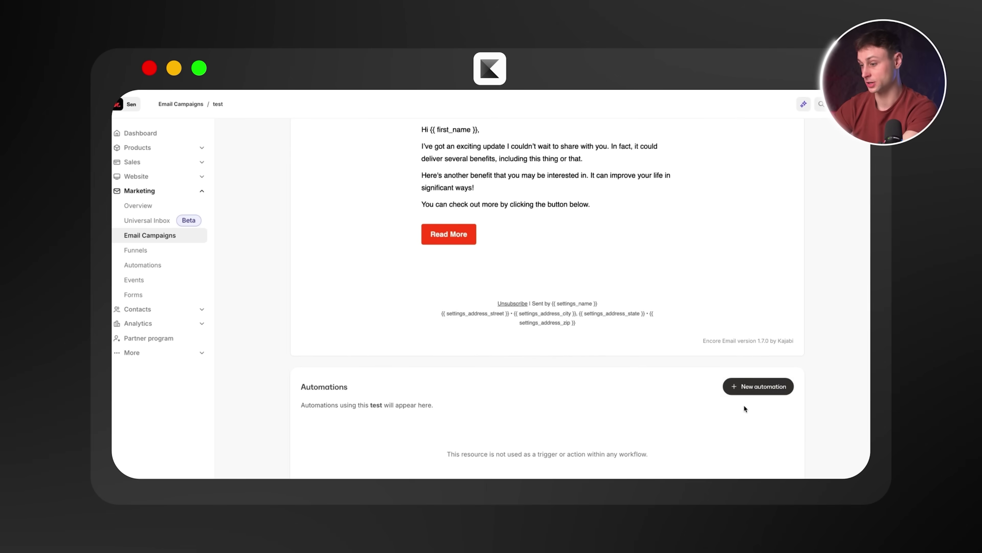
pyautogui.scroll(-1, 735, 414)
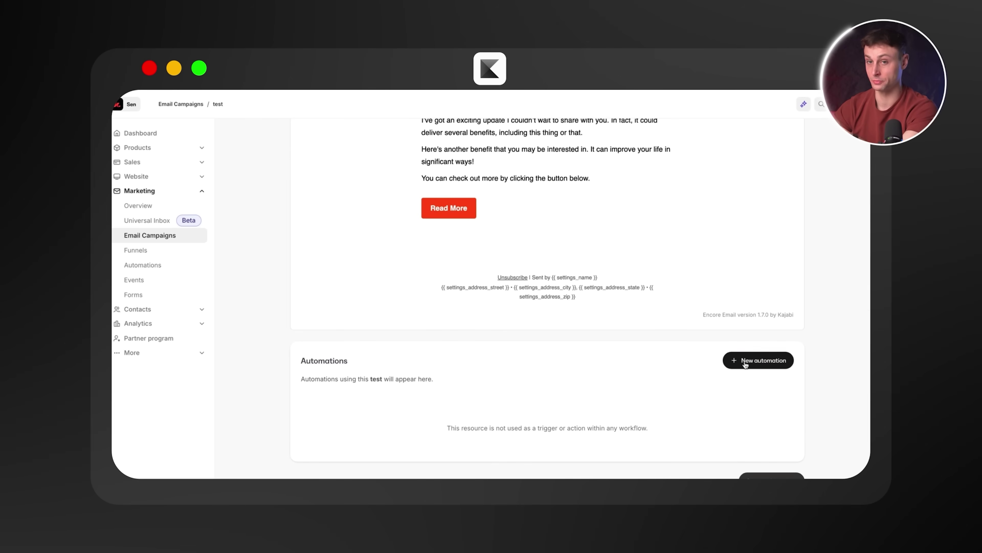
pyautogui.scroll(10, 553, 341)
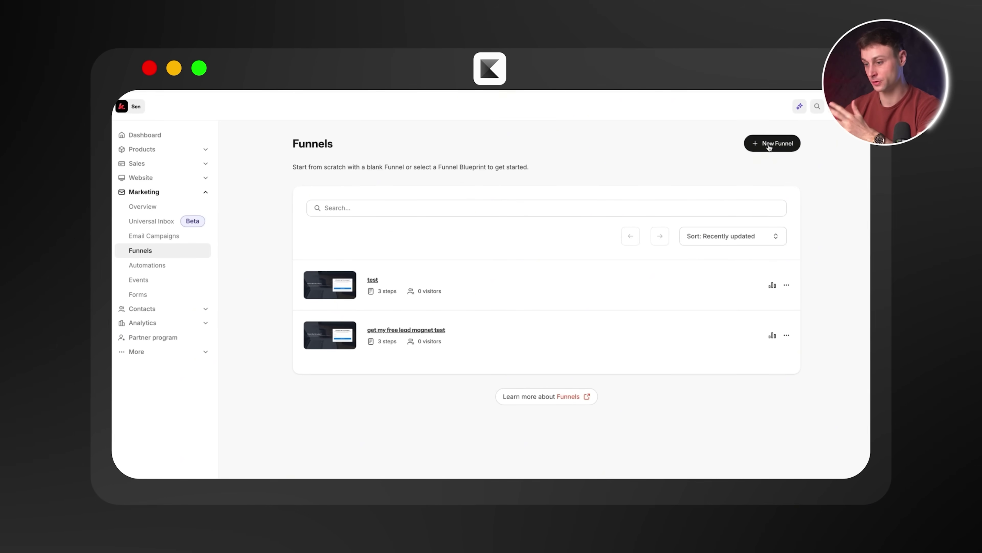
# Start a new funnel from the marketing area and look over the available funnel blueprints
pyautogui.click(142, 191)
pyautogui.click(140, 249)
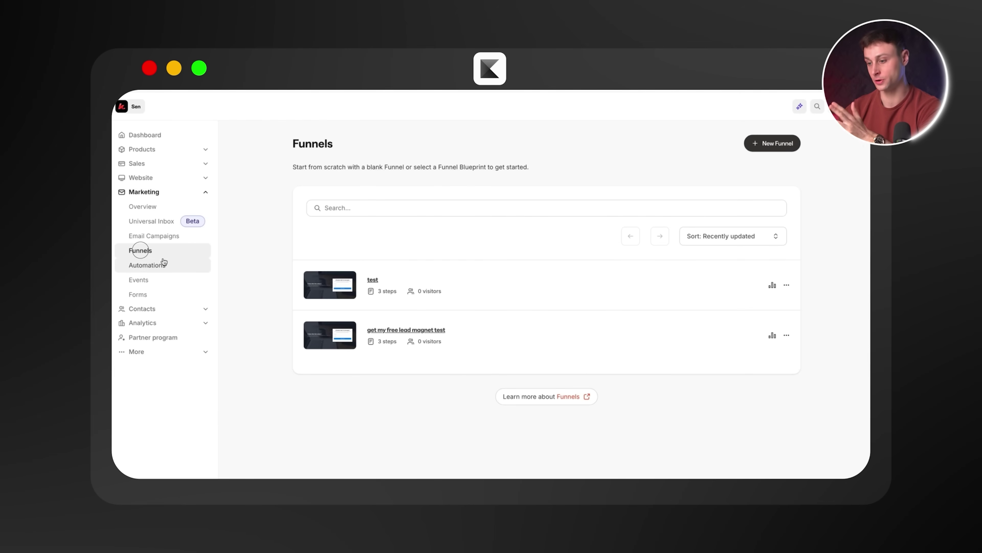
pyautogui.click(772, 144)
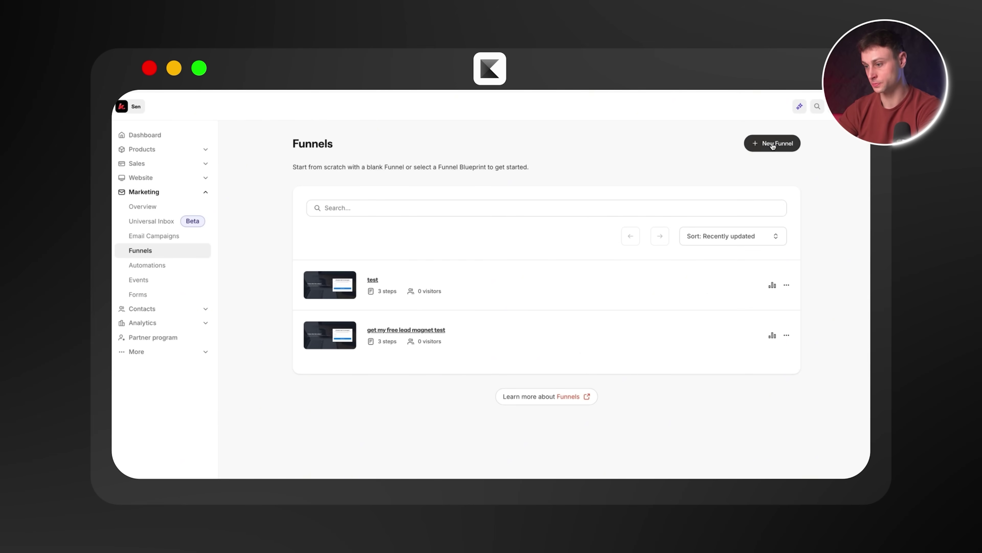
pyautogui.scroll(-1, 283, 187)
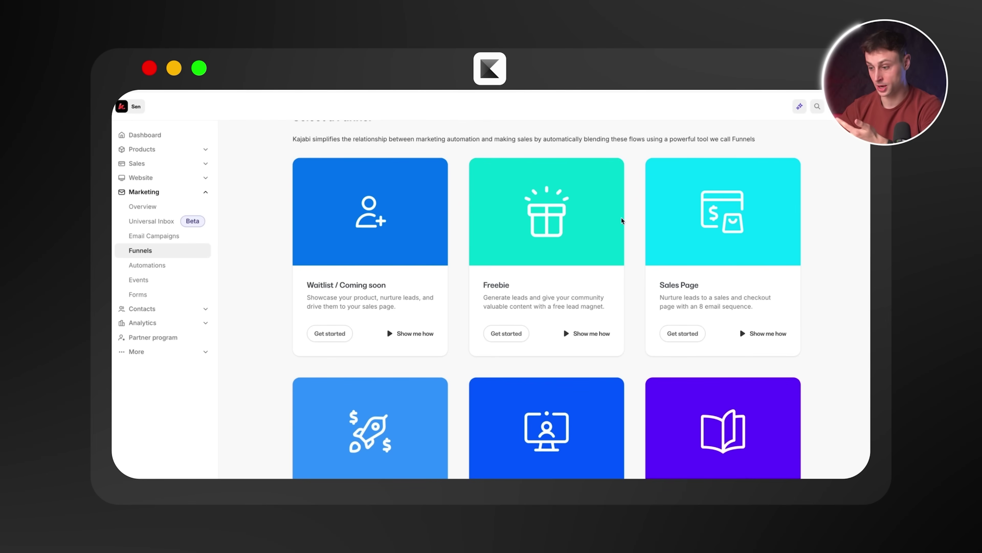
# Compare the funnel blueprints and create a Freebie funnel titled test
pyautogui.scroll(-3, 545, 248)
pyautogui.scroll(-3, 482, 320)
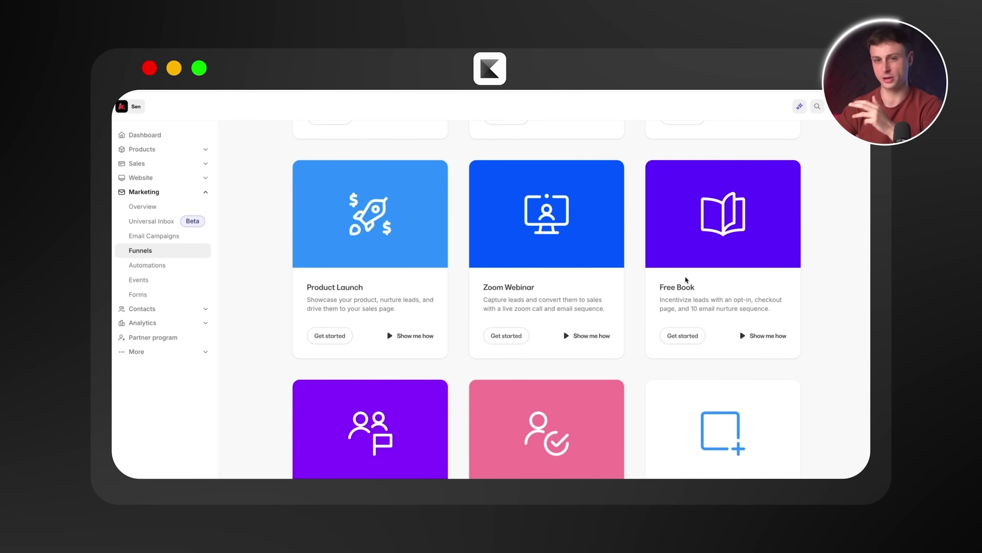
pyautogui.scroll(6, 685, 280)
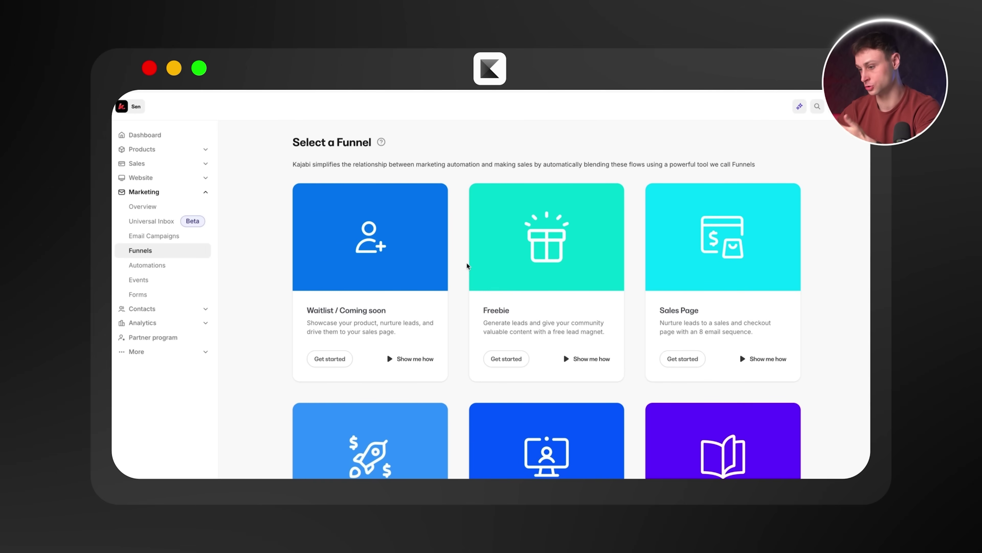
pyautogui.scroll(-10, 467, 265)
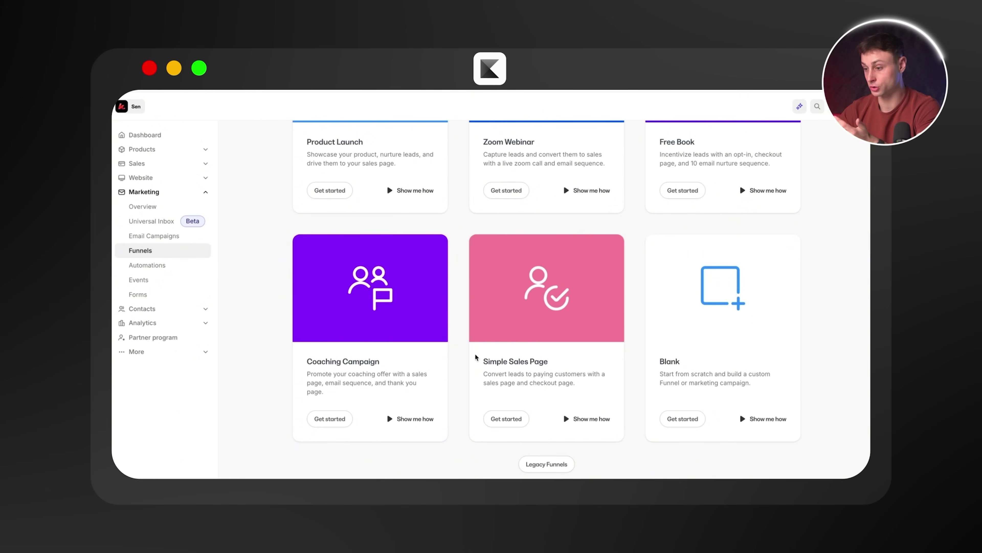
pyautogui.scroll(10, 474, 374)
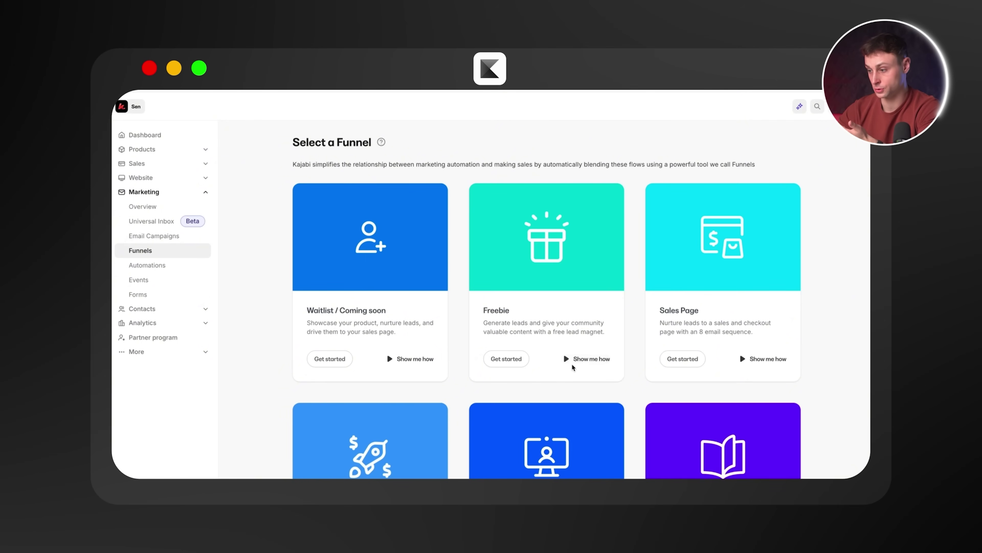
pyautogui.click(503, 363)
pyautogui.click(425, 192)
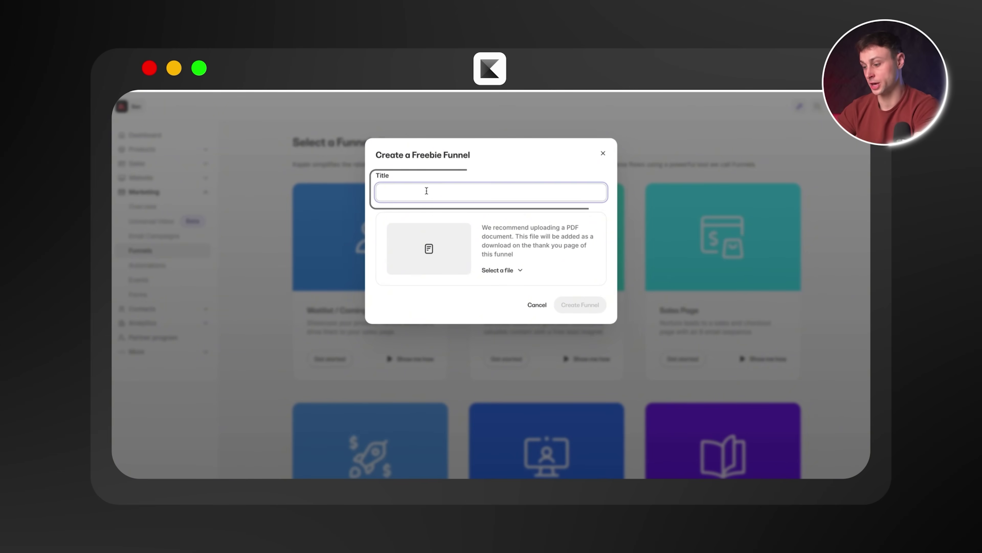
pyautogui.write('test')
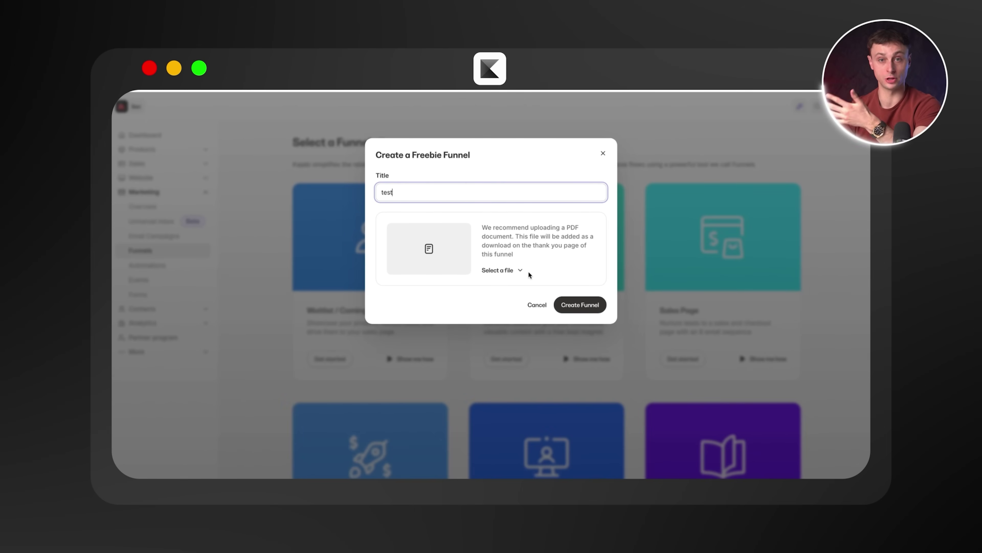
pyautogui.click(573, 305)
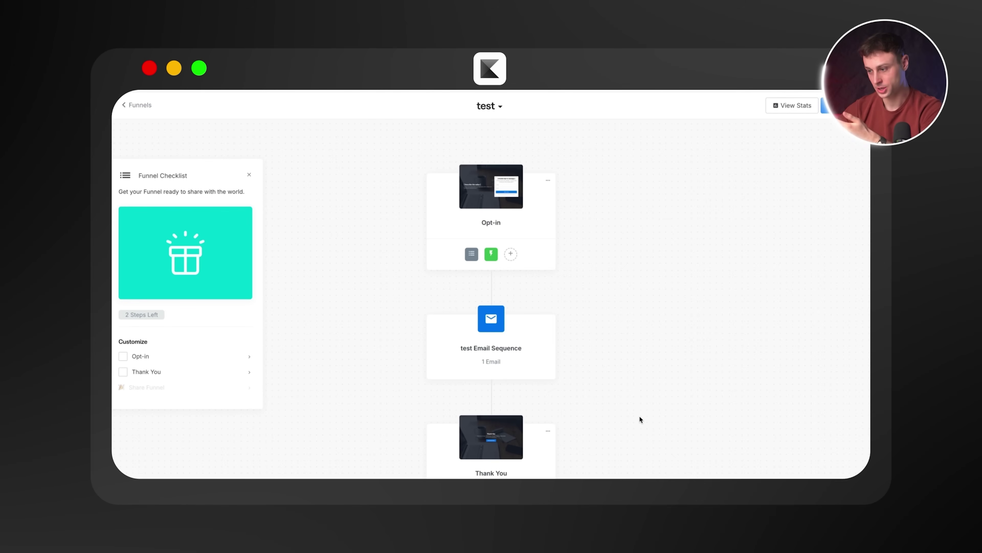
# Look over the test funnel's stages, open its Opt-in page, and inspect the "Describe the value" text block
pyautogui.scroll(-2, 562, 286)
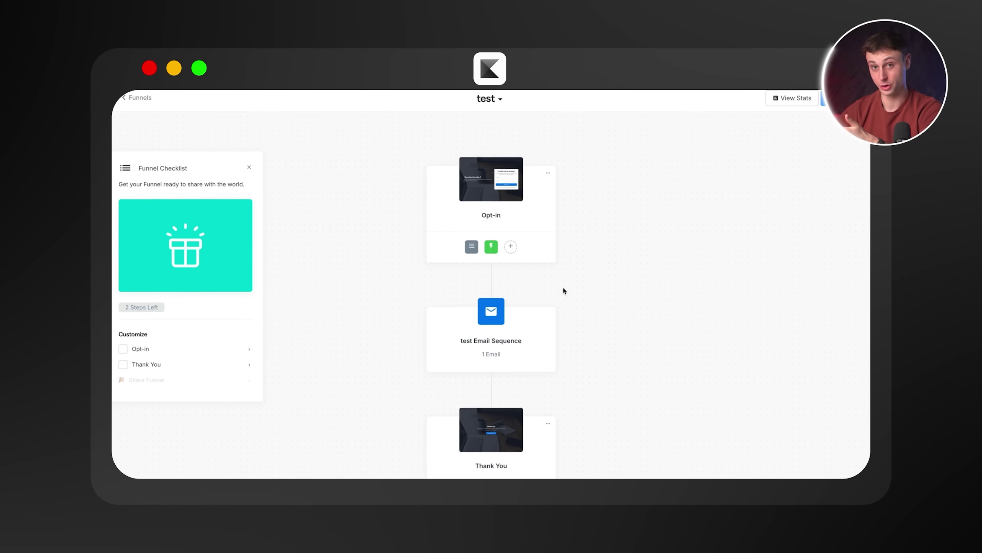
pyautogui.moveTo(486, 188)
pyautogui.moveTo(486, 423)
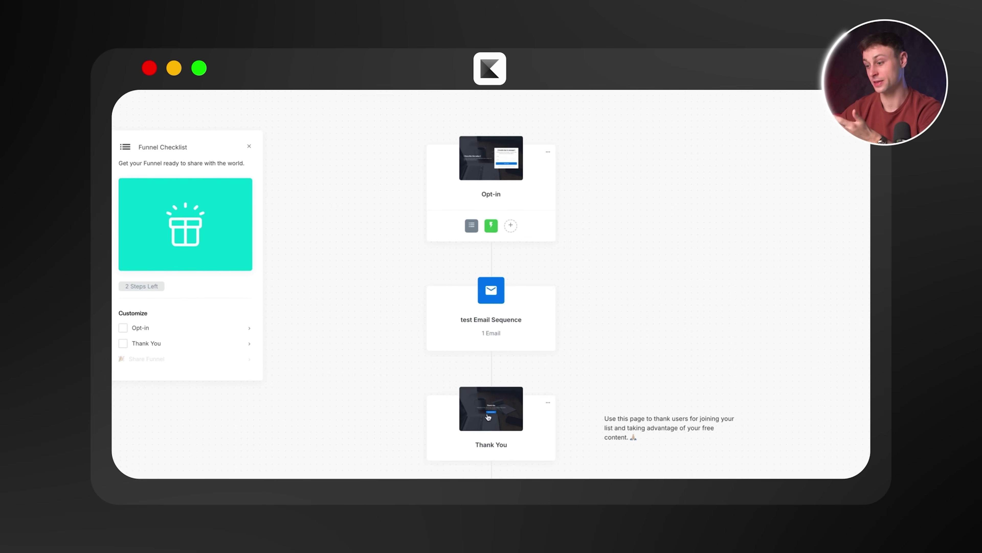
pyautogui.scroll(2, 486, 424)
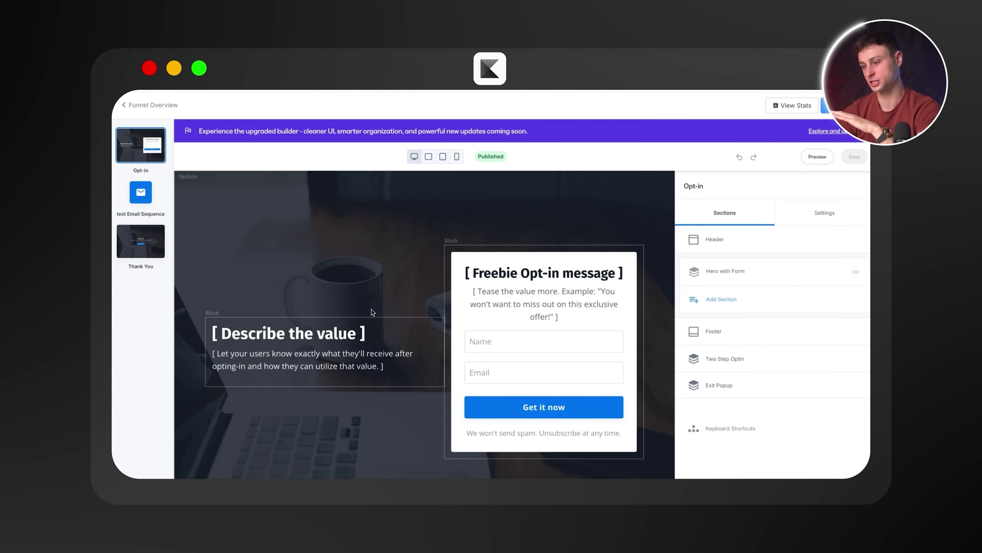
pyautogui.click(323, 339)
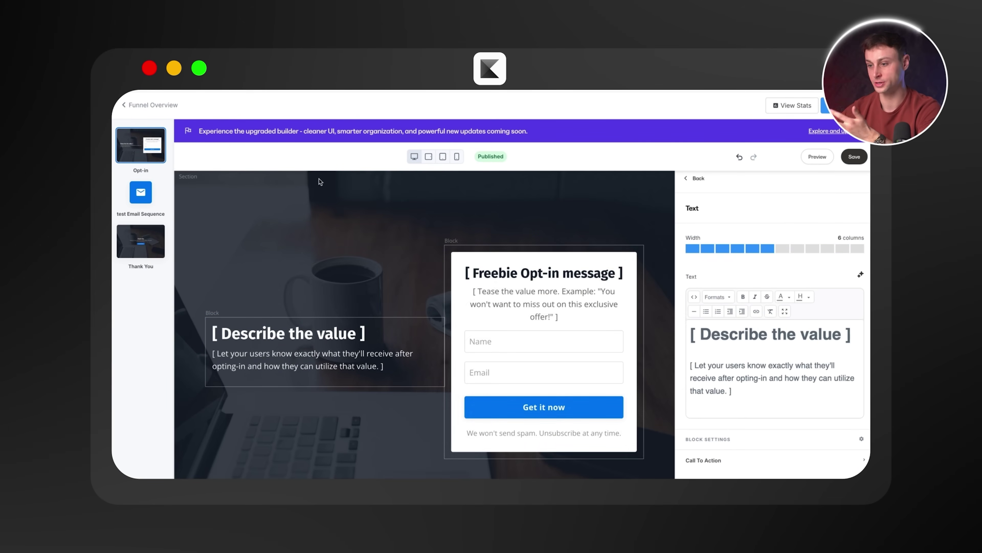
# Return to the funnel overview, open the test Email Sequence, and check its subscribe triggers
pyautogui.click(129, 108)
pyautogui.click(518, 232)
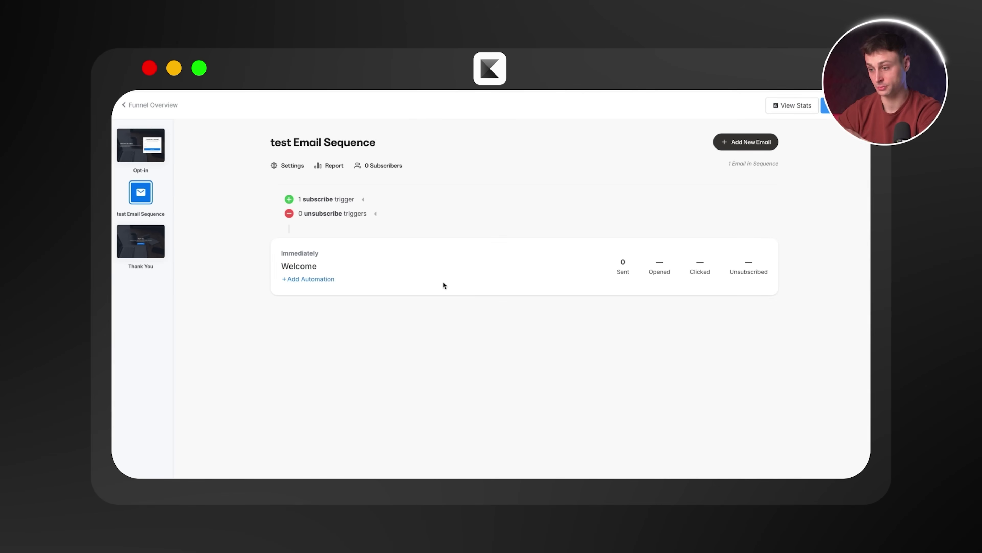
pyautogui.click(340, 200)
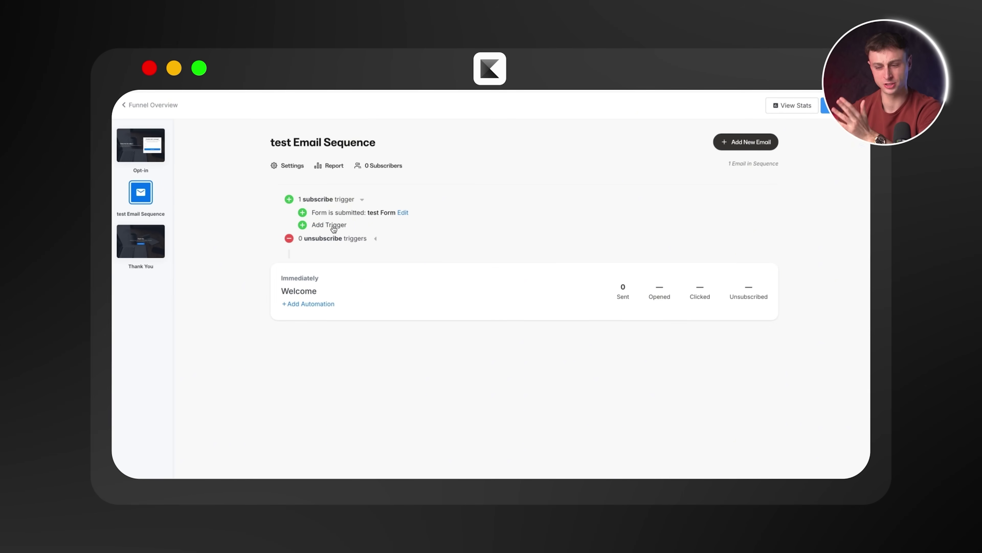
pyautogui.click(361, 203)
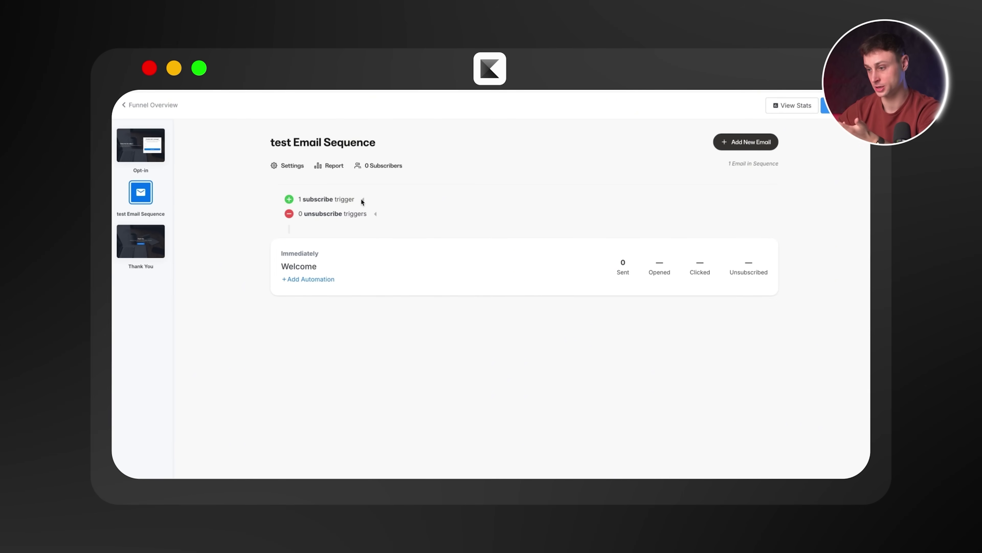
# View the templates for adding a new sequence email, return to the sequence, and open the Welcome email
pyautogui.click(739, 146)
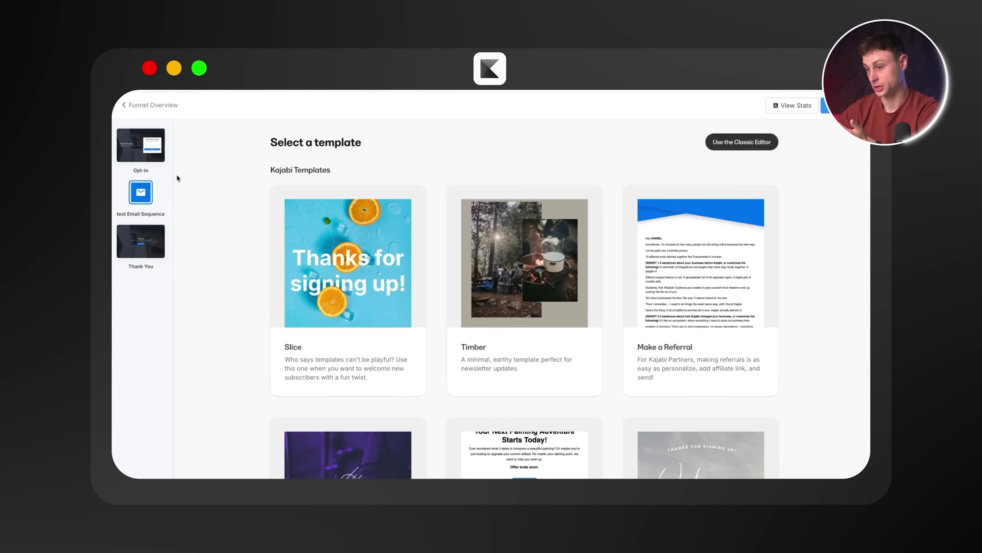
pyautogui.click(135, 105)
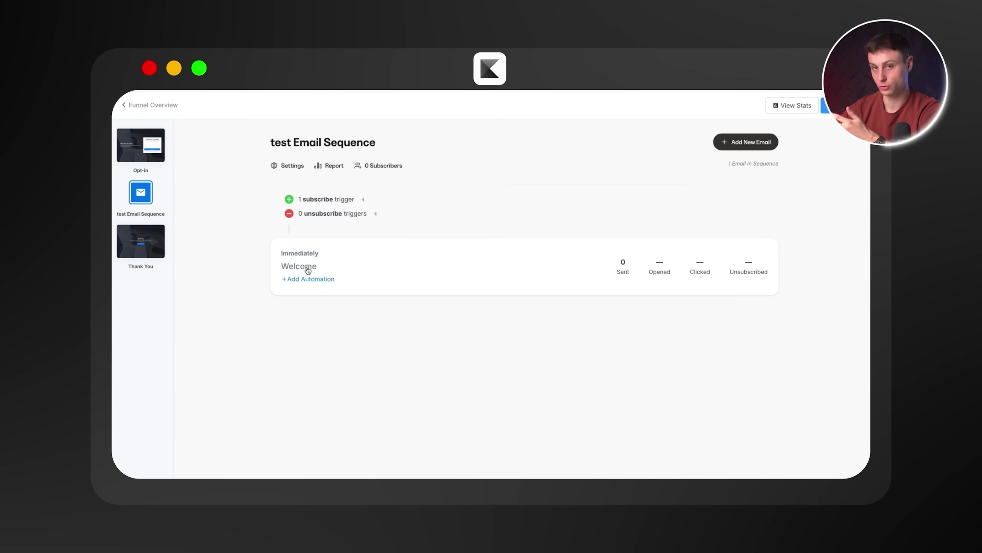
pyautogui.click(308, 267)
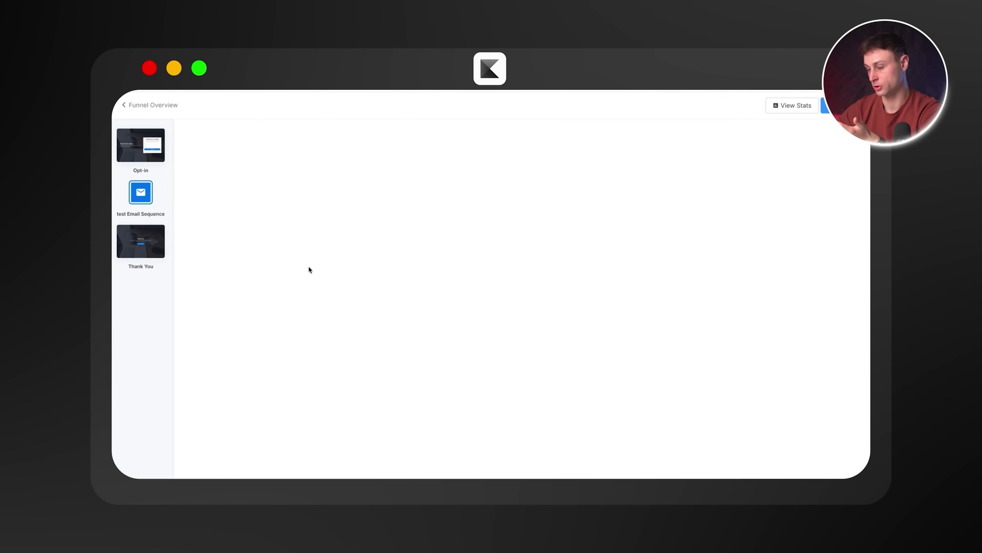
pyautogui.scroll(-3, 427, 279)
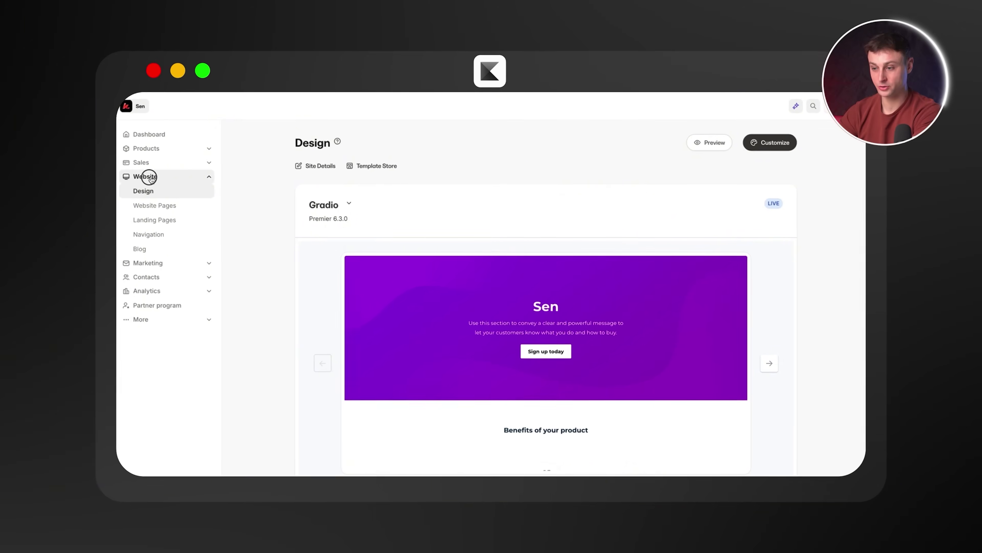
# Look over the website's live Gradio design and browse the free designs in the Template Store
pyautogui.scroll(-2, 392, 227)
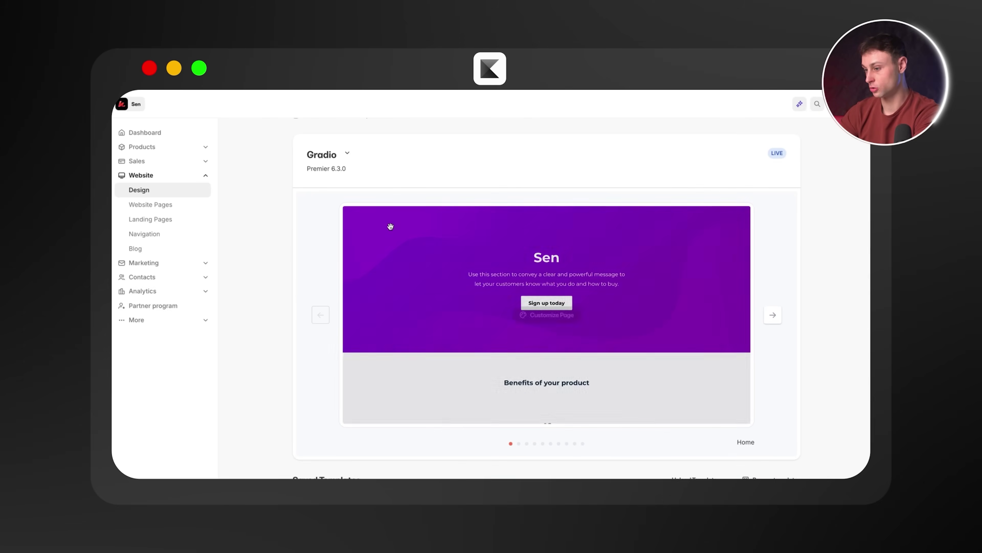
pyautogui.scroll(-2, 426, 264)
pyautogui.scroll(3, 482, 266)
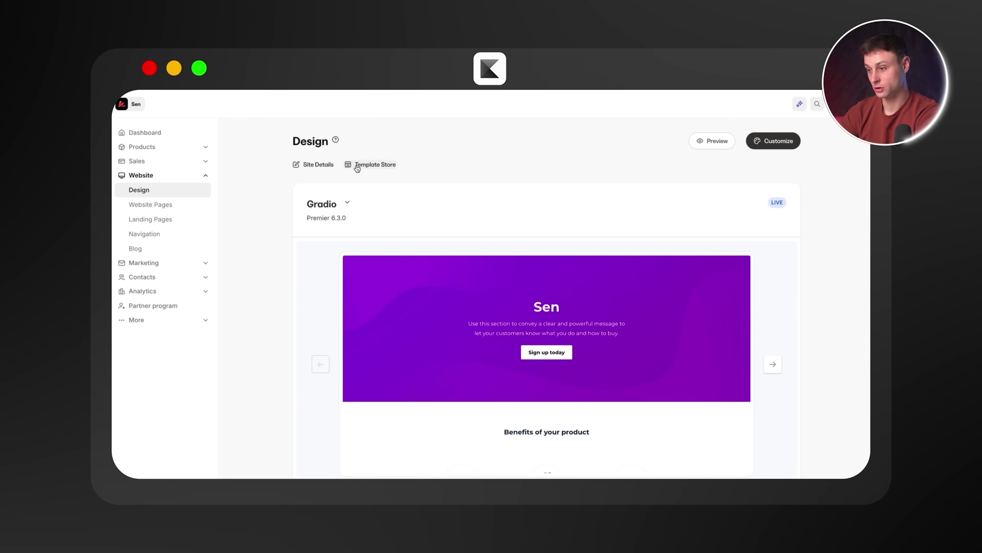
pyautogui.click(365, 165)
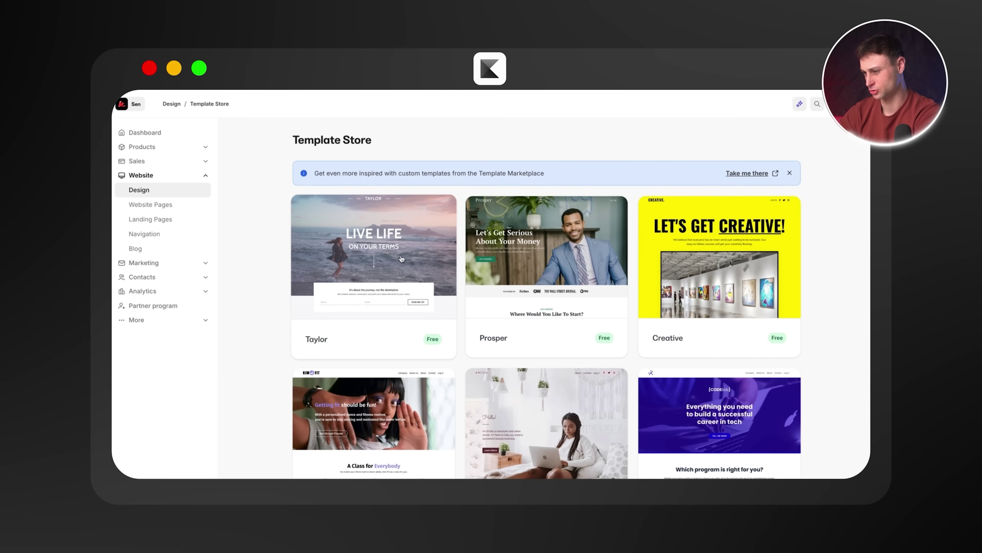
pyautogui.scroll(-3, 456, 239)
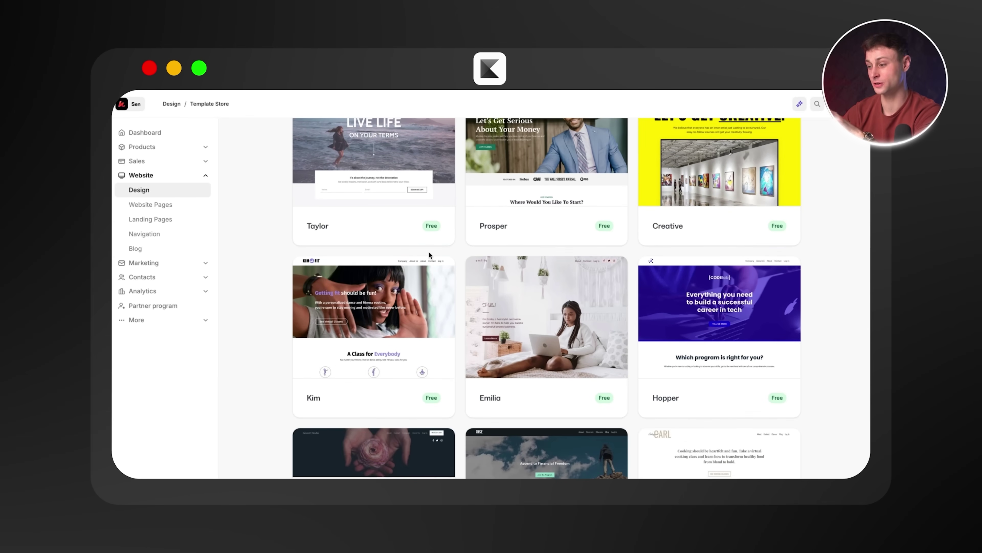
pyautogui.scroll(-8, 428, 252)
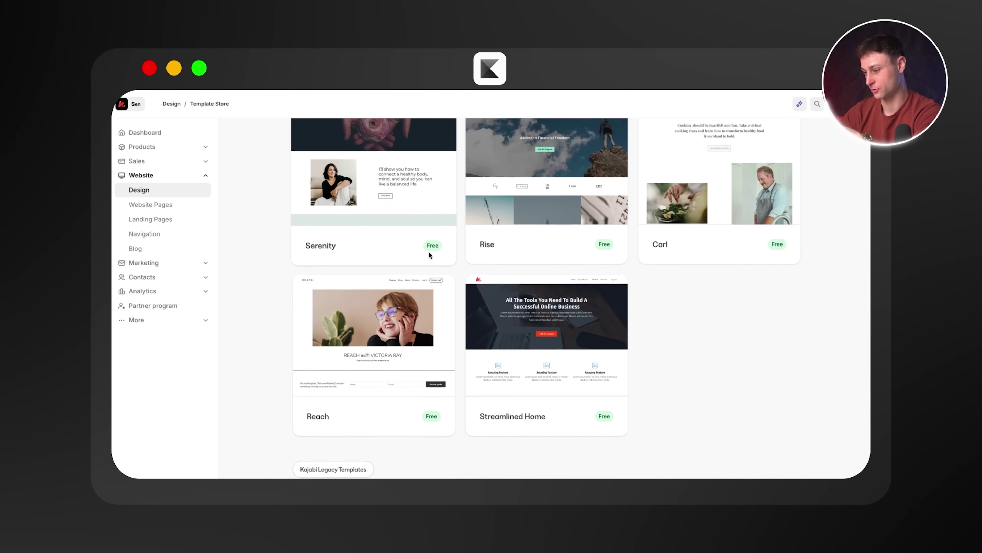
pyautogui.scroll(11, 404, 290)
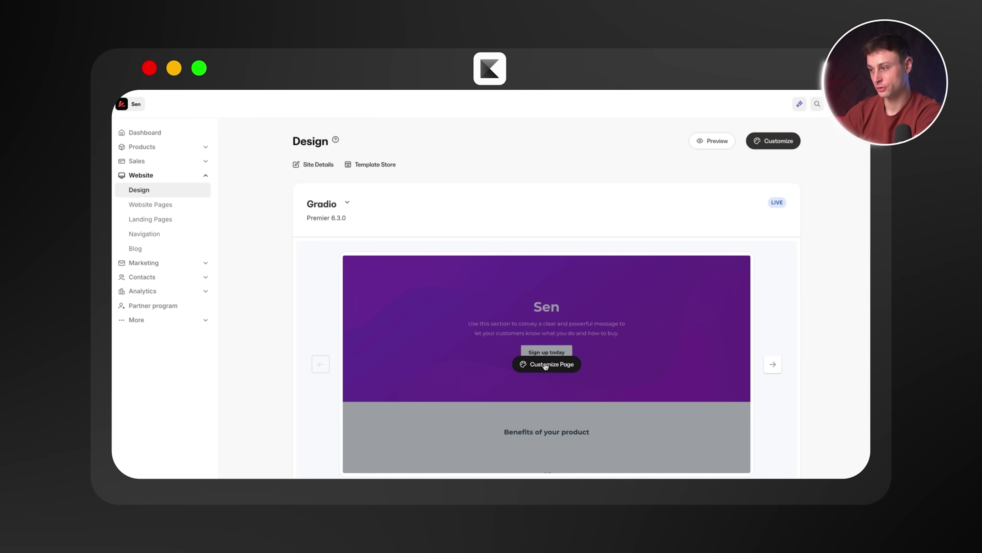
# Open the website's Home page for customization, try replacing the hero title with ffe, and undo the replacement
pyautogui.click(546, 364)
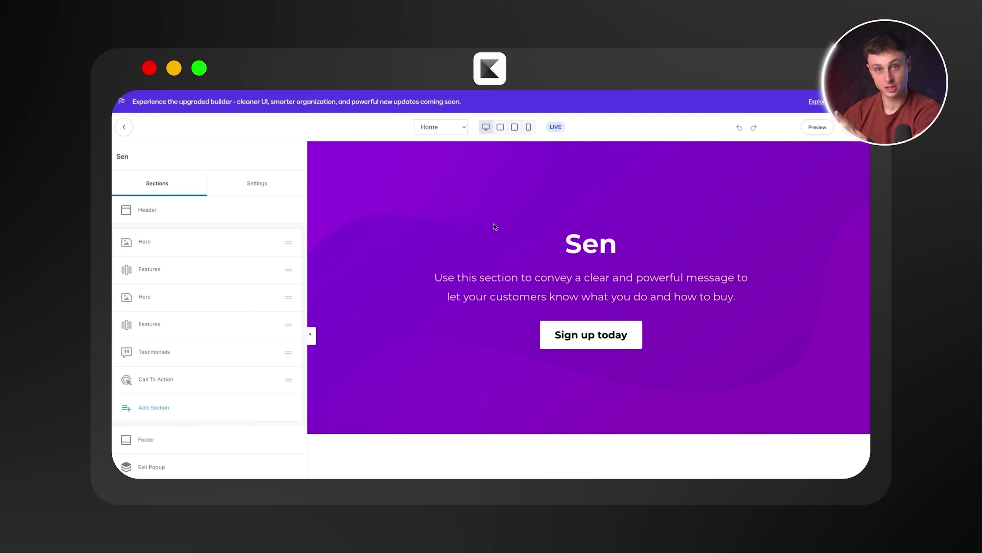
pyautogui.doubleClick(589, 248)
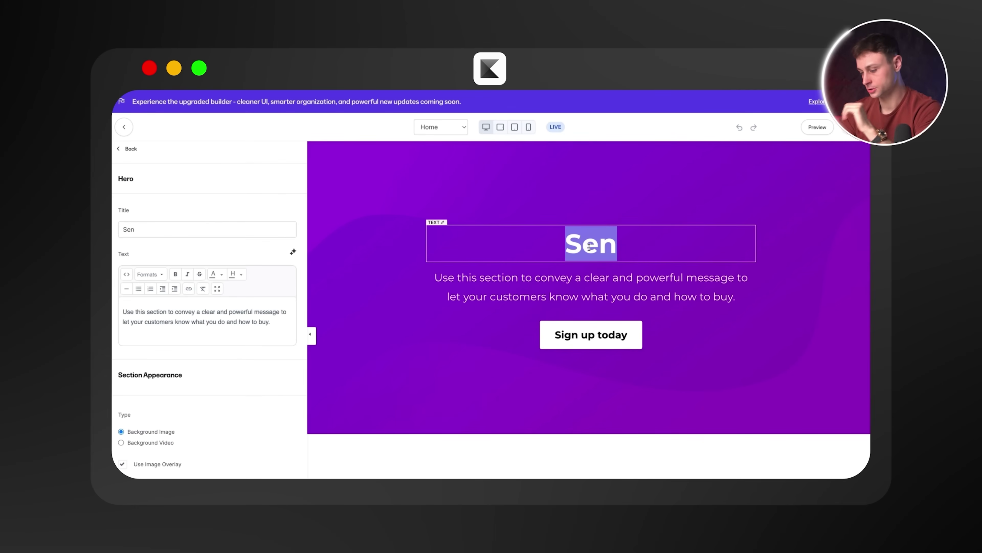
pyautogui.write('ffe')
pyautogui.press('super+z')
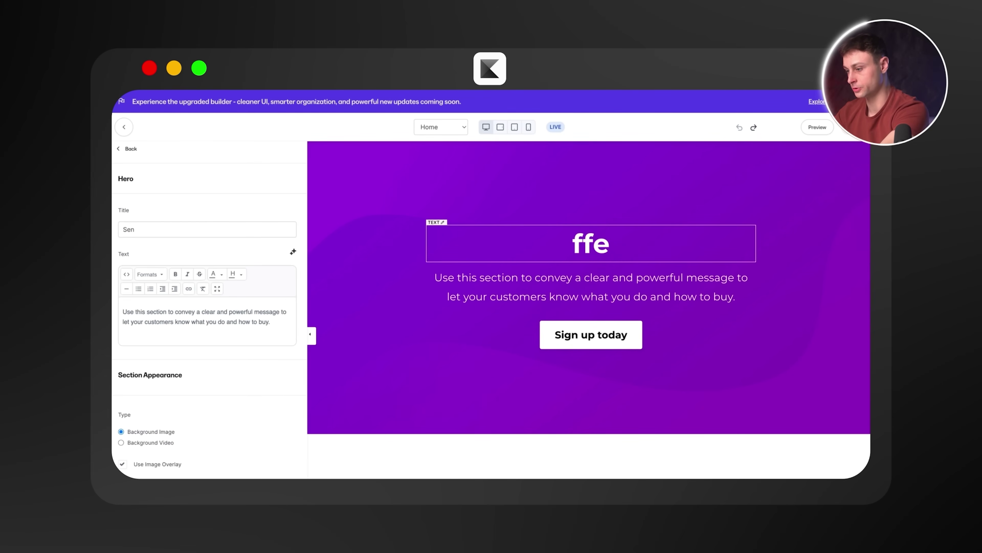
# Inspect the Benefit one block's image, text and action settings in the "Benefits of your product" section
pyautogui.scroll(-7, 451, 280)
pyautogui.click(492, 276)
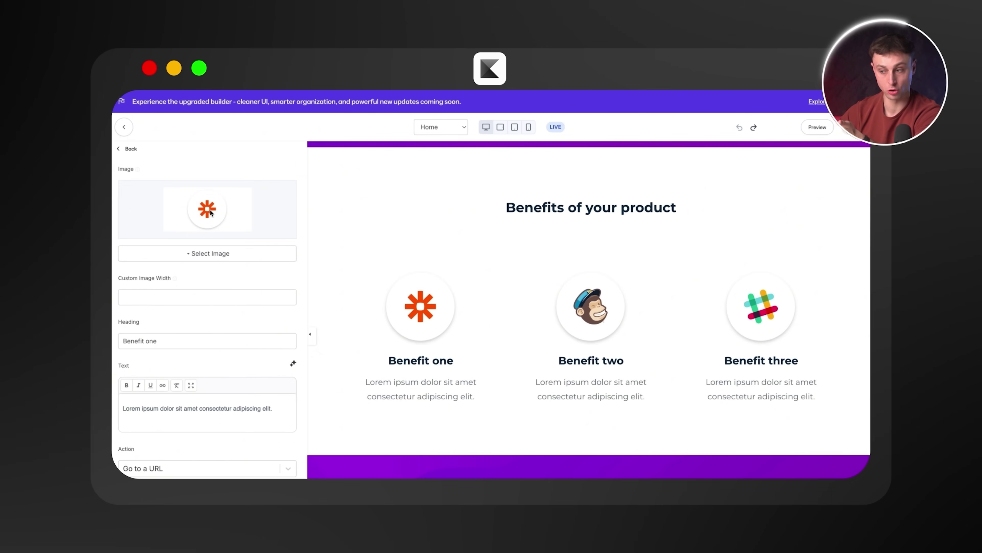
pyautogui.click(393, 381)
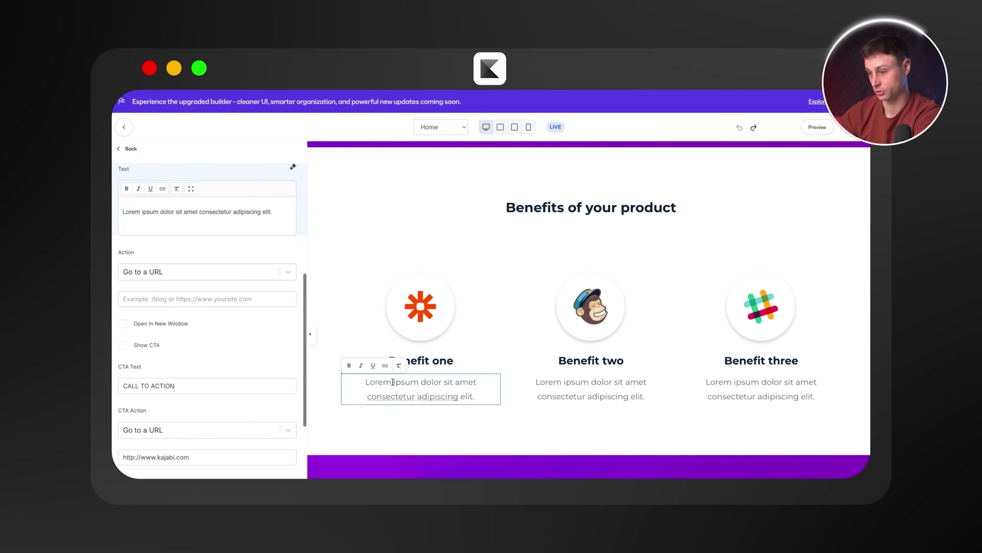
pyautogui.click(127, 149)
# Examine the background image and video settings of the brand statement hero section
pyautogui.scroll(-8, 406, 263)
pyautogui.click(371, 239)
pyautogui.scroll(-5, 228, 319)
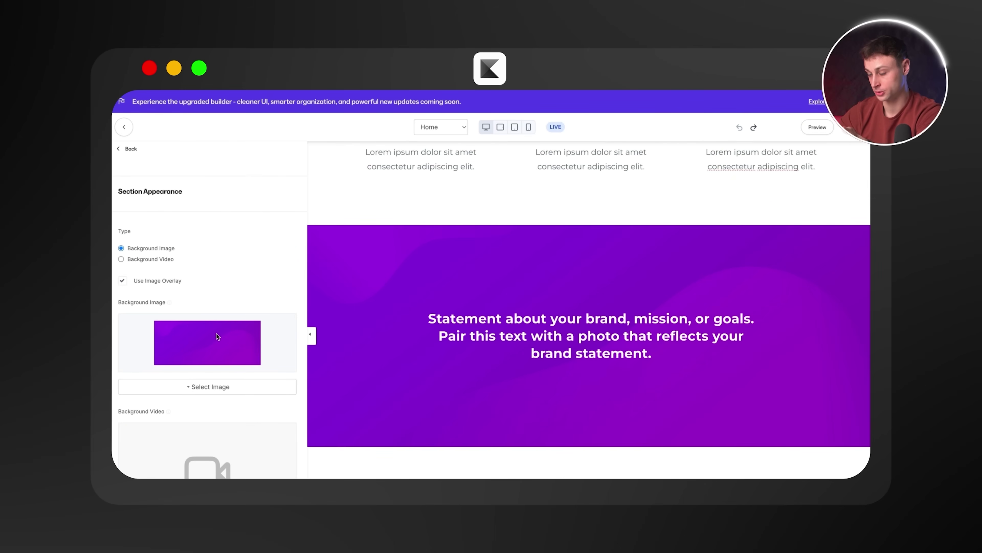
pyautogui.scroll(1, 220, 332)
pyautogui.click(128, 148)
# Browse the section types that can be added to the Home page and return to the section list
pyautogui.click(151, 375)
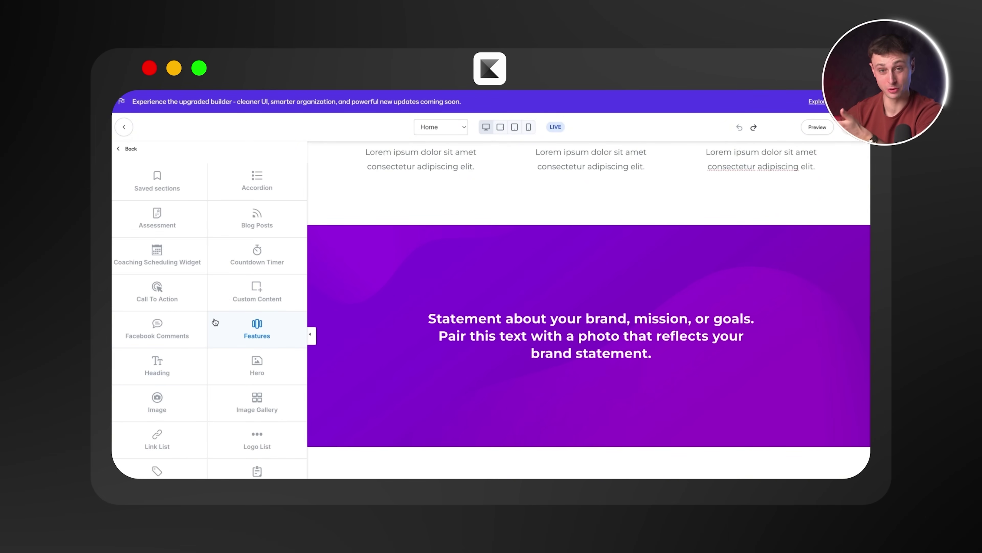
pyautogui.scroll(-4, 234, 306)
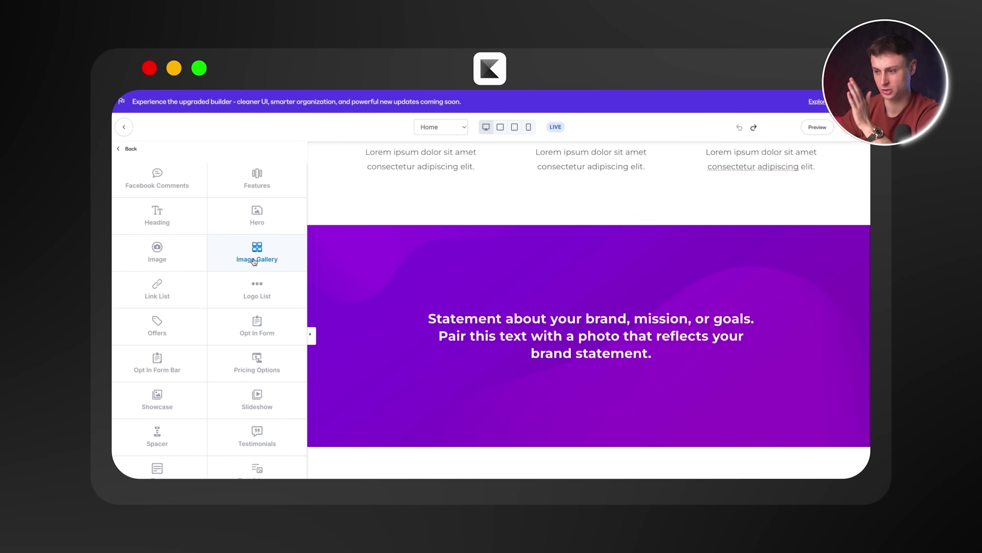
pyautogui.click(130, 150)
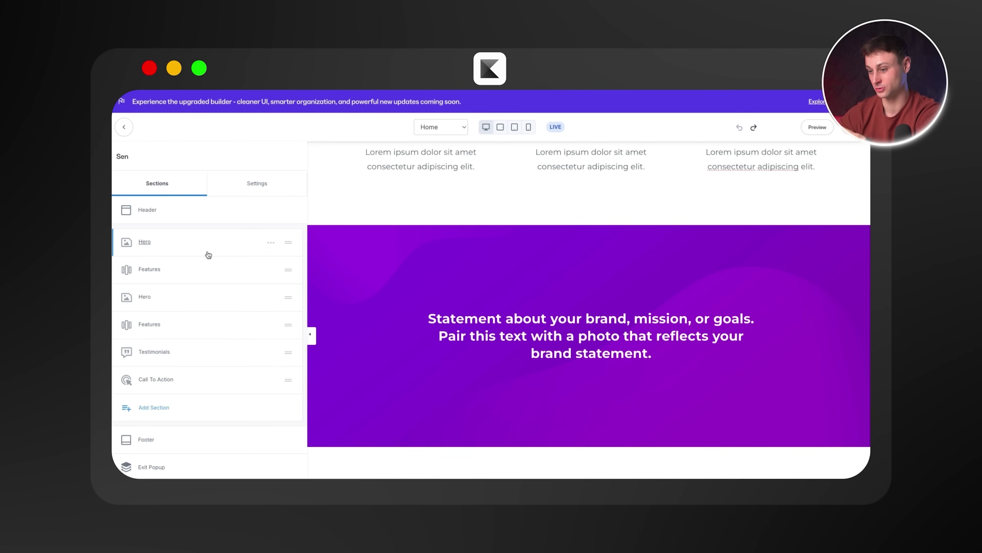
# Review the Home page layout from the hero through the testimonial to the closing call to action
pyautogui.scroll(-1, 200, 287)
pyautogui.scroll(-10, 368, 308)
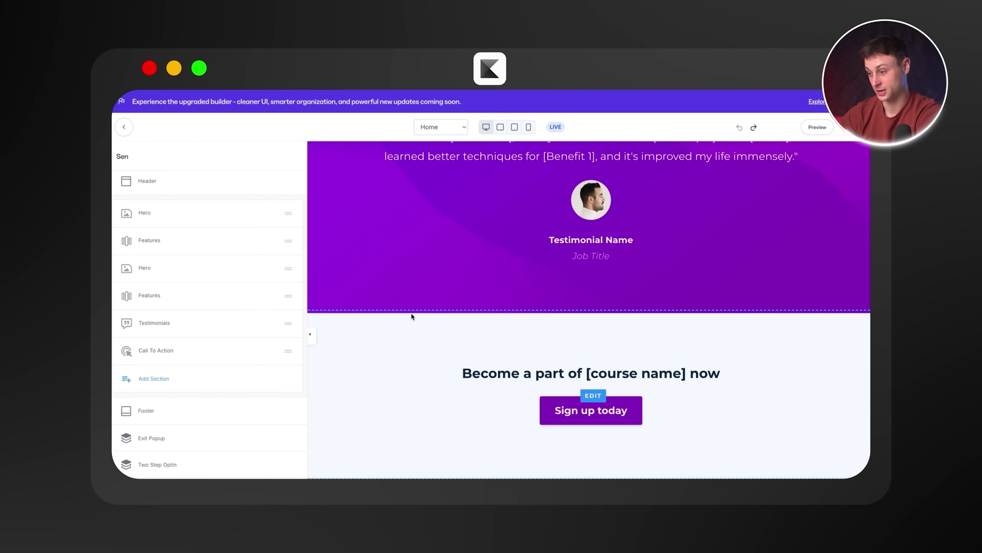
pyautogui.scroll(13, 412, 313)
pyautogui.scroll(-10, 412, 314)
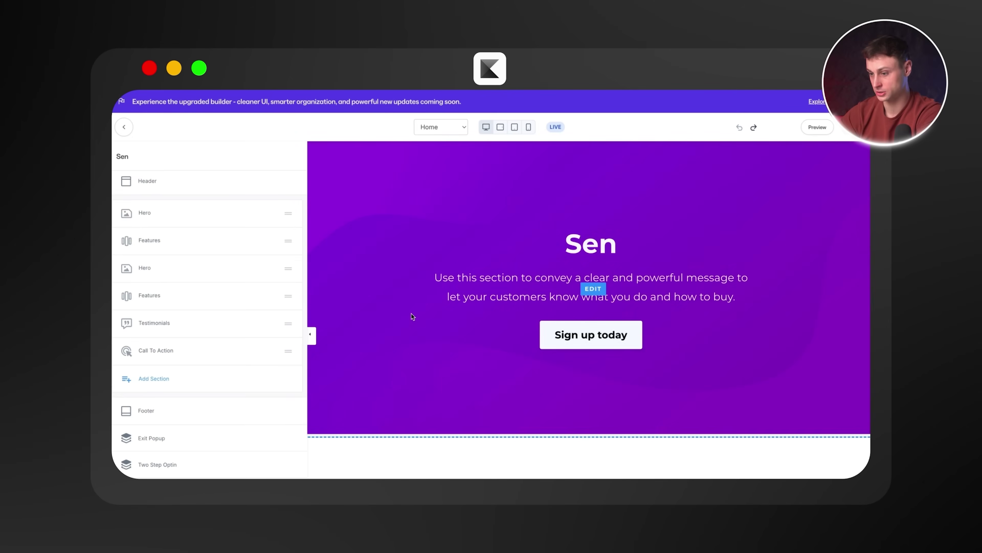
# Check the site-wide favicon and color scheme settings, and return to the Home page's section list
pyautogui.click(257, 183)
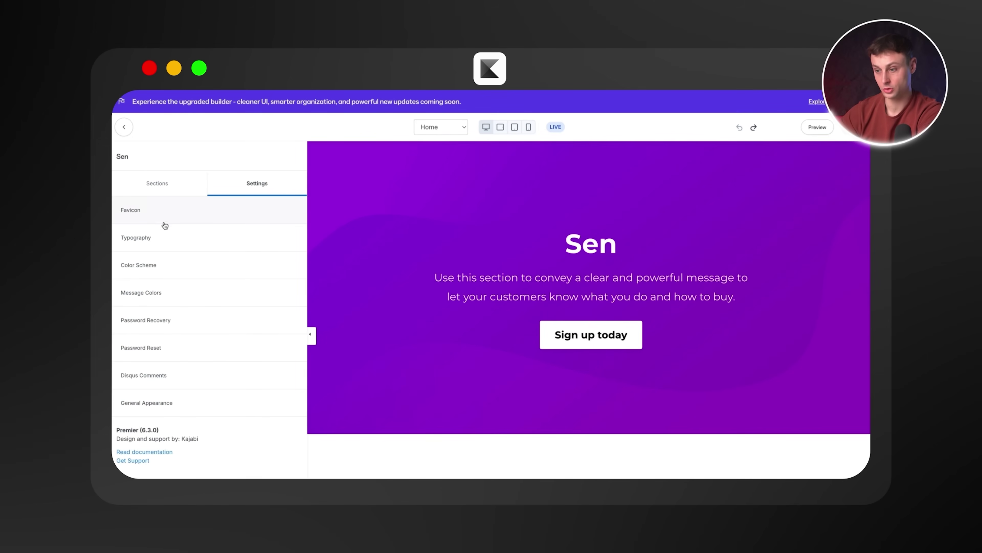
pyautogui.click(148, 219)
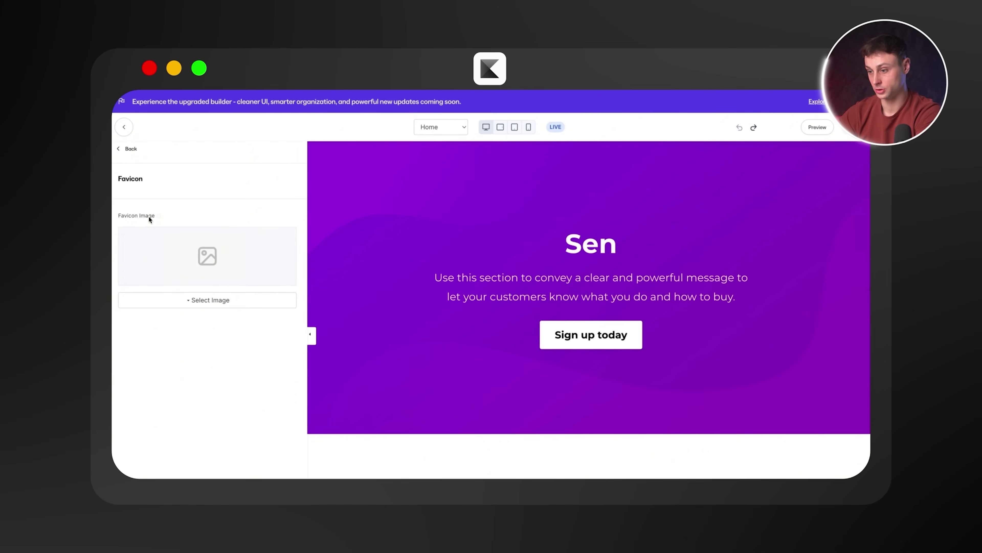
pyautogui.click(116, 149)
pyautogui.click(167, 264)
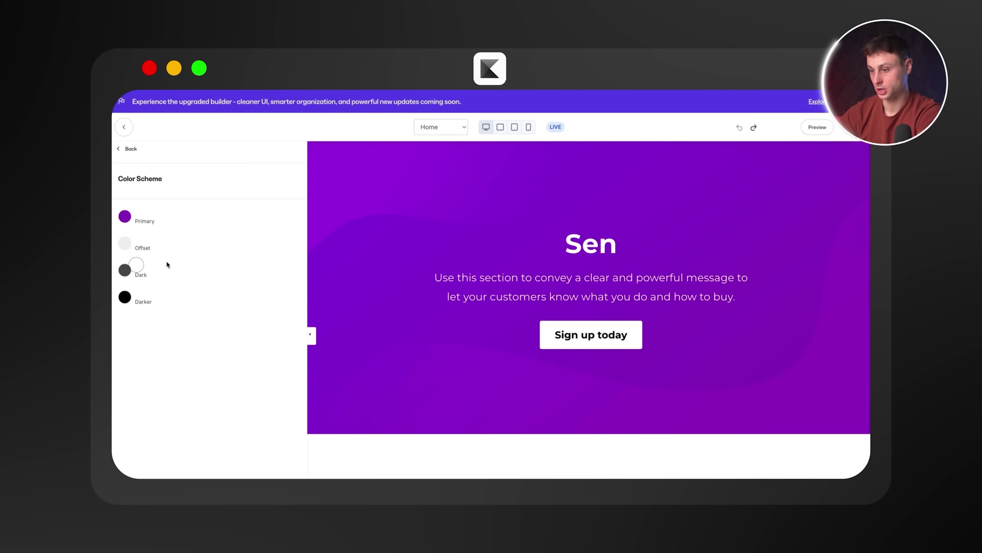
pyautogui.click(123, 147)
pyautogui.click(157, 182)
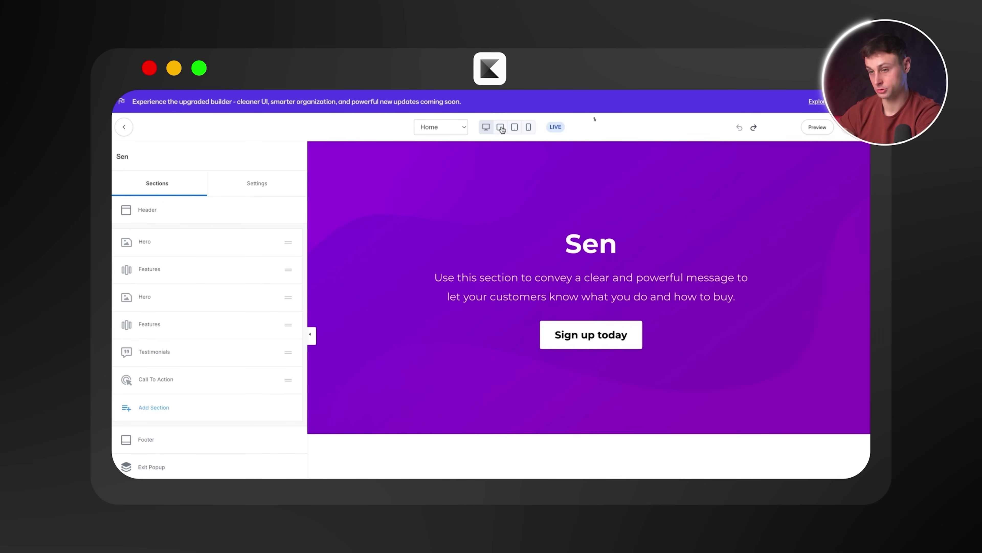
# Check the Home page in the mobile layout from the hero to the benefits, and switch back to the desktop layout
pyautogui.click(528, 127)
pyautogui.scroll(-5, 539, 256)
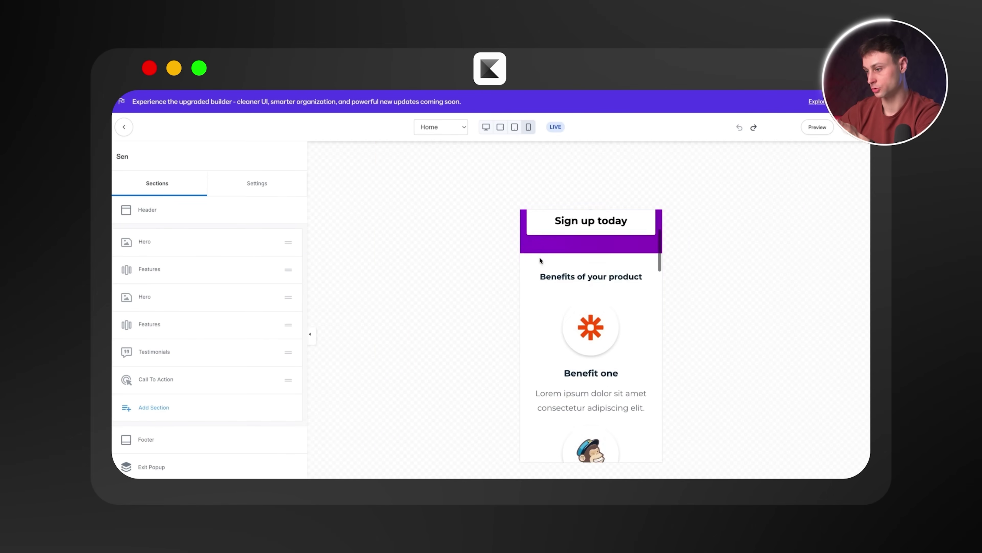
pyautogui.scroll(-3, 540, 260)
pyautogui.scroll(8, 539, 258)
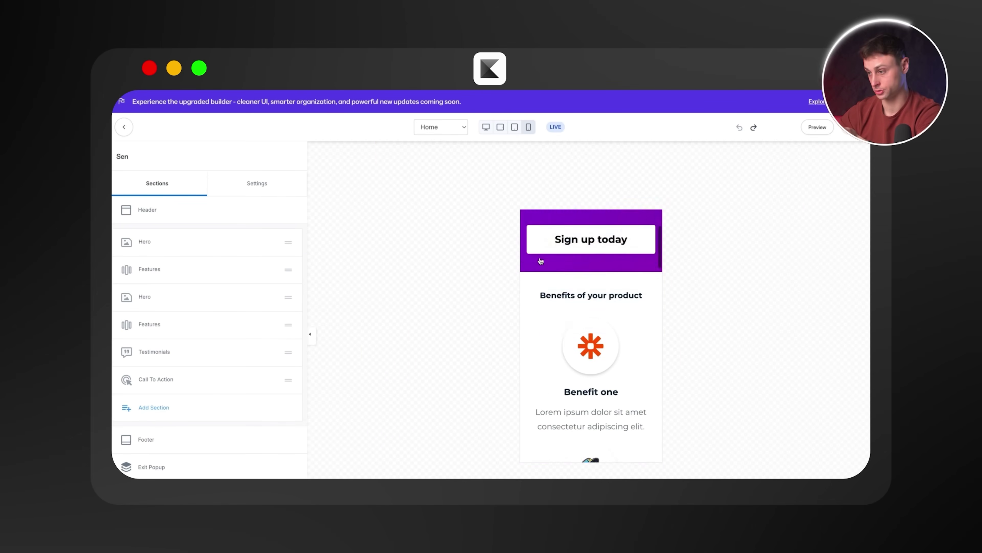
pyautogui.click(486, 127)
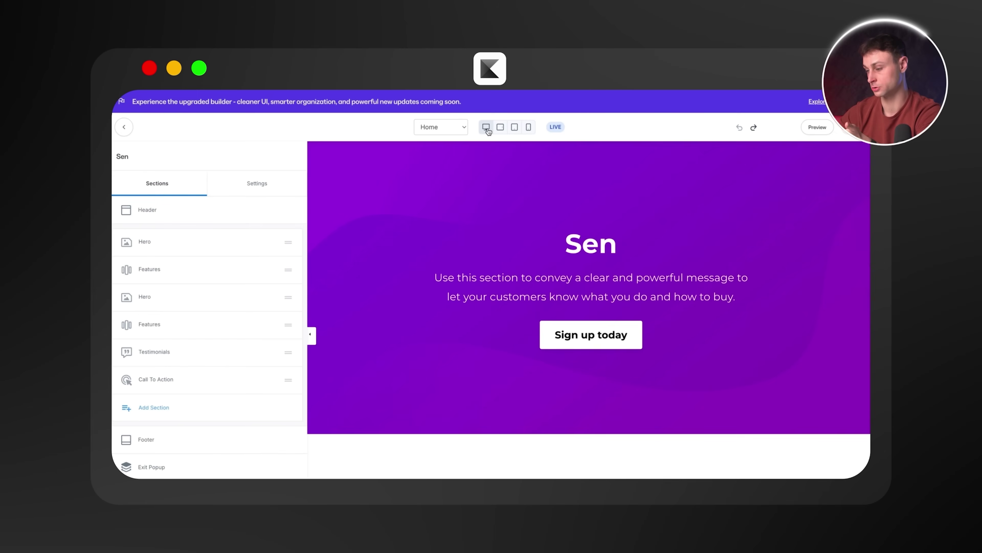
# Preview the full Home page as visitors see it, and look through the list of website pages
pyautogui.click(816, 128)
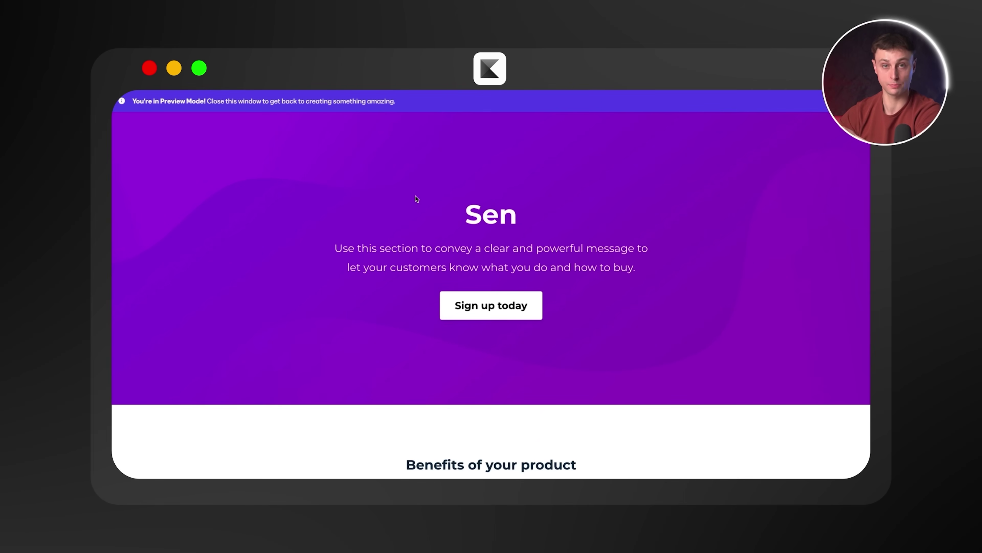
pyautogui.scroll(-15, 417, 199)
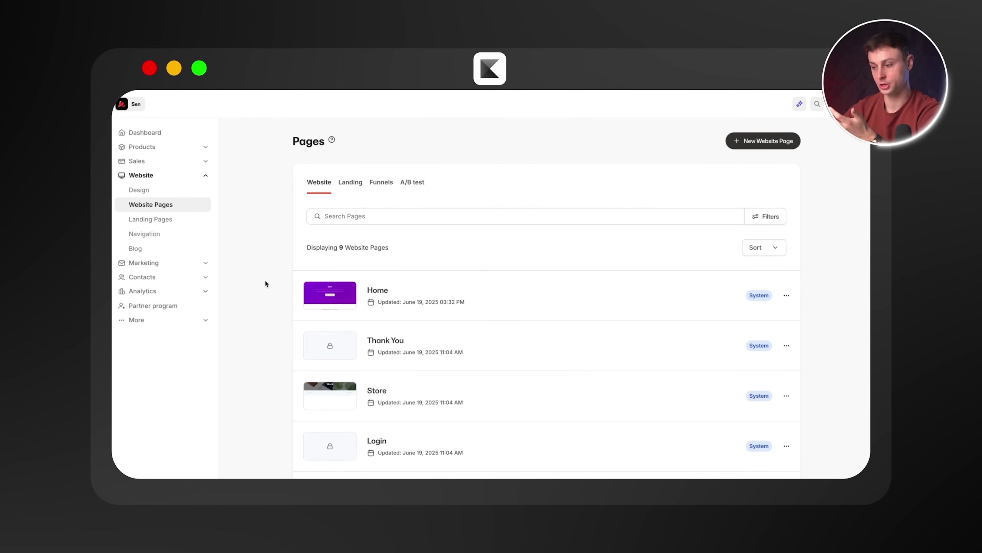
pyautogui.scroll(-3, 265, 283)
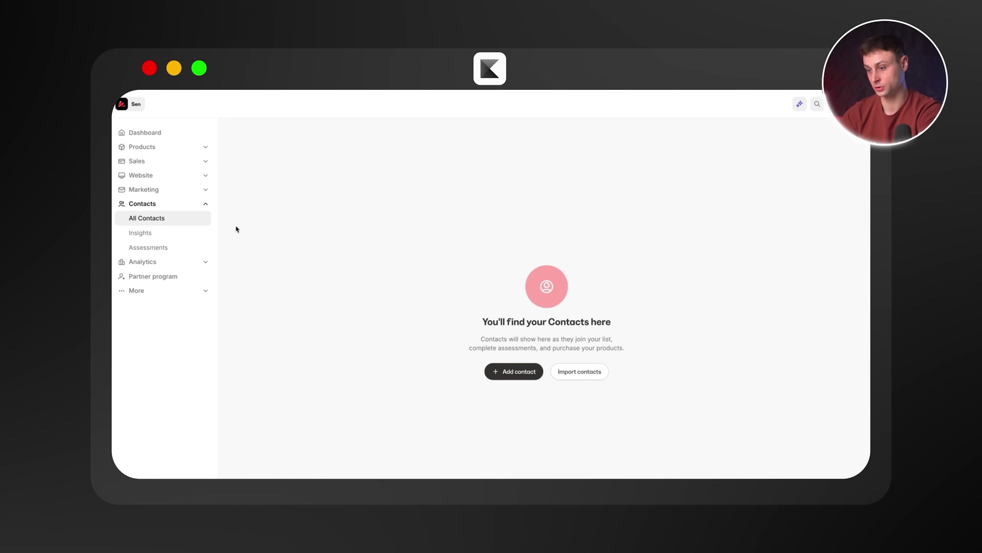
# Review the contact insights and the analytics overview, from gross revenue to subscription retention and churn rate
pyautogui.click(157, 233)
pyautogui.click(137, 262)
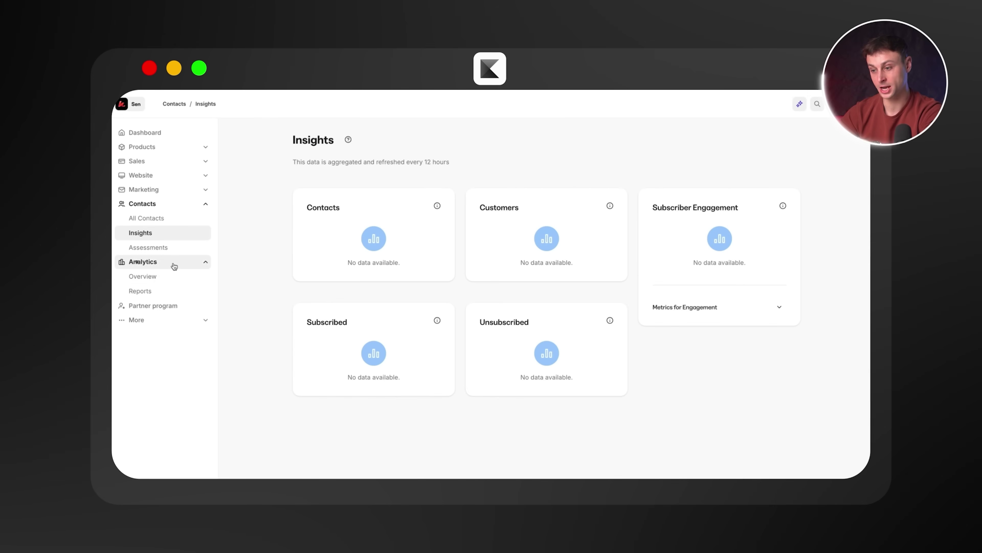
pyautogui.click(159, 277)
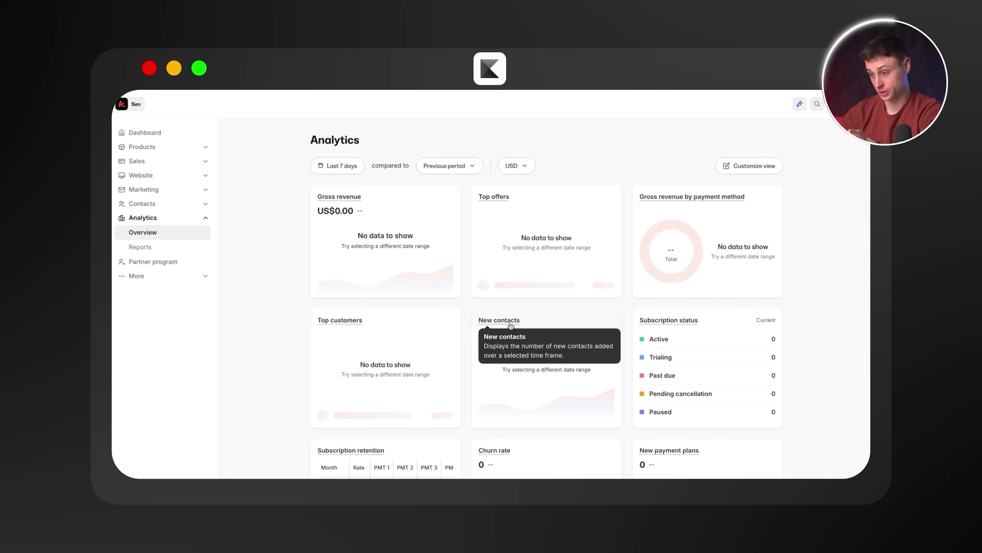
pyautogui.scroll(-3, 350, 329)
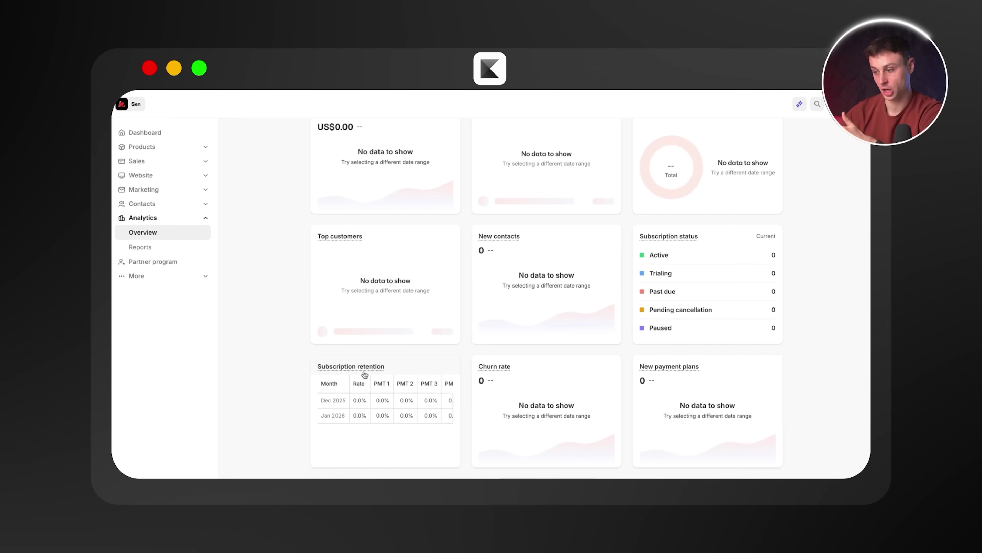
pyautogui.scroll(3, 434, 378)
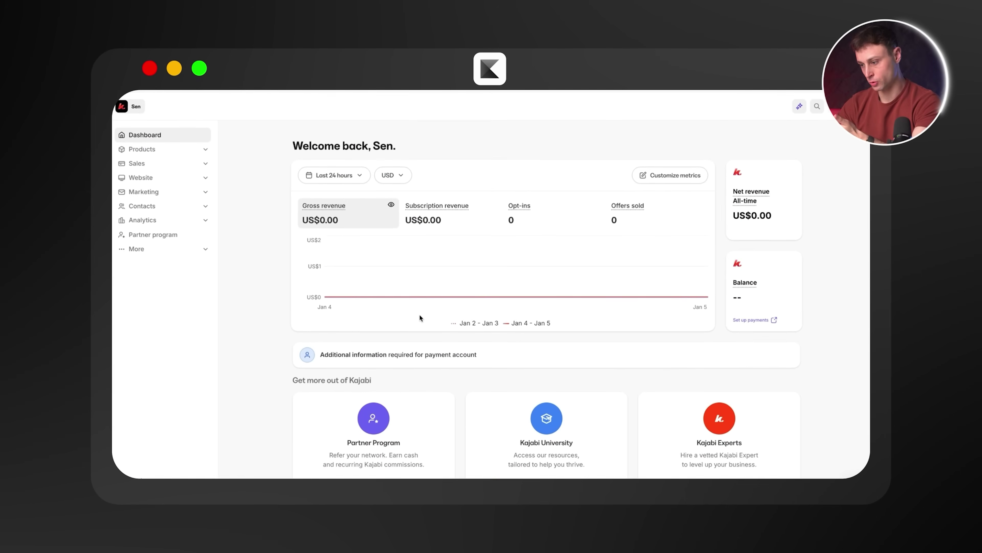
# Look over the dashboard's revenue metrics and the "Get more out of Kajabi" resources
pyautogui.scroll(-3, 420, 315)
pyautogui.scroll(3, 580, 367)
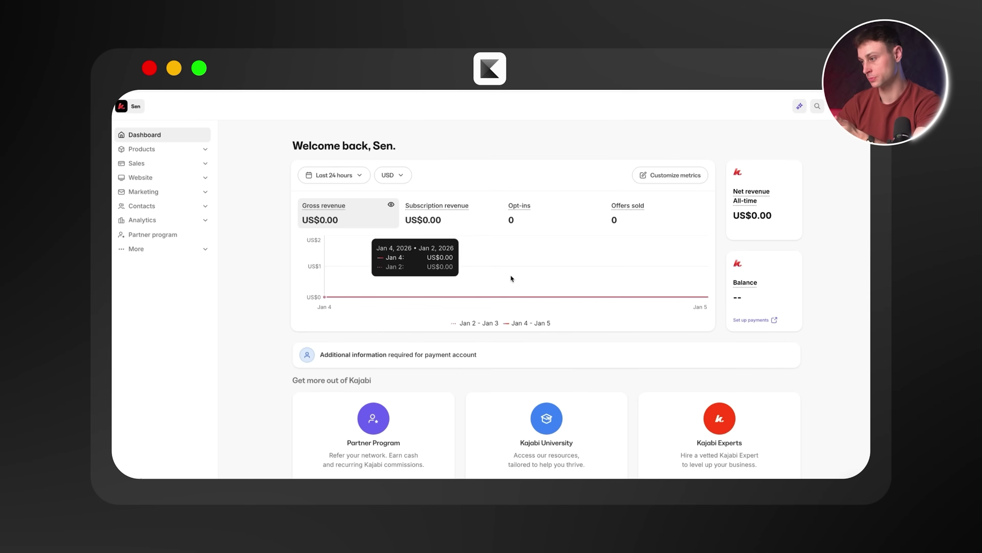
pyautogui.scroll(-3, 532, 344)
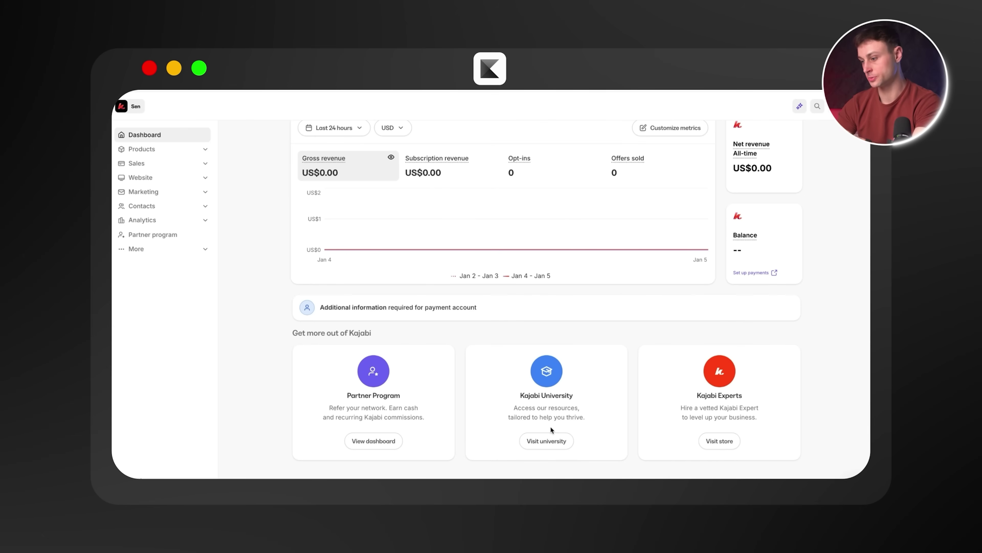
# Open Kajabi University and browse the first page of its course library, from Build A Website to Email Marketing
pyautogui.click(545, 434)
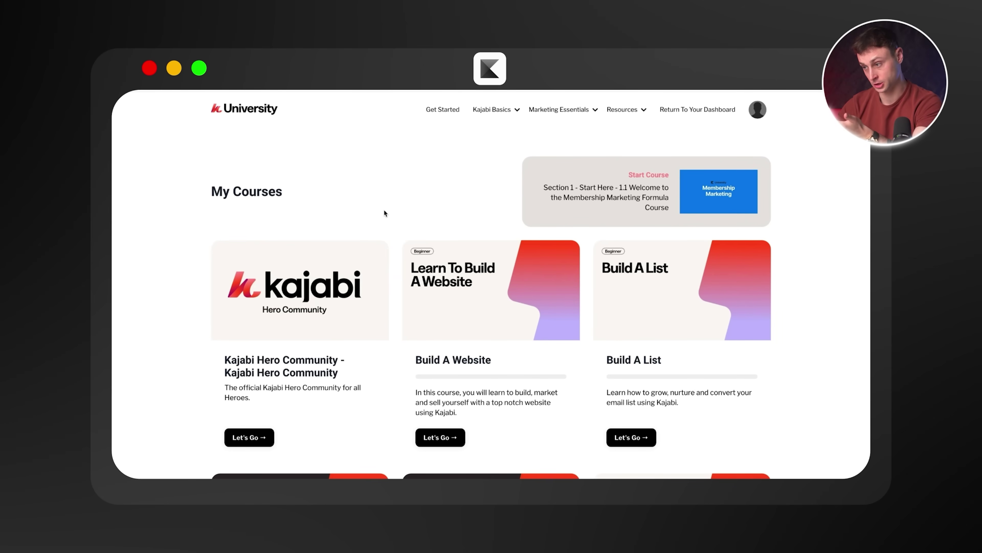
pyautogui.scroll(-10, 369, 201)
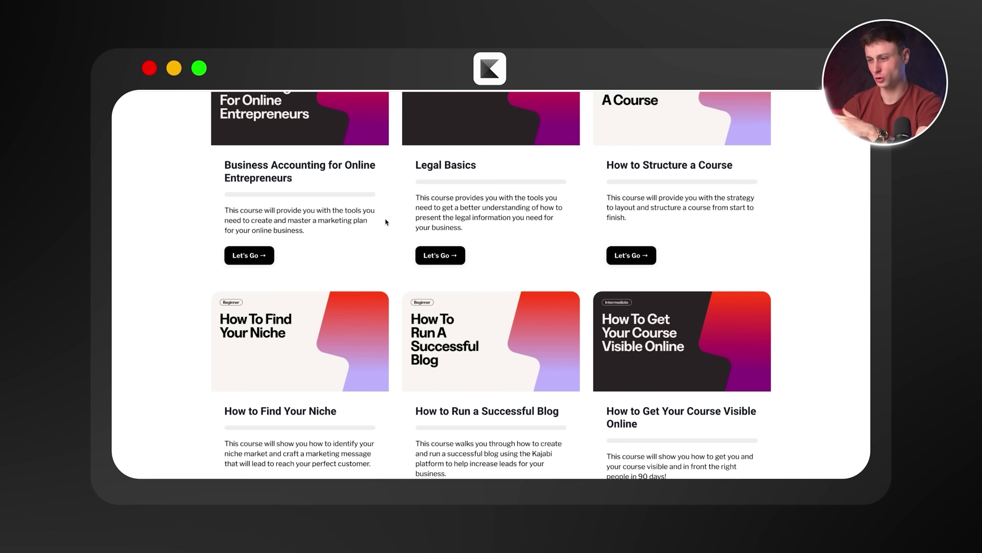
pyautogui.scroll(10, 384, 217)
pyautogui.scroll(-5, 398, 209)
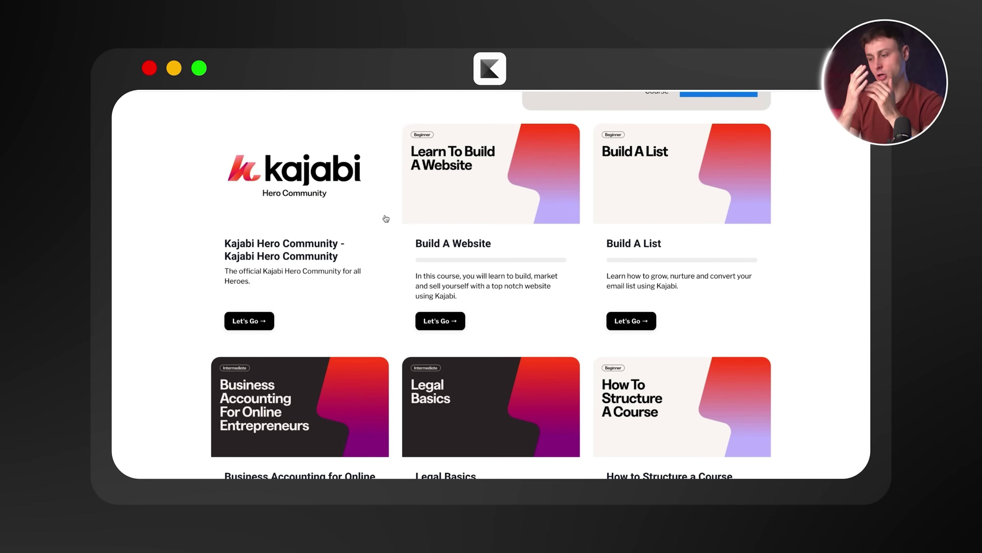
pyautogui.scroll(-15, 393, 185)
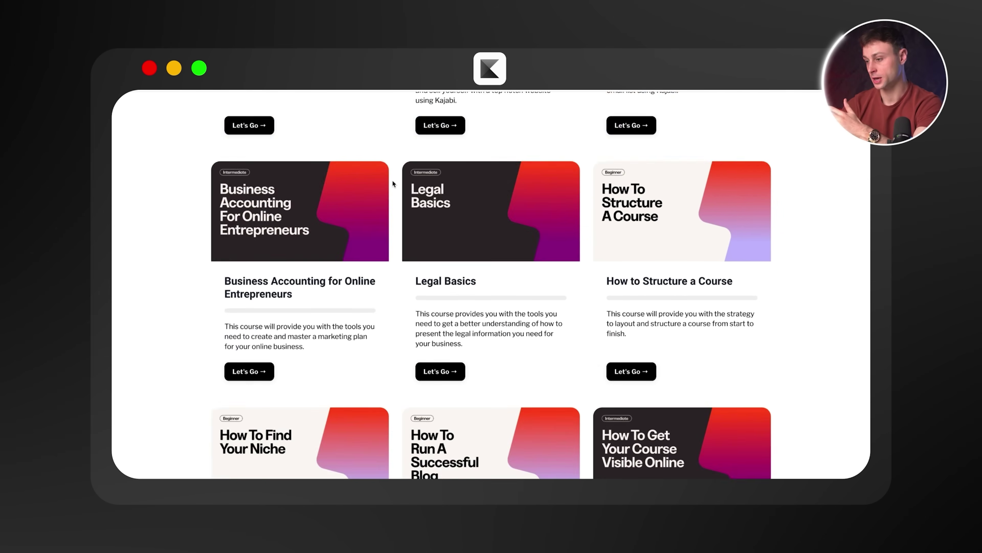
pyautogui.scroll(-20, 392, 181)
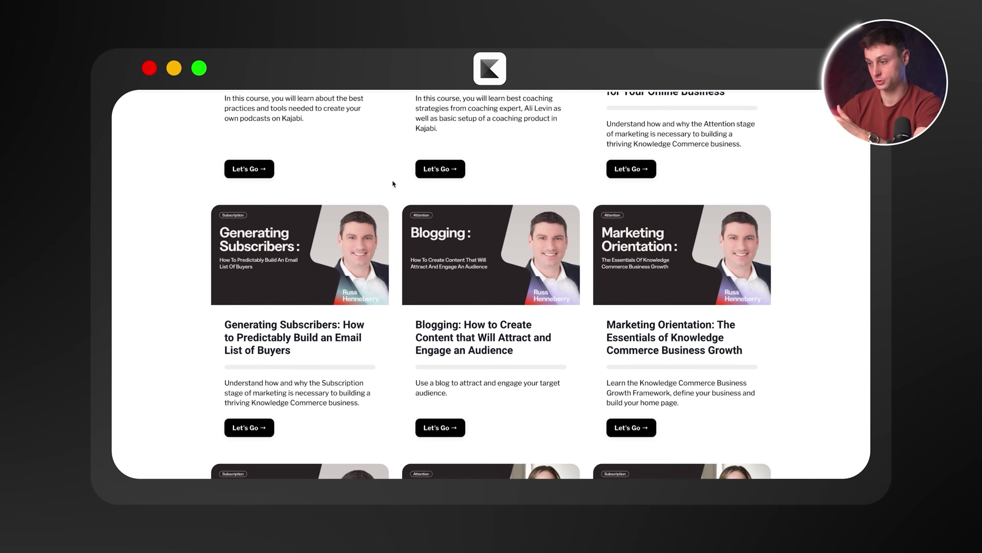
pyautogui.scroll(-20, 394, 184)
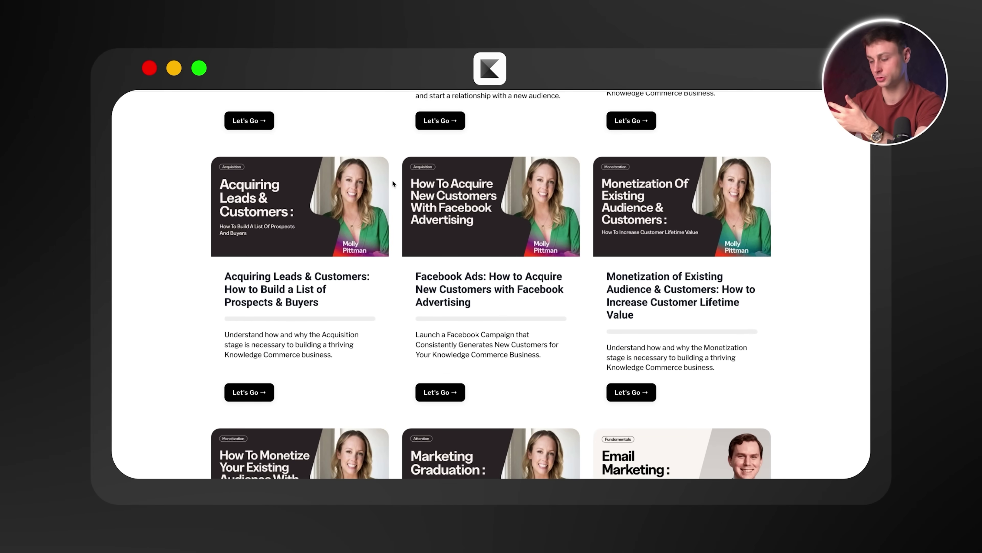
pyautogui.scroll(-15, 392, 184)
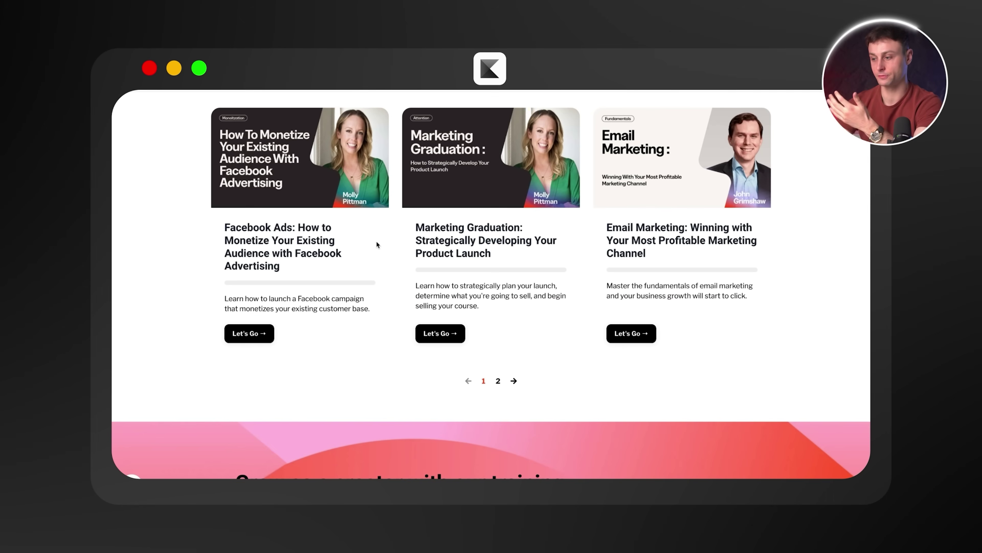
pyautogui.scroll(20, 378, 244)
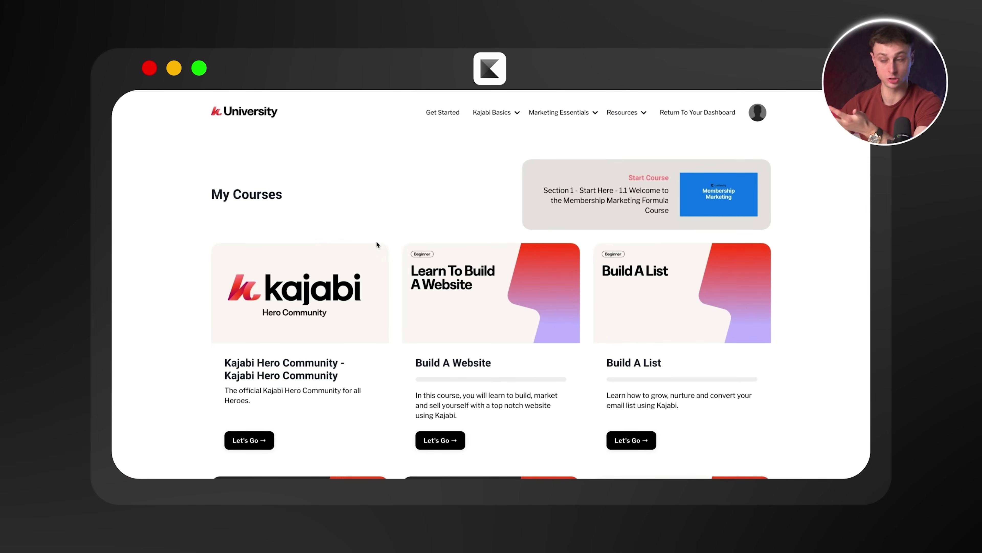